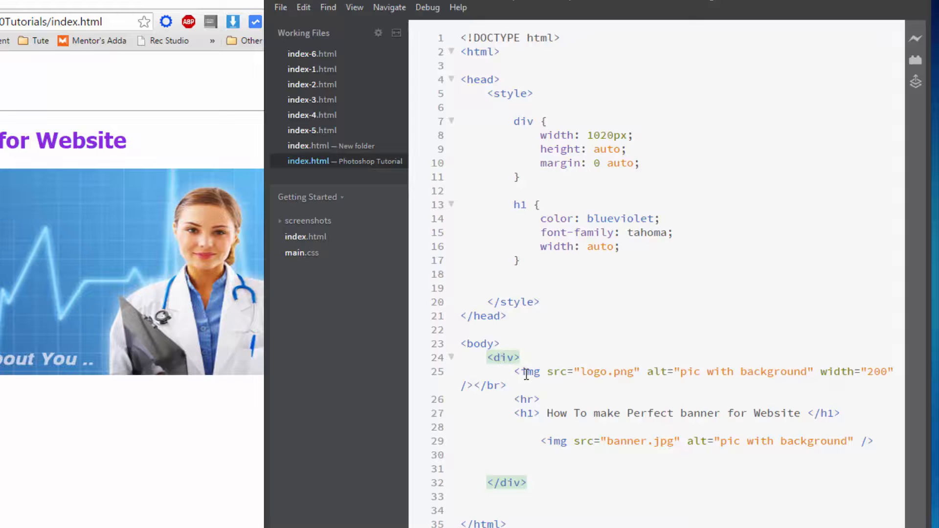
# Step: Examine the logo image, the h1 heading and the banner.jpg image tag in the body of index.html
pyautogui.click(526, 374)
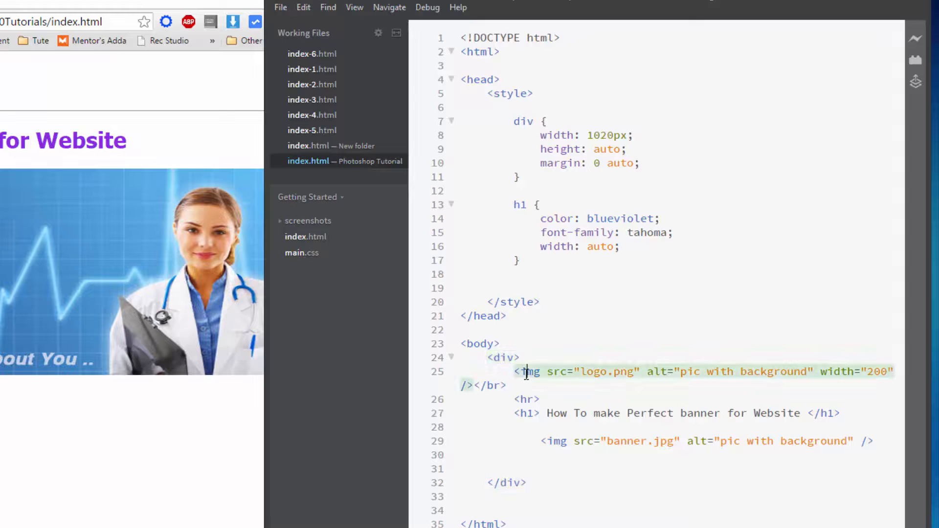
pyautogui.click(526, 414)
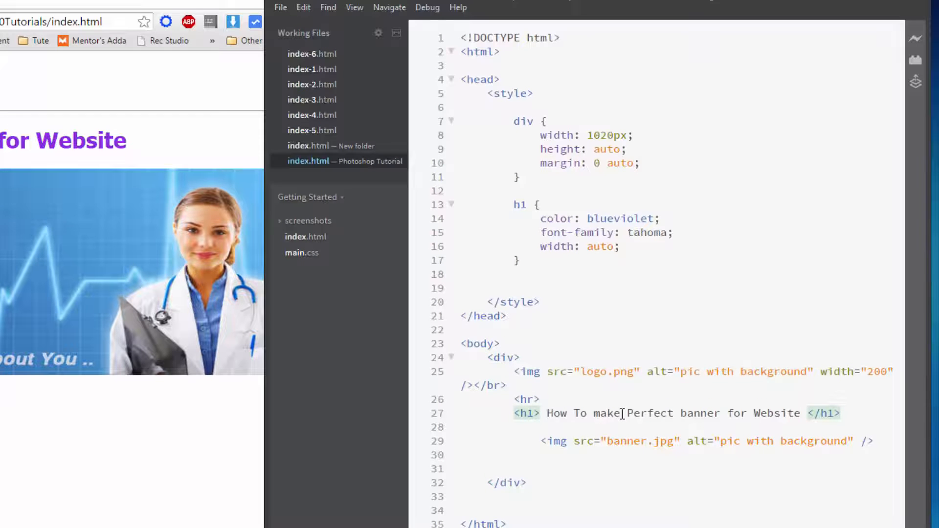
pyautogui.click(557, 442)
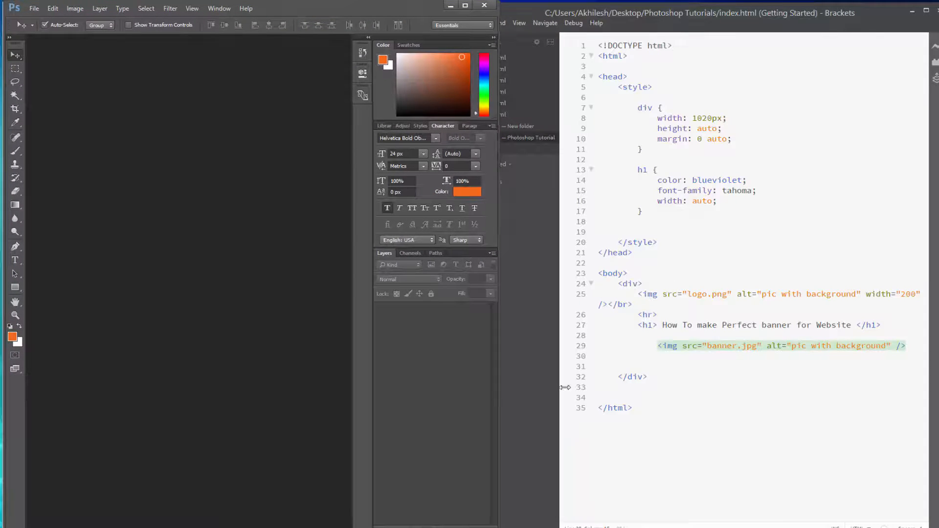
# Step: Switch to Photoshop, widen its window, and start a new document with its dimensions measured in pixels
pyautogui.moveTo(499, 395); pyautogui.dragTo(938, 374)
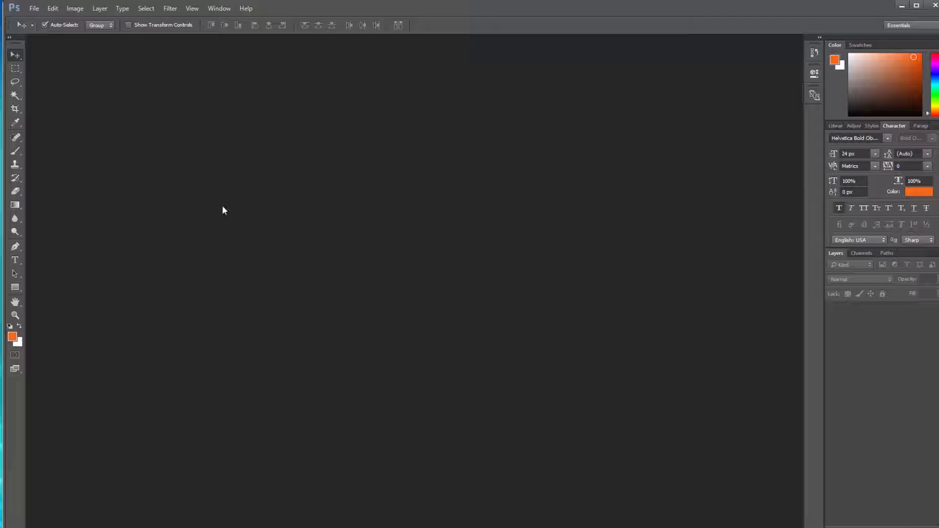
pyautogui.click(30, 9)
pyautogui.click(38, 19)
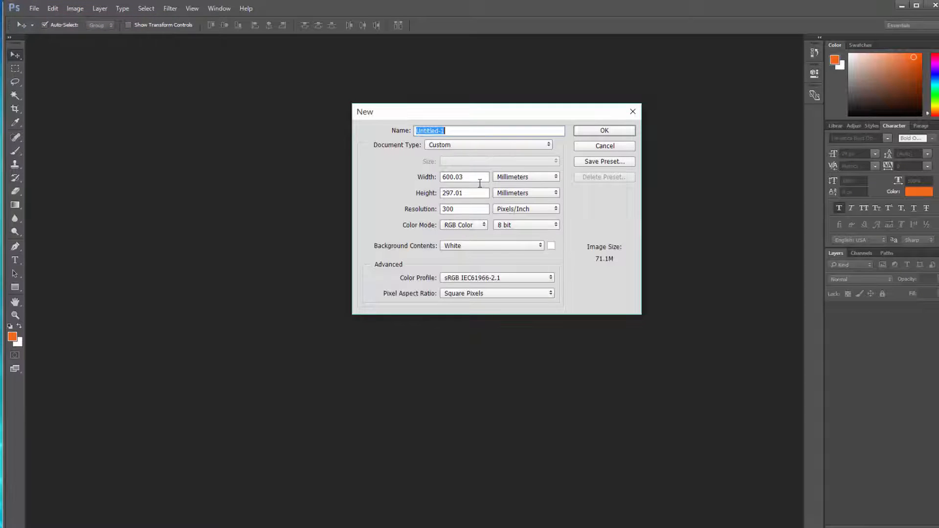
pyautogui.moveTo(473, 176); pyautogui.dragTo(414, 173)
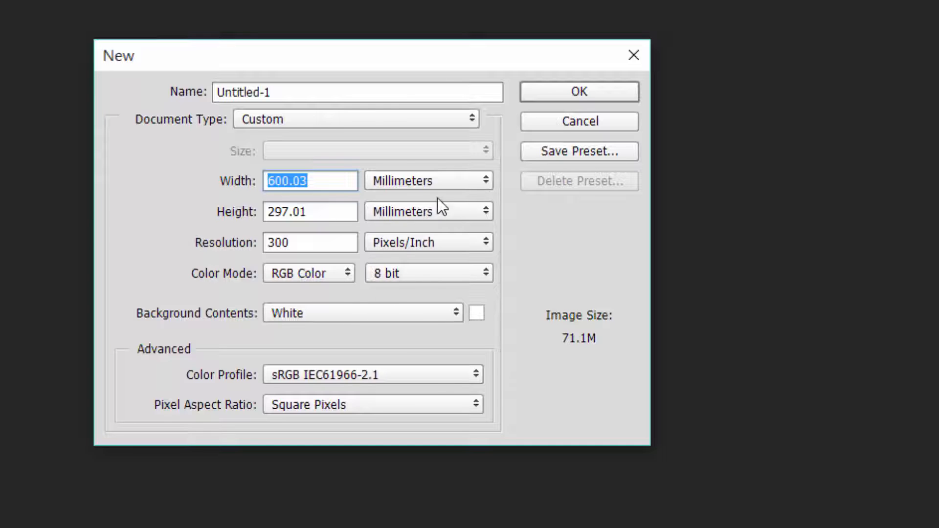
pyautogui.click(448, 179)
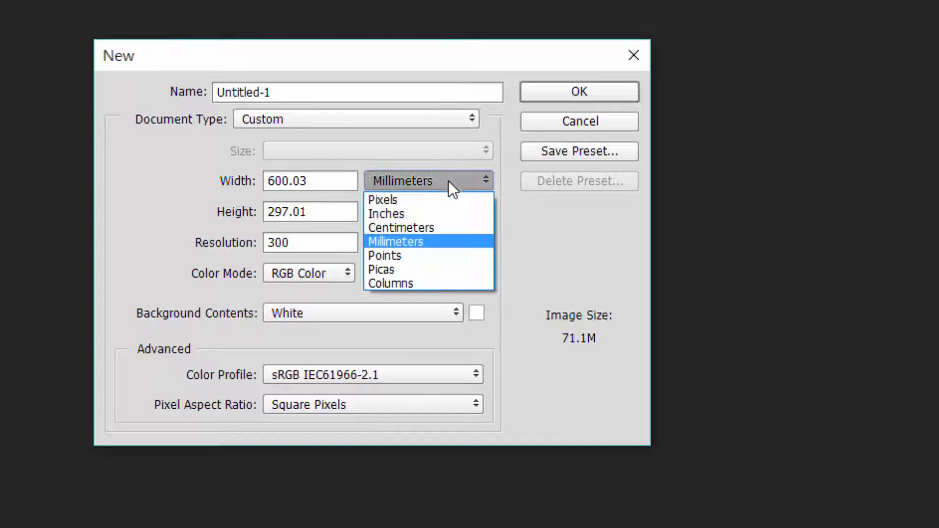
pyautogui.click(424, 200)
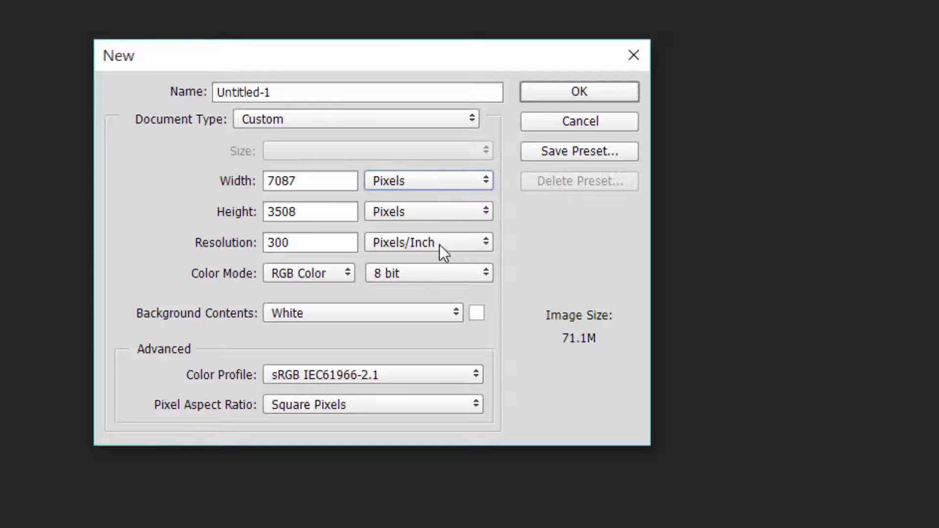
pyautogui.click(430, 185)
pyautogui.click(430, 184)
# Step: Set the new document's width to 900 and height to 300 pixels and create it
pyautogui.moveTo(311, 186); pyautogui.dragTo(165, 190)
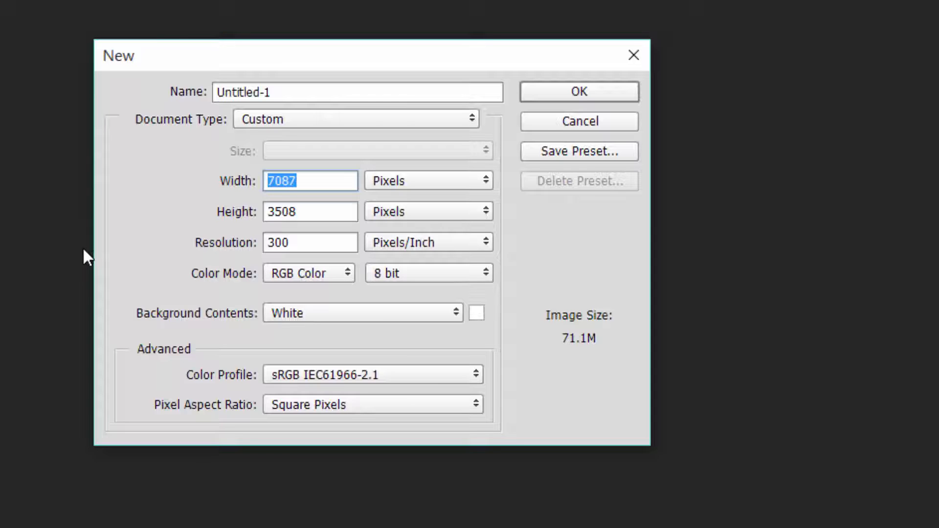
pyautogui.write('900')
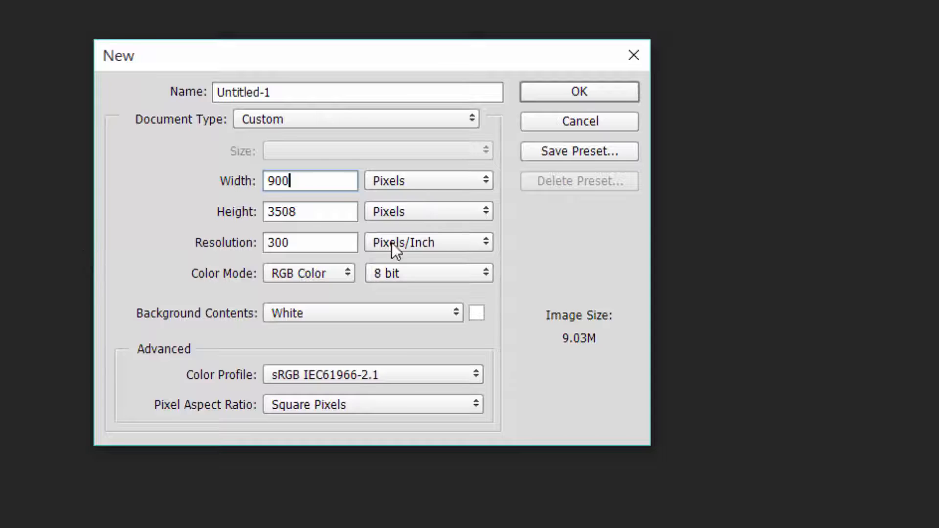
pyautogui.moveTo(310, 211); pyautogui.dragTo(163, 205)
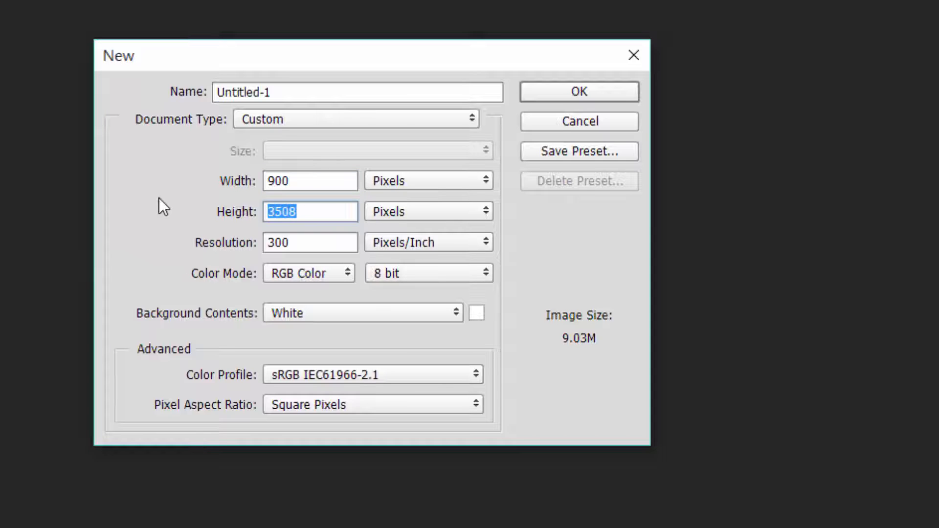
pyautogui.write('3')
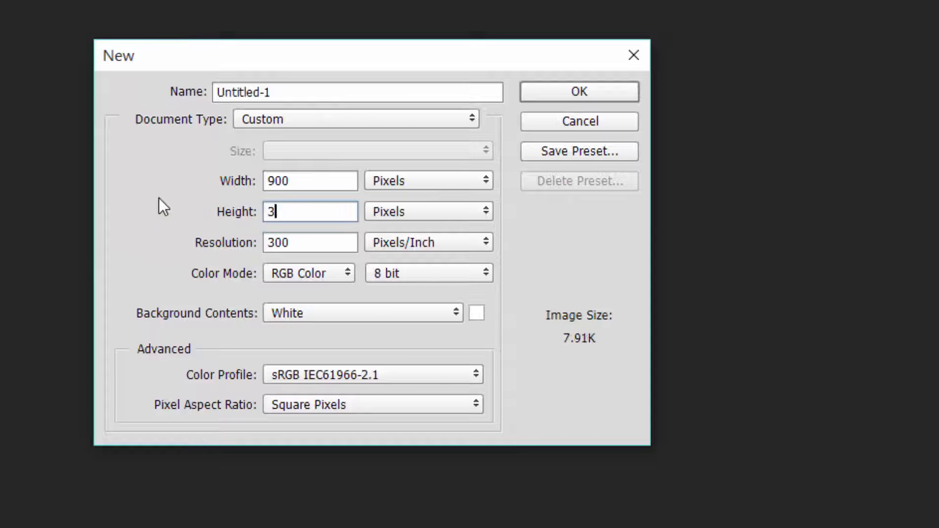
pyautogui.write('00')
pyautogui.press('Return')
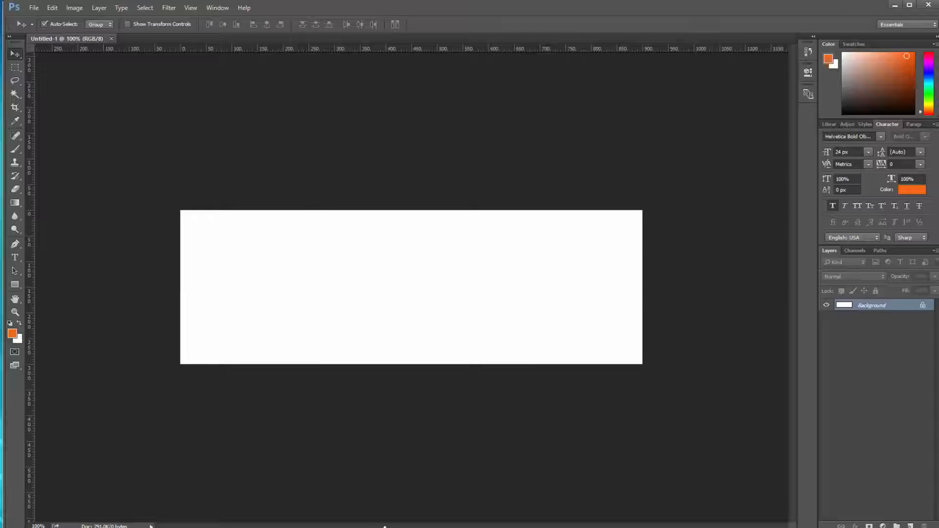
# Step: Switch to Chrome, open a new tab and widen the browser window
pyautogui.click(416, 489)
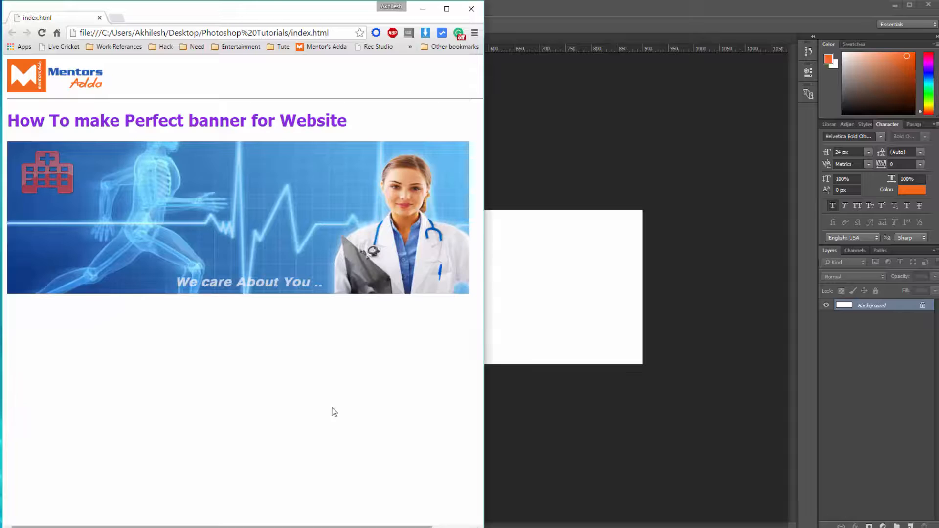
pyautogui.click(116, 18)
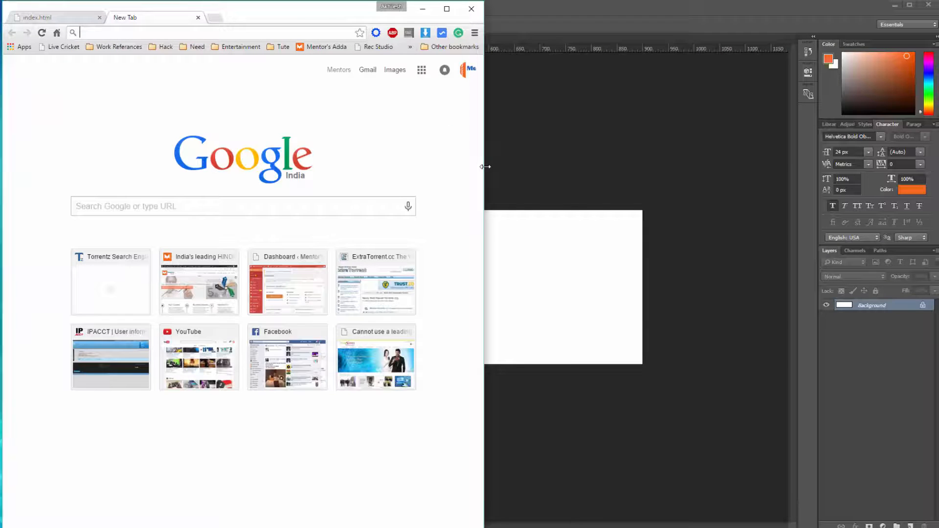
pyautogui.moveTo(485, 167); pyautogui.dragTo(834, 171)
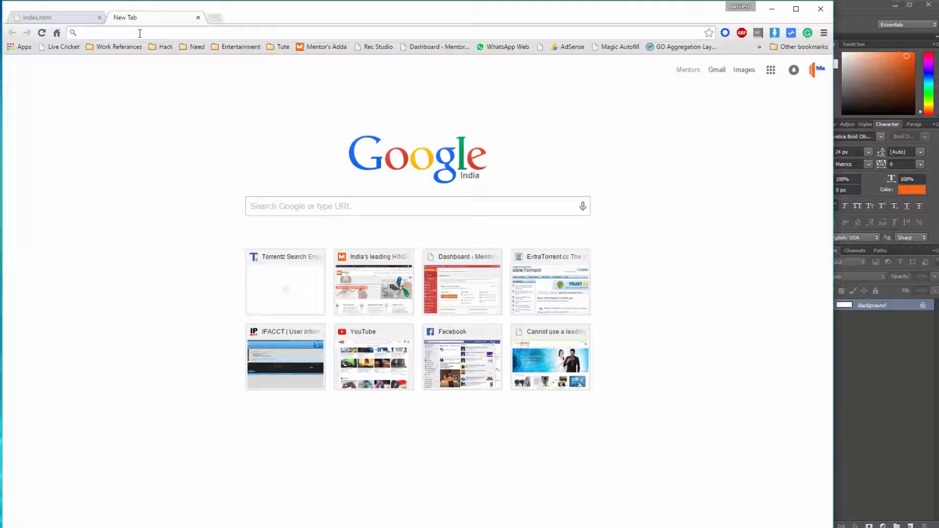
# Step: Search Google for "hospital wallpaper"
pyautogui.click(289, 213)
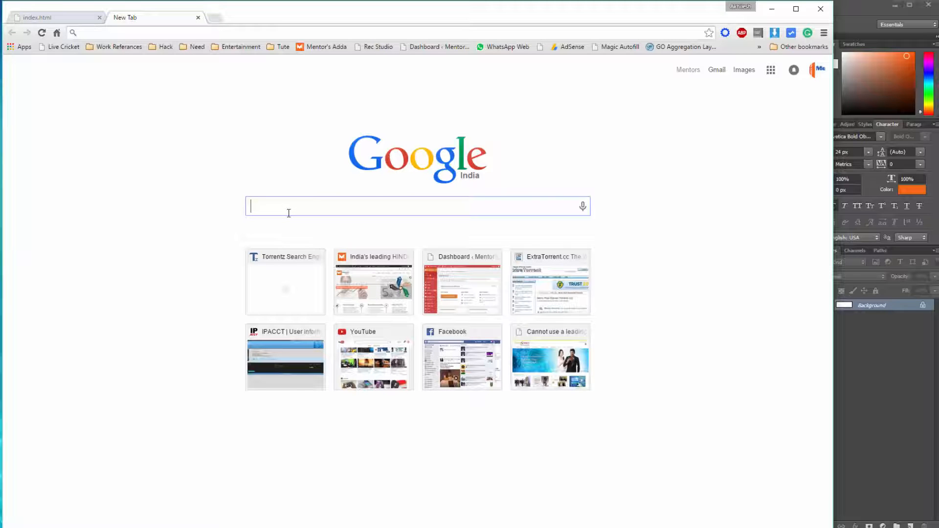
pyautogui.write('hospital png')
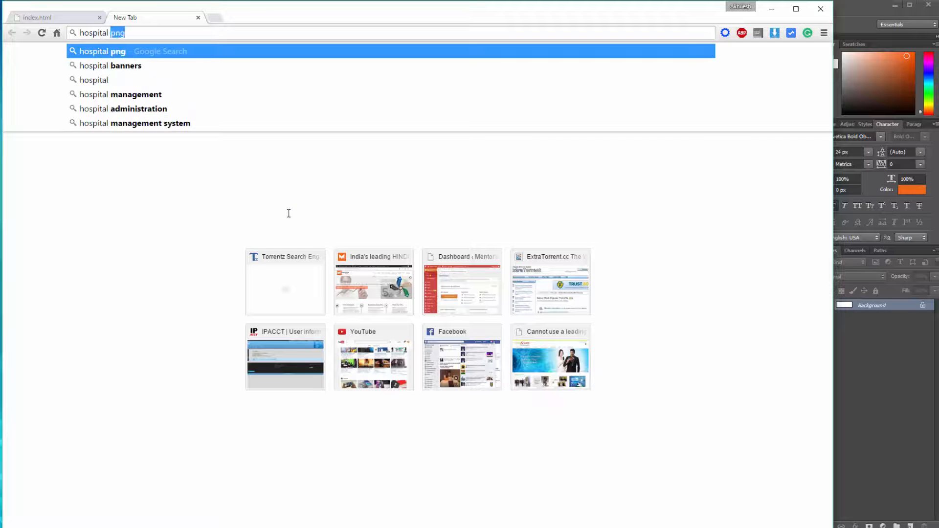
pyautogui.press('Down')
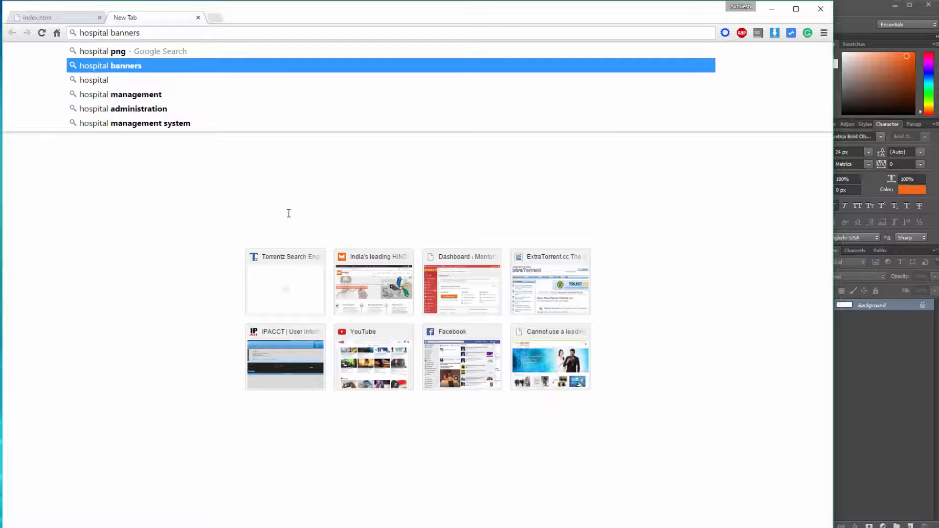
pyautogui.press('BackSpace')
pyautogui.press('BackSpace')
pyautogui.press('BackSpace')
pyautogui.press('BackSpace')
pyautogui.press('BackSpace')
pyautogui.press('BackSpace')
pyautogui.press('BackSpace')
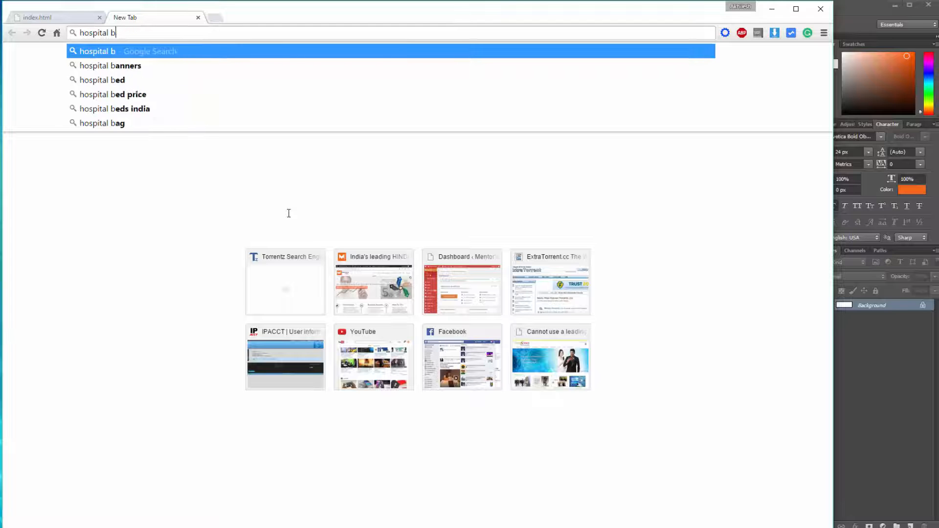
pyautogui.write('wa')
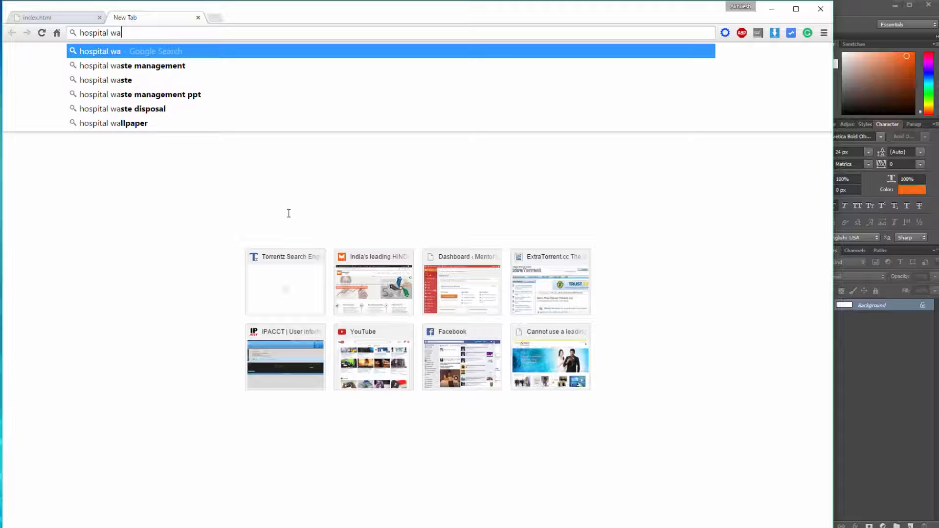
pyautogui.write('ll')
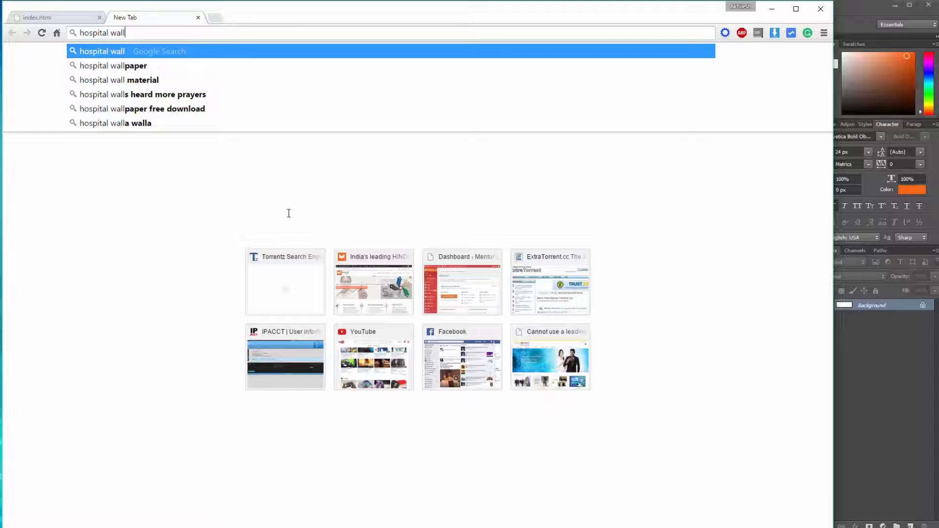
pyautogui.press('Down')
pyautogui.press('Return')
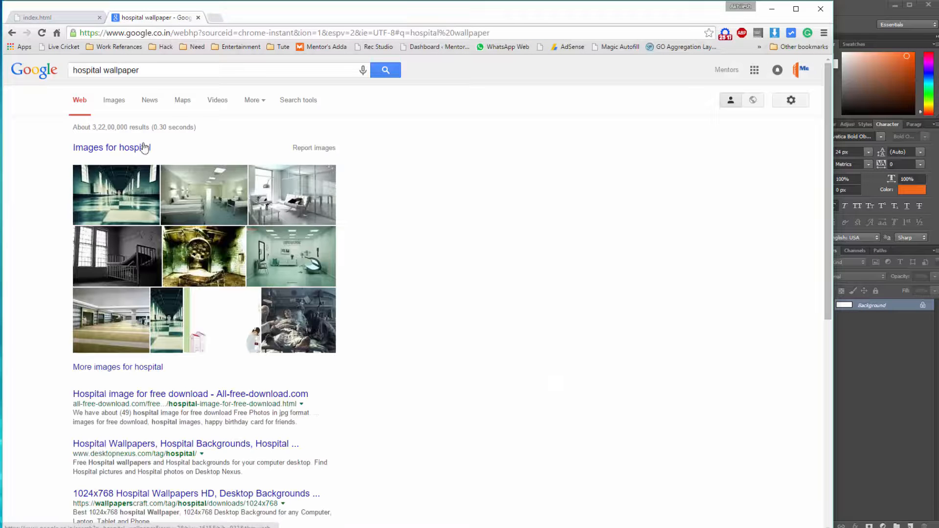
# Step: Show the image results for hospital wallpaper and look through them for a suitable banner background
pyautogui.click(122, 103)
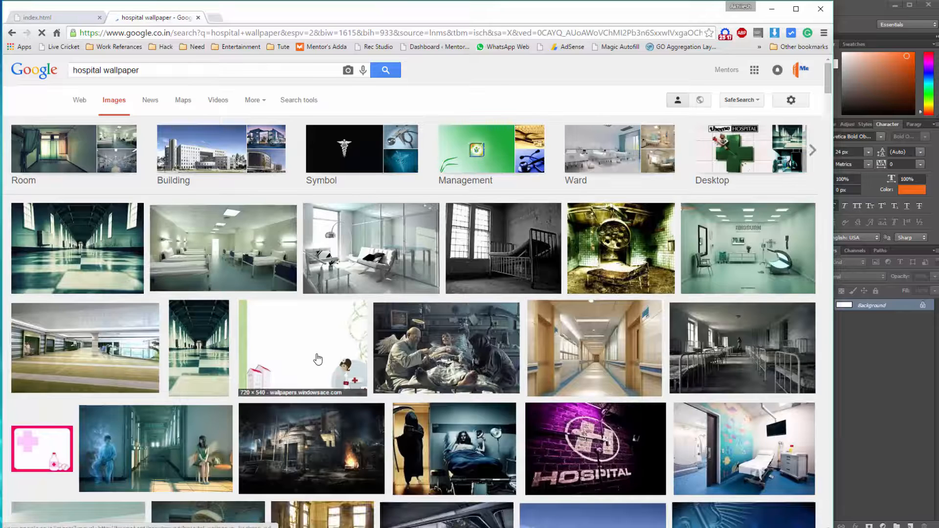
pyautogui.scroll(-4, 318, 359)
pyautogui.scroll(-1, 317, 360)
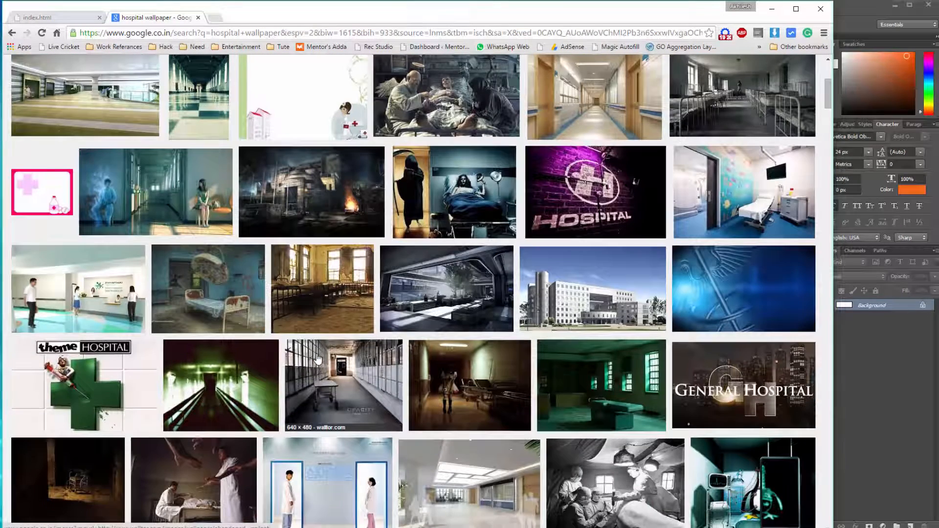
pyautogui.scroll(-1, 294, 363)
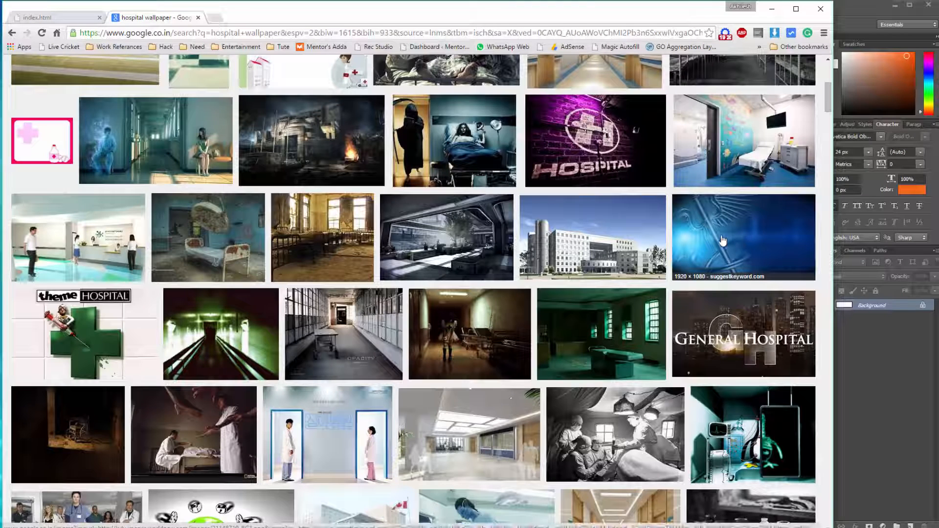
pyautogui.scroll(6, 723, 242)
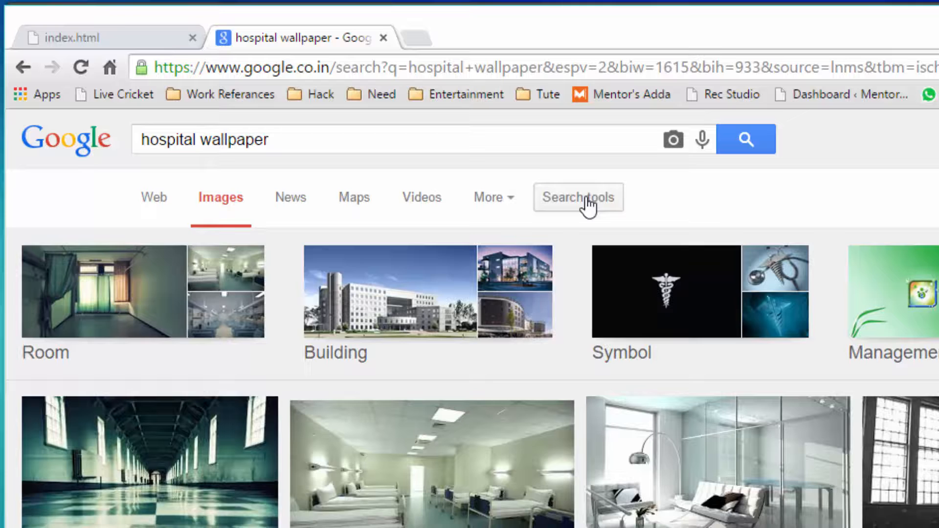
# Step: Filter the hospital wallpaper image results to the Large size
pyautogui.click(588, 205)
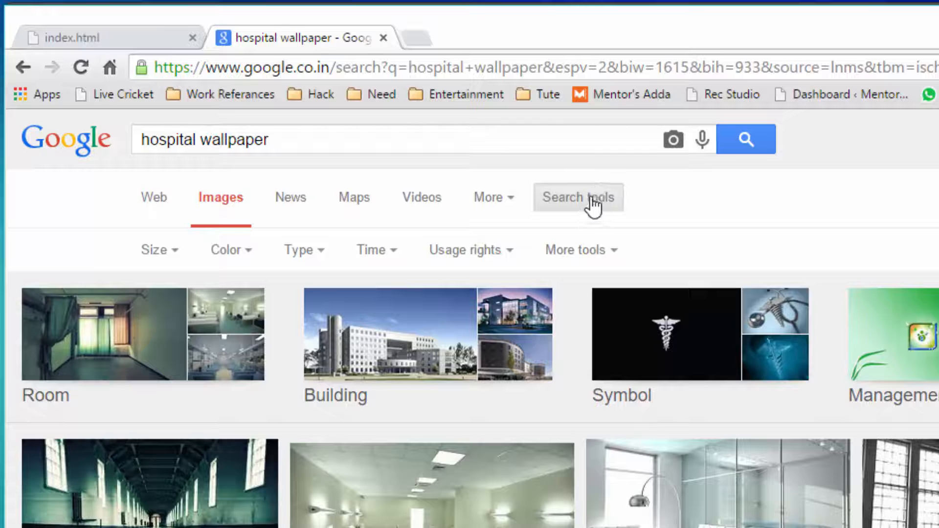
pyautogui.click(163, 251)
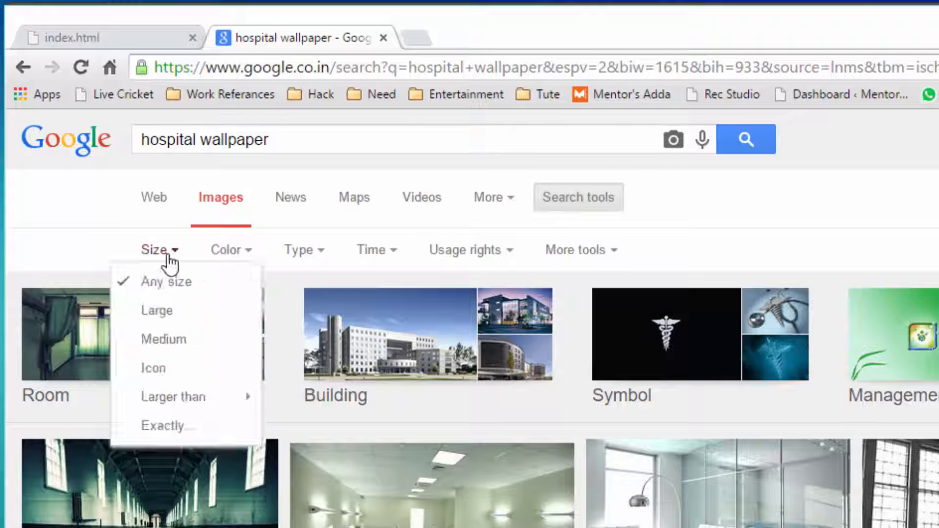
pyautogui.click(168, 317)
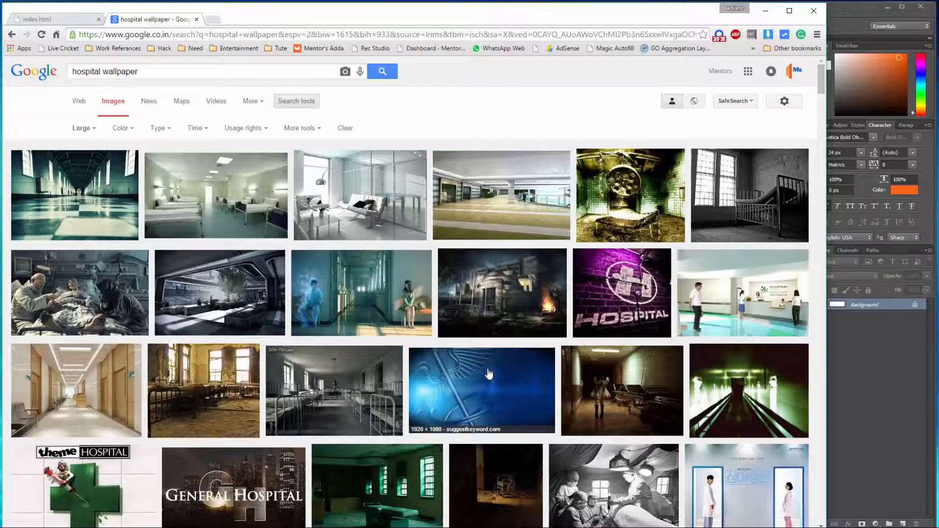
# Step: Open the blue 1920 × 1080 caduceus wallpaper in a new tab, try viewing its original image, and return to its preview
pyautogui.scroll(-3, 484, 382)
pyautogui.scroll(-7, 567, 367)
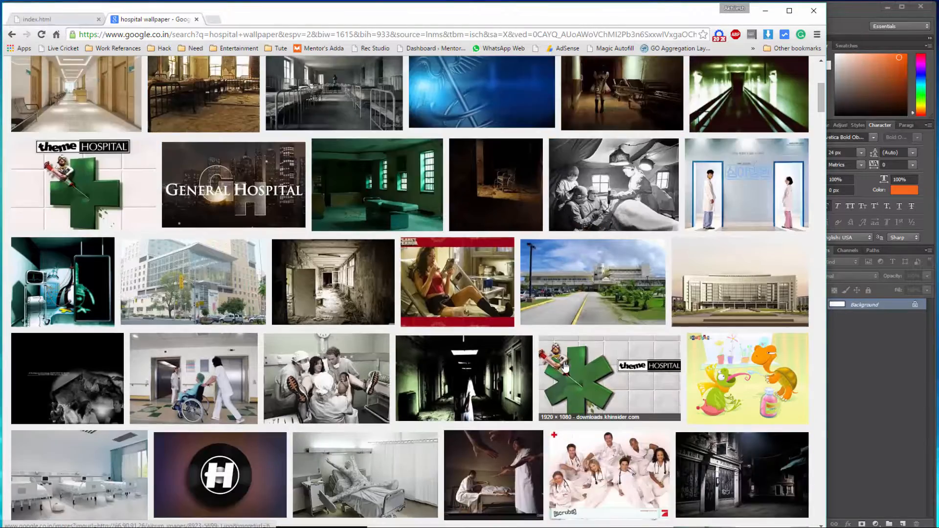
pyautogui.scroll(10, 582, 367)
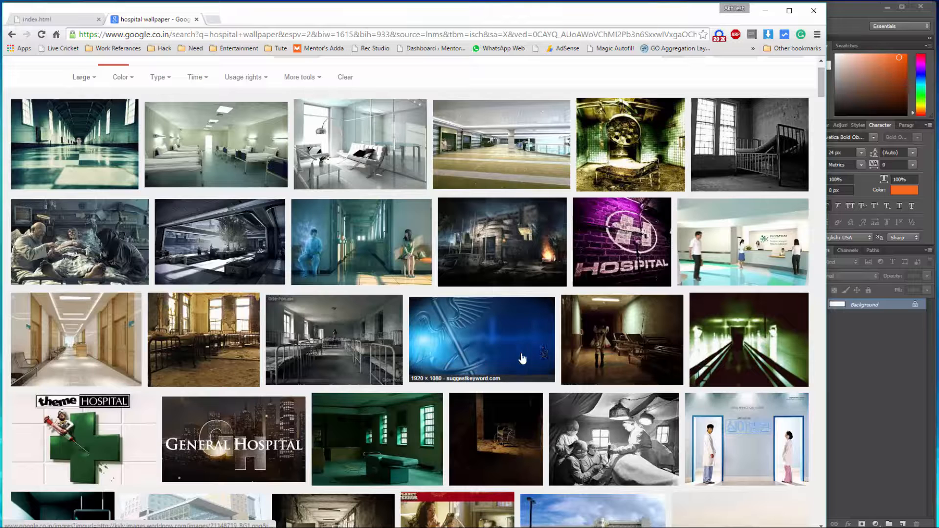
pyautogui.middleClick(526, 345)
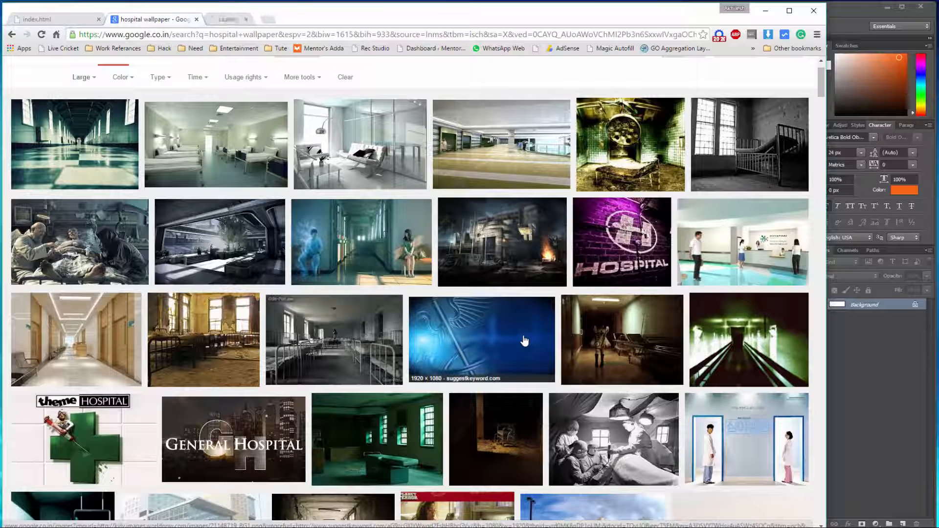
pyautogui.click(249, 19)
pyautogui.click(629, 256)
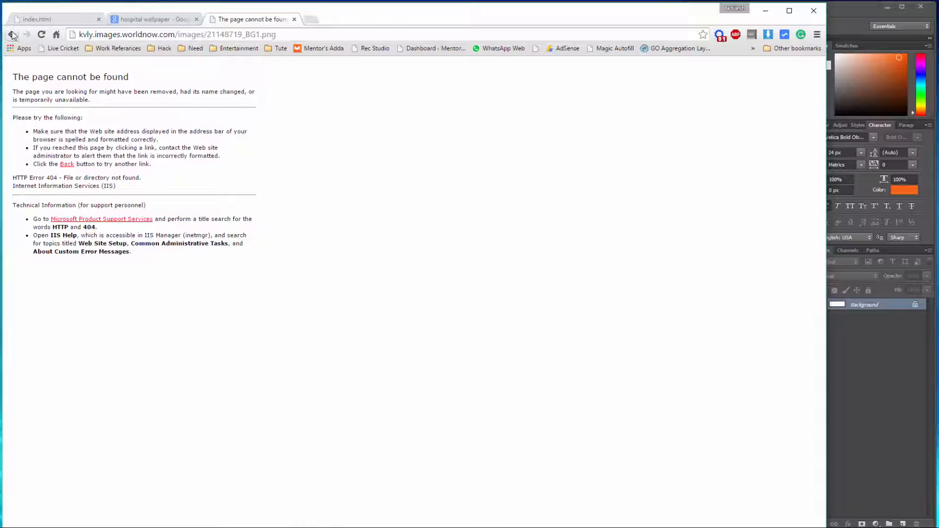
pyautogui.click(12, 34)
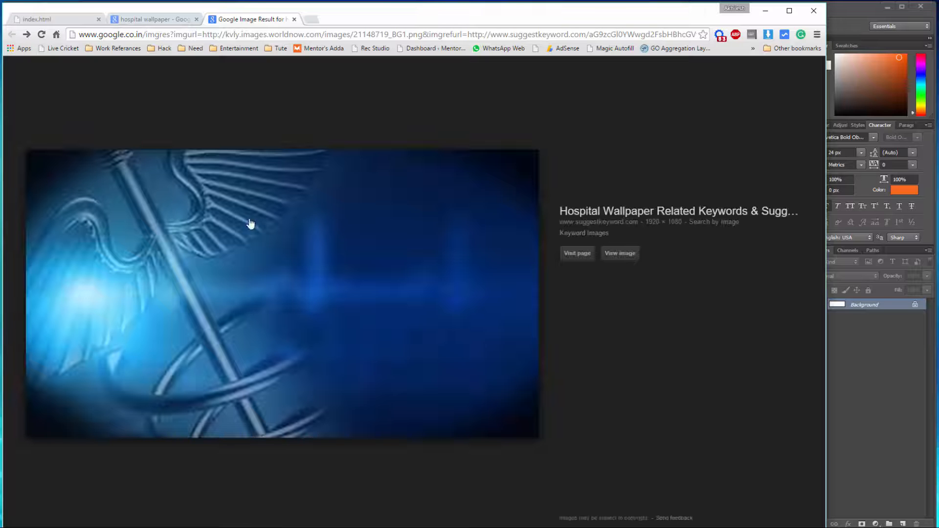
# Step: Close the caduceus preview and open the 1920 × 1080 Nestiva hospital ward photo from the image results at full size
pyautogui.click(293, 20)
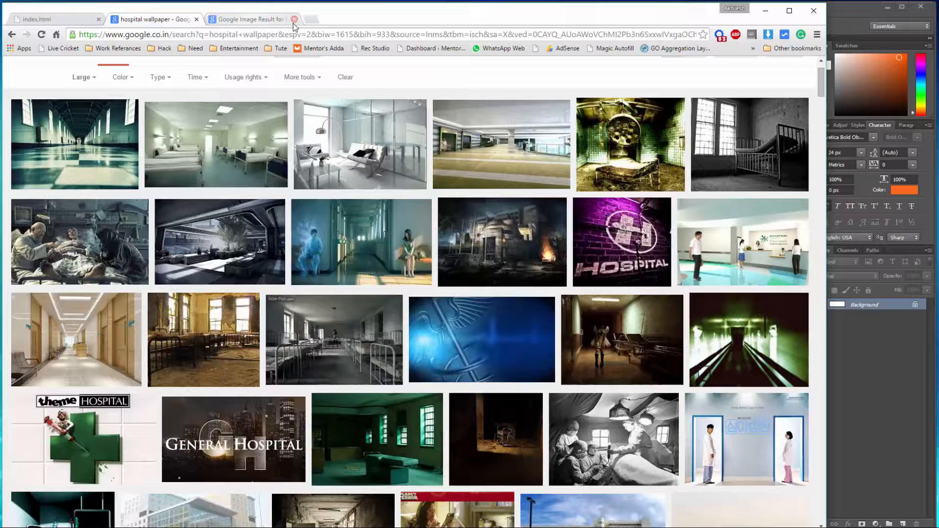
pyautogui.scroll(-5, 324, 304)
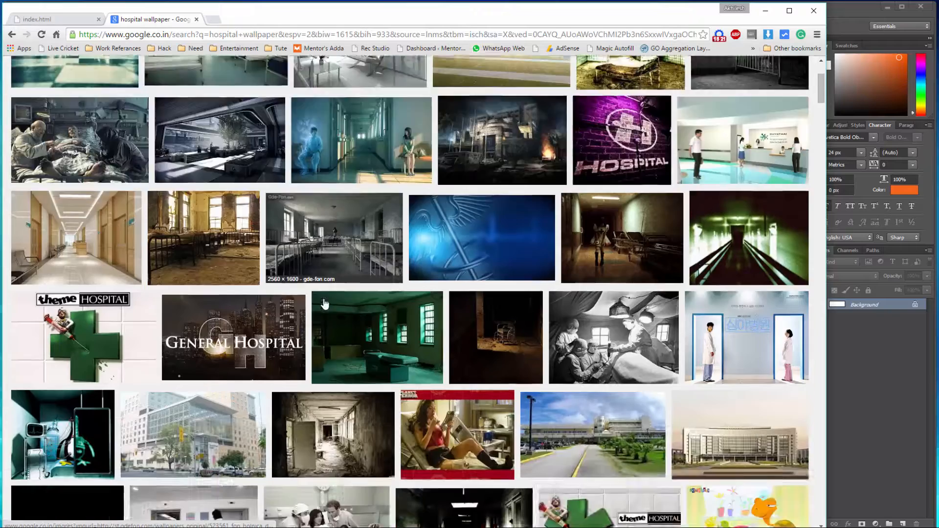
pyautogui.scroll(2, 325, 307)
pyautogui.scroll(4, 325, 307)
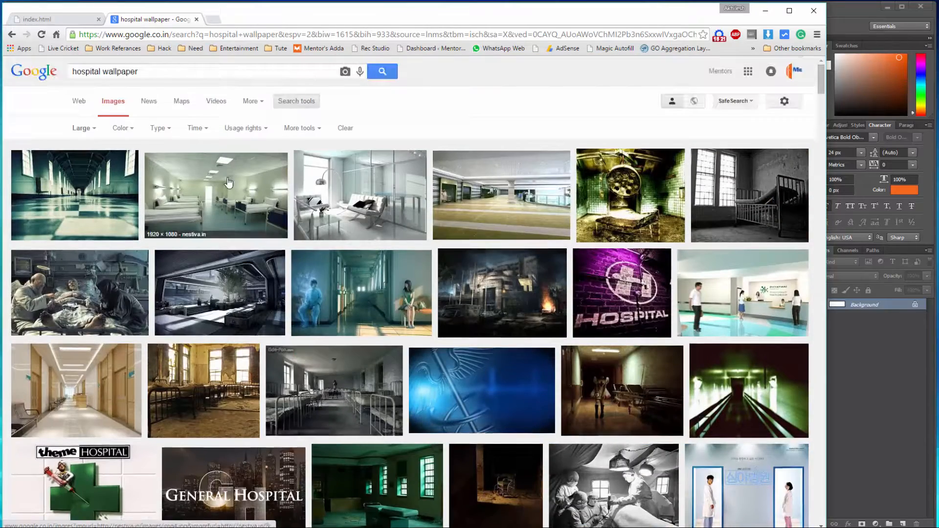
pyautogui.click(227, 181)
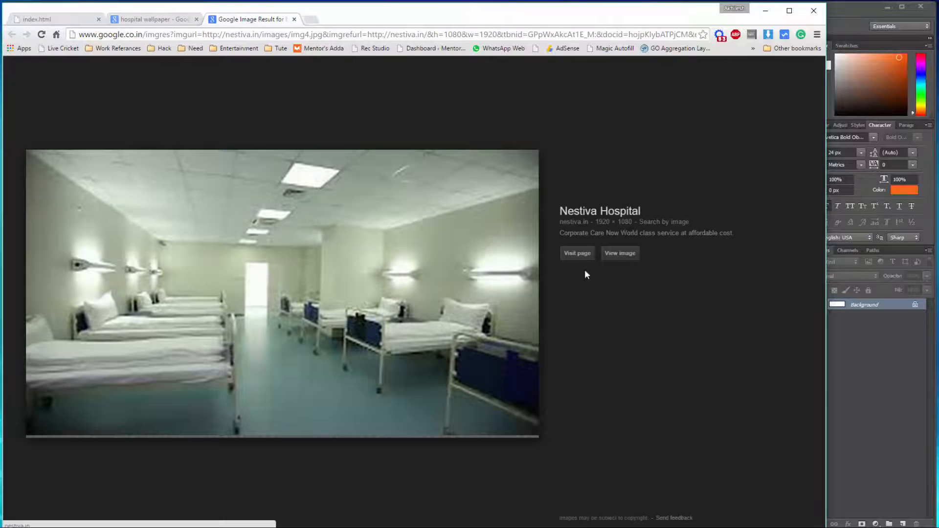
pyautogui.click(624, 262)
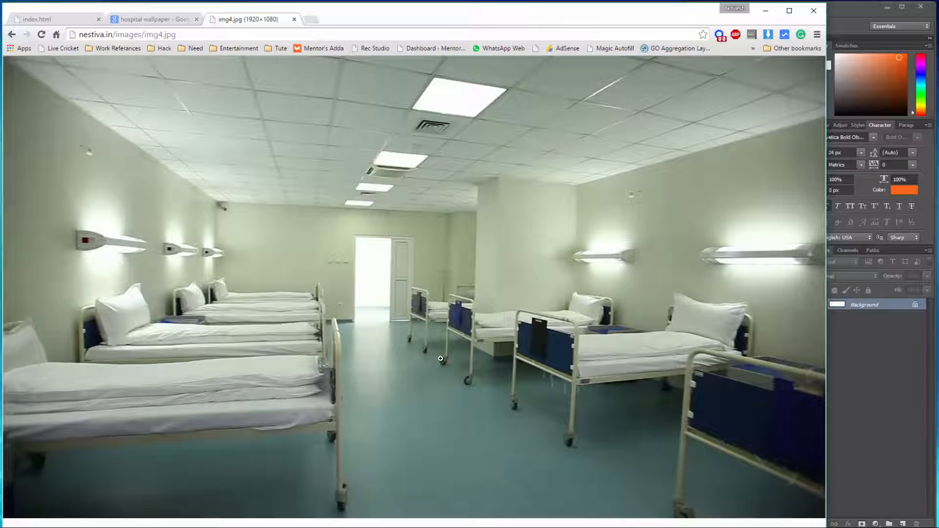
# Step: Save the ward photo as the JPEG file img4 in the my folder on Local Disk (C:)
pyautogui.rightClick(366, 121)
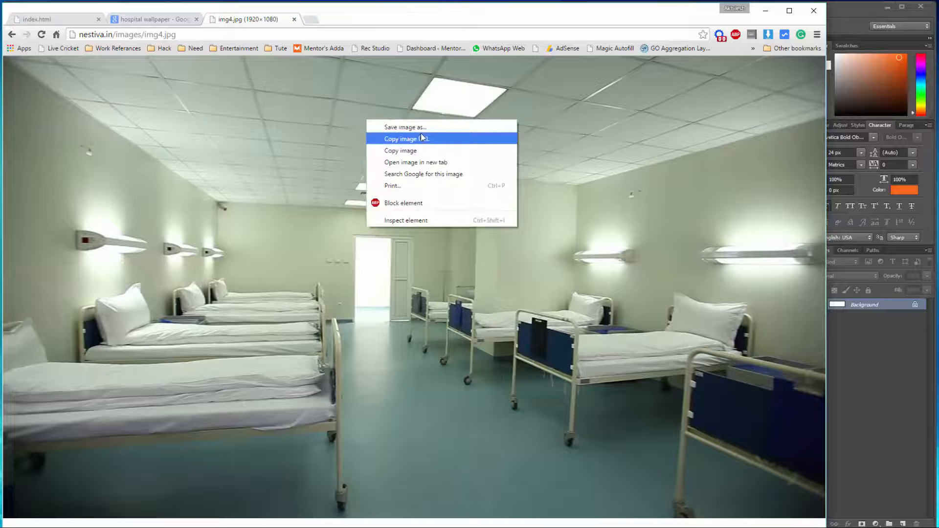
pyautogui.click(422, 128)
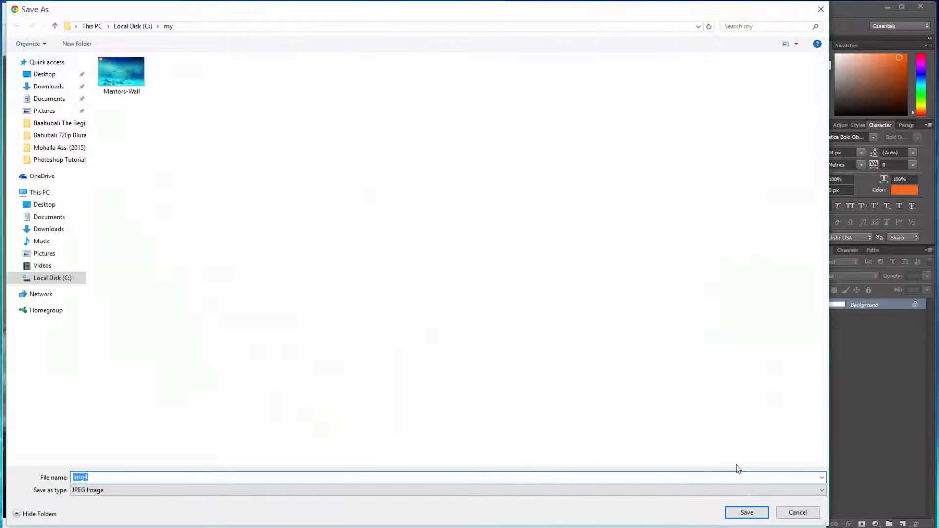
pyautogui.click(745, 513)
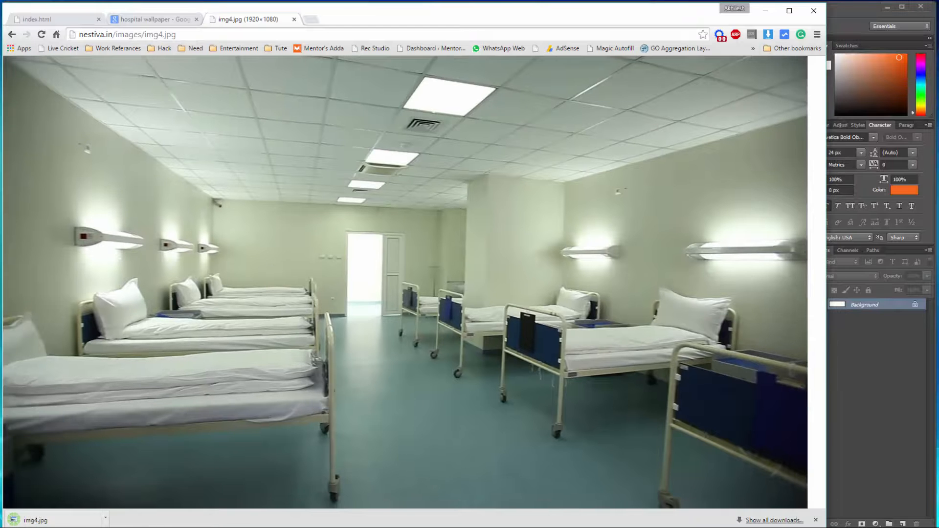
# Step: Open the downloaded img4.jpg in Photoshop as a separate document beside the untitled banner
pyautogui.moveTo(48, 526); pyautogui.dragTo(243, 18)
pyautogui.moveTo(177, 20); pyautogui.dragTo(214, 116)
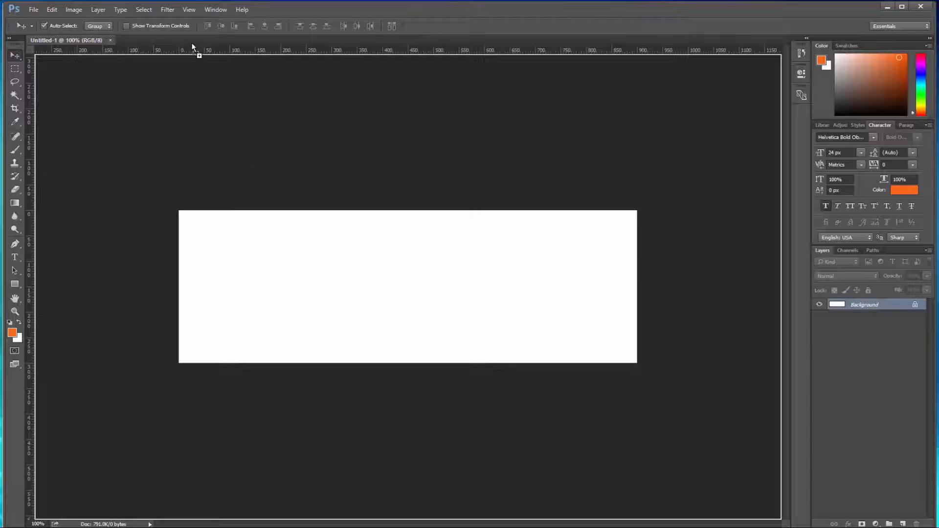
pyautogui.moveTo(192, 46); pyautogui.dragTo(295, 188)
pyautogui.moveTo(198, 44); pyautogui.dragTo(192, 38)
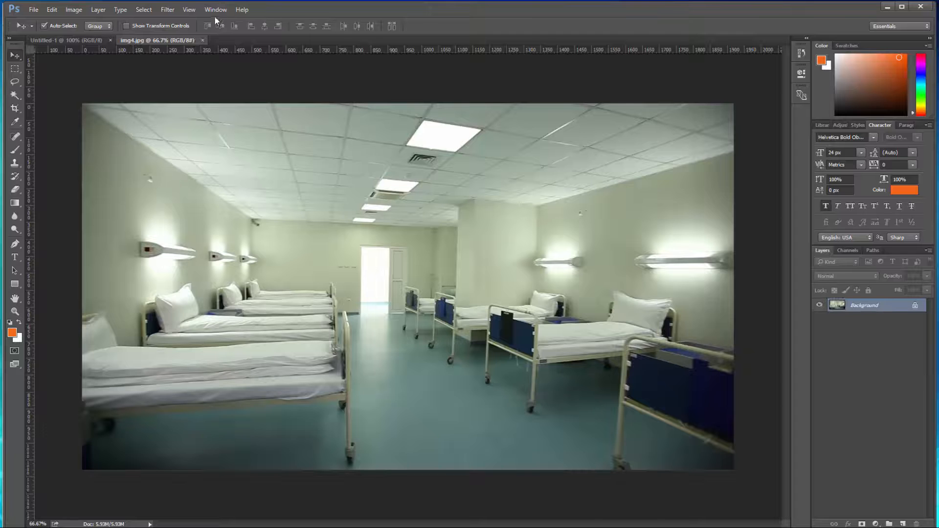
# Step: Unlock the Background layer of img4.jpg so it becomes a regular layer
pyautogui.click(79, 39)
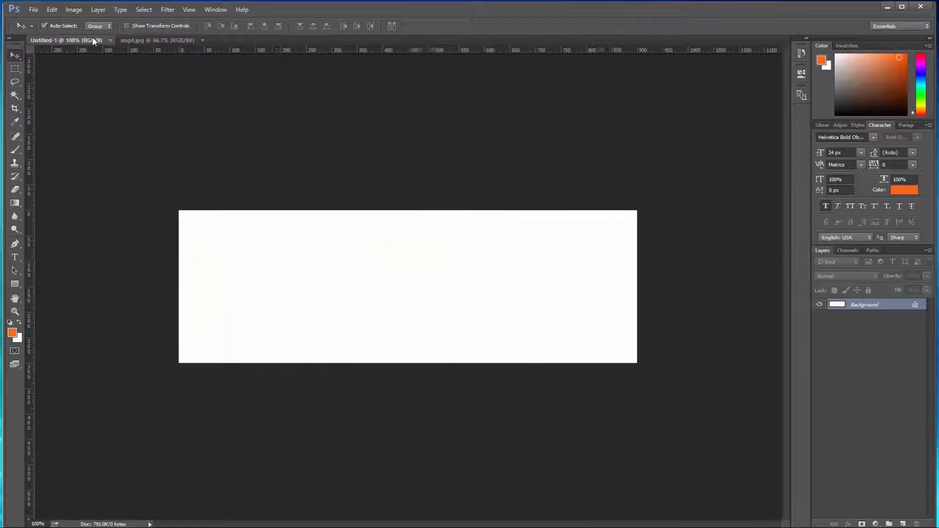
pyautogui.click(156, 41)
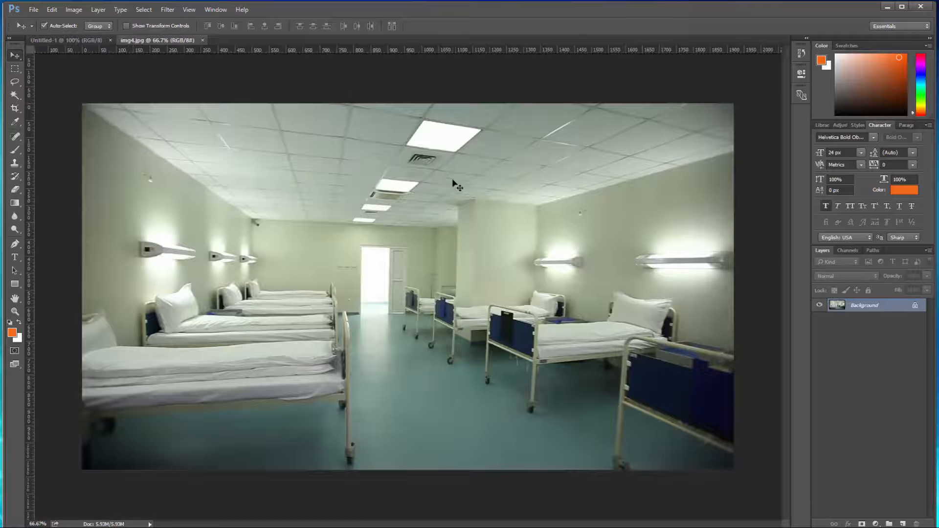
pyautogui.click(915, 306)
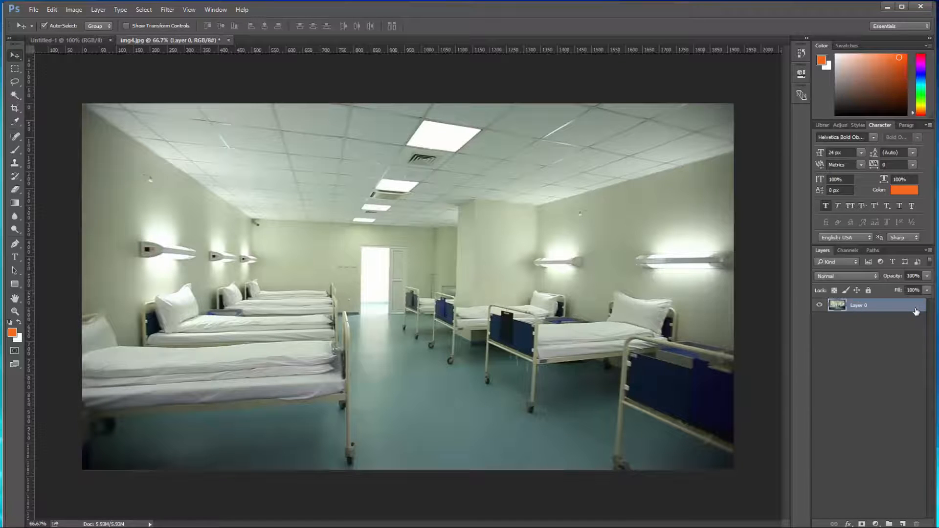
pyautogui.doubleClick(876, 305)
pyautogui.click(913, 138)
# Step: Copy the ward photo layer into the untitled banner document and shift it until the beds and doorway fill the canvas
pyautogui.moveTo(157, 125); pyautogui.dragTo(147, 90)
pyautogui.moveTo(290, 232); pyautogui.dragTo(291, 235)
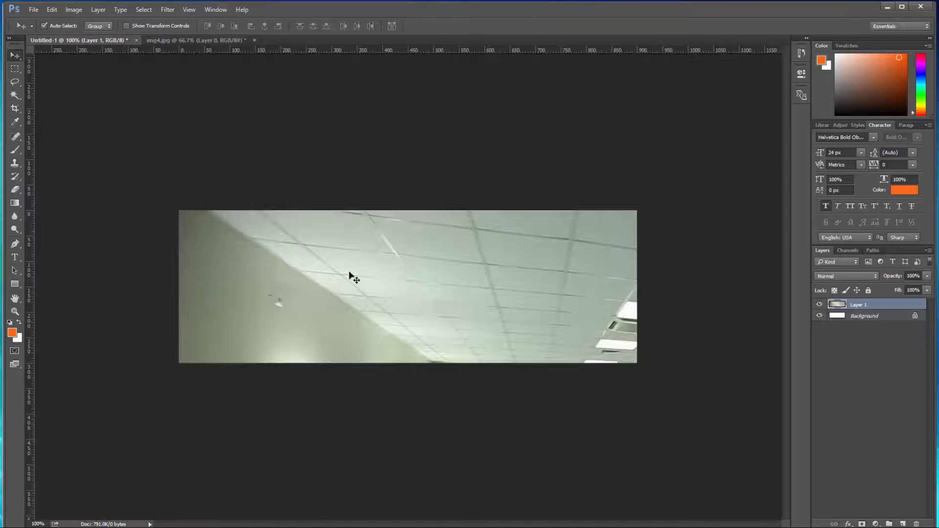
pyautogui.moveTo(472, 313); pyautogui.dragTo(281, 280)
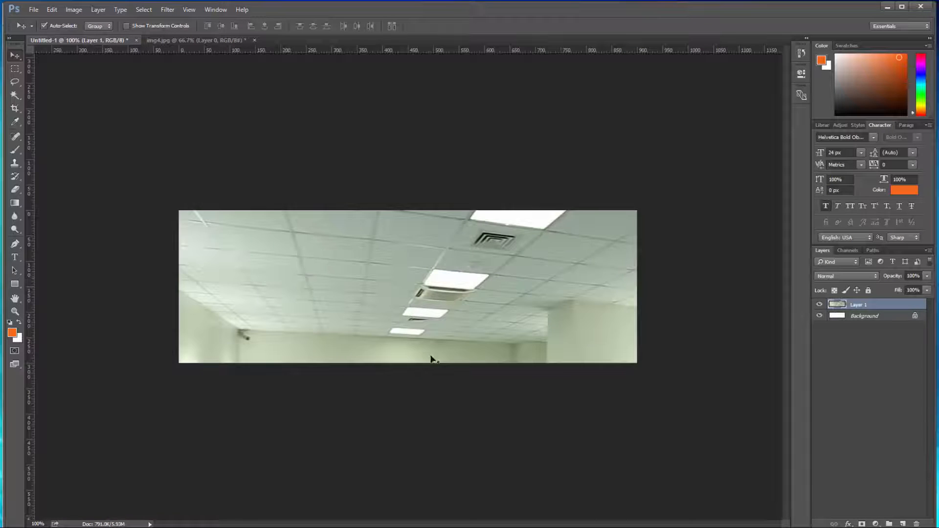
pyautogui.moveTo(432, 357); pyautogui.dragTo(415, 256)
pyautogui.moveTo(465, 359); pyautogui.dragTo(352, 298)
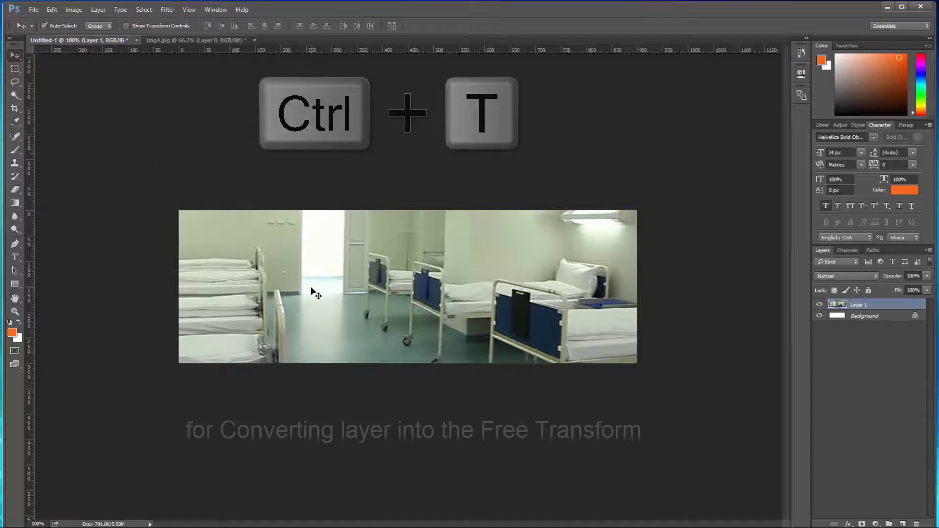
# Step: Scale the ward photo proportionally to about 47% so it spans the banner's width, and move it up to show the beds
pyautogui.hotkey('ctrl', 't')
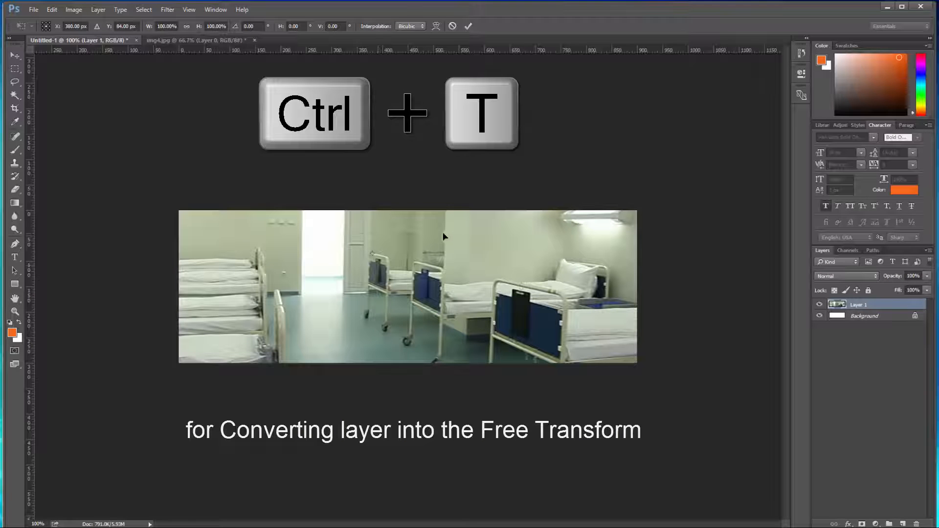
pyautogui.hotkey('ctrl', '0')
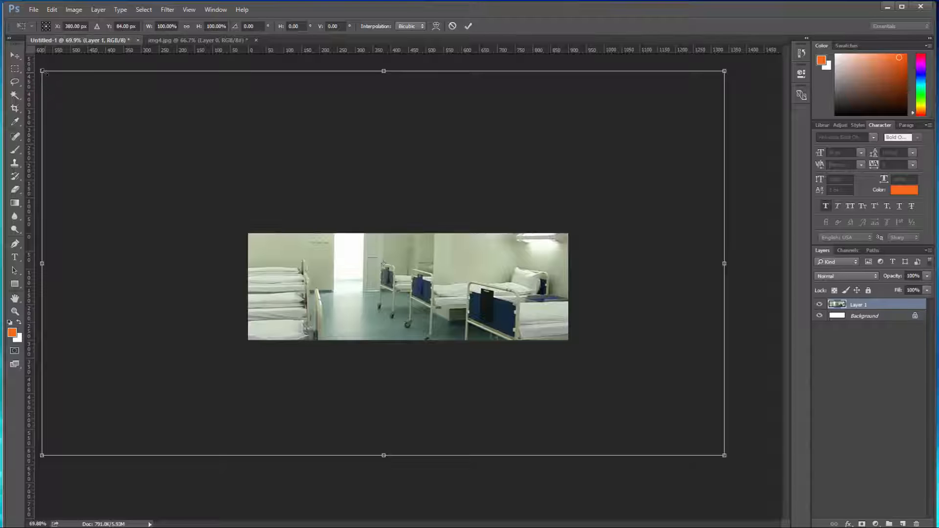
pyautogui.moveTo(44, 72); pyautogui.dragTo(398, 321)
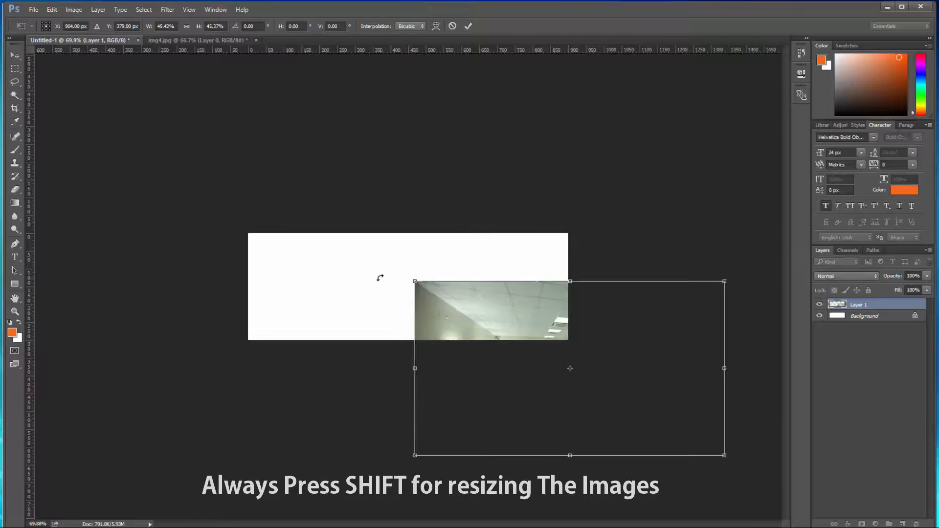
pyautogui.moveTo(483, 311); pyautogui.dragTo(313, 264)
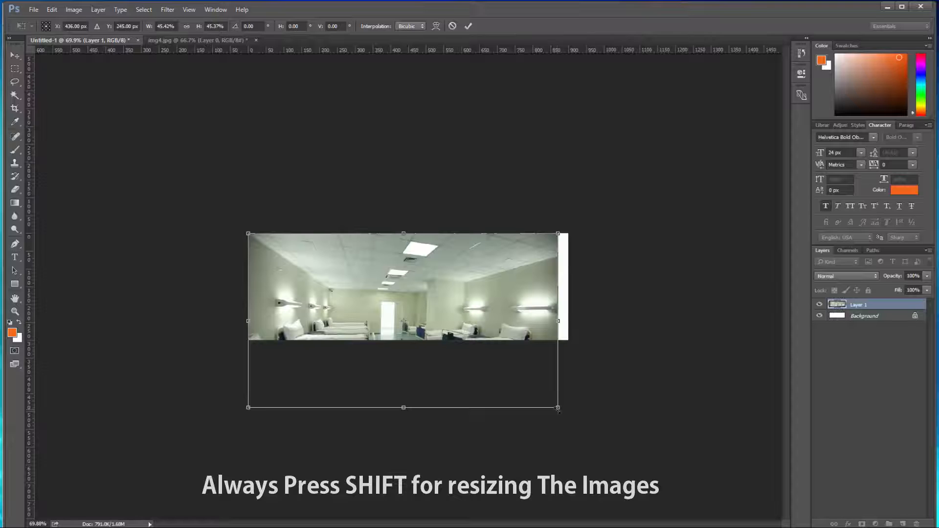
pyautogui.moveTo(558, 409); pyautogui.dragTo(571, 298)
pyautogui.hotkey('ctrl', 'z')
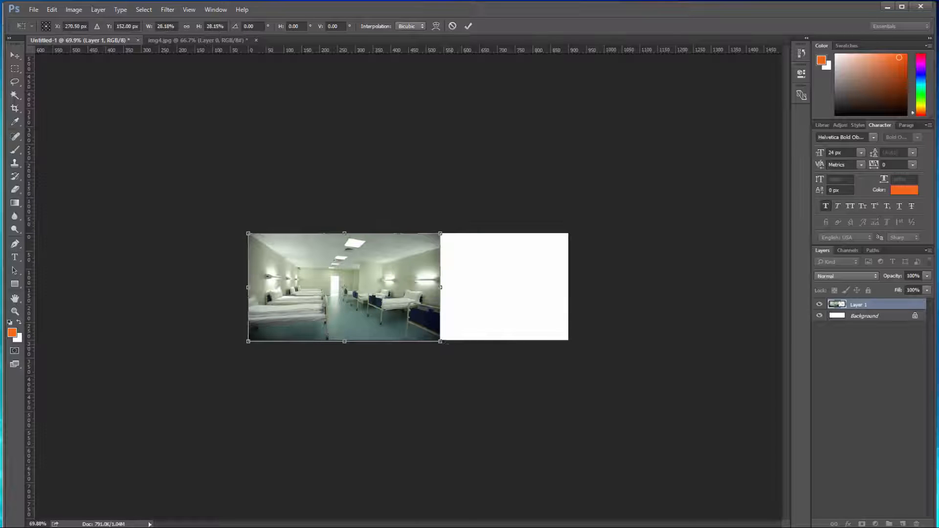
pyautogui.moveTo(442, 342); pyautogui.dragTo(578, 394)
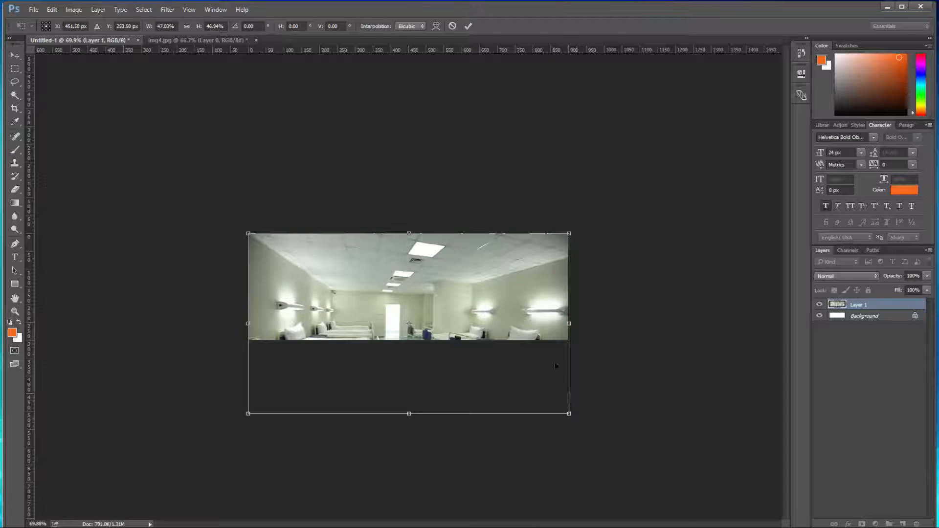
pyautogui.click(468, 26)
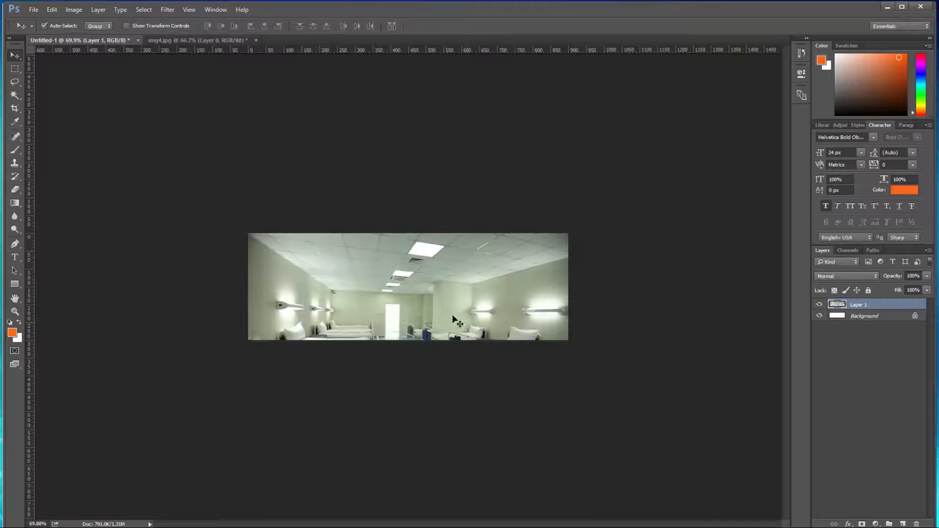
pyautogui.moveTo(446, 321); pyautogui.dragTo(459, 302)
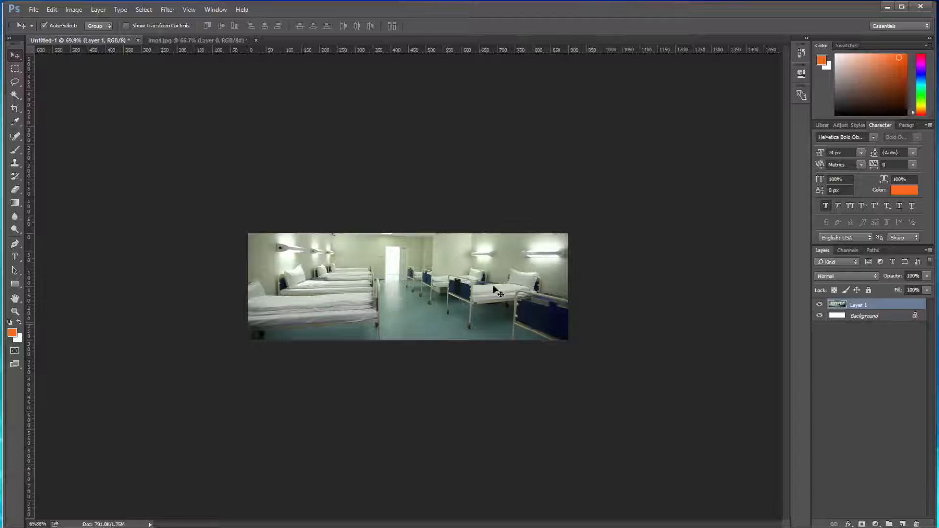
# Step: Lower the ward photo layer's opacity to 19%, deselect the layer, and fit the banner on screen
pyautogui.click(927, 277)
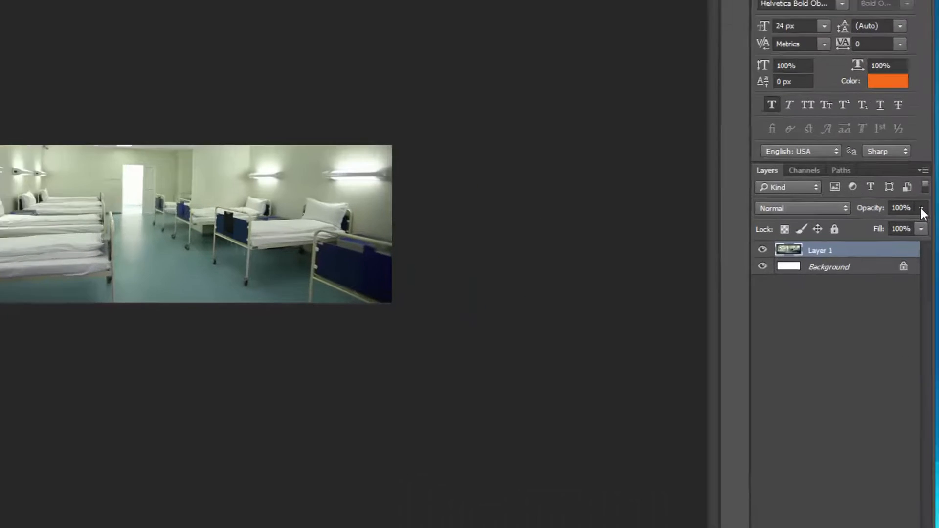
pyautogui.moveTo(867, 177); pyautogui.dragTo(840, 176)
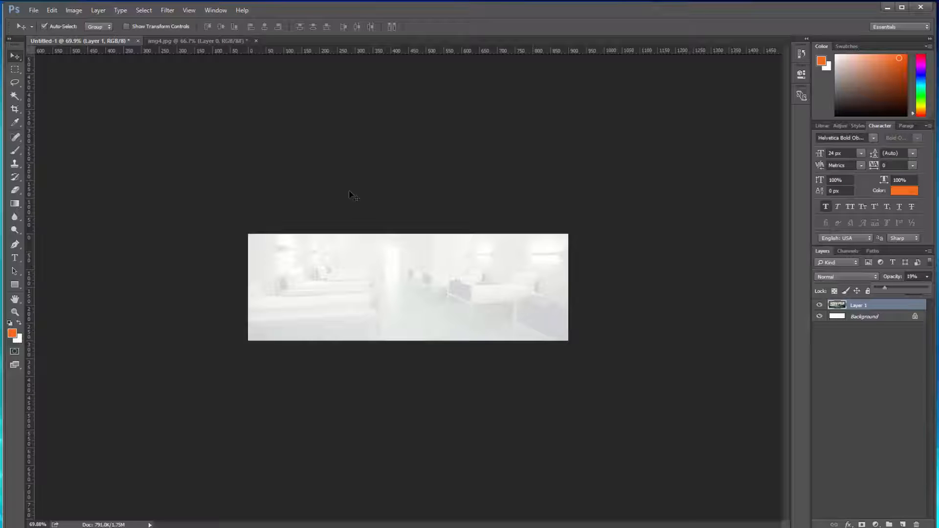
pyautogui.press('ctrl')
pyautogui.click(470, 107)
pyautogui.hotkey('ctrl', '0')
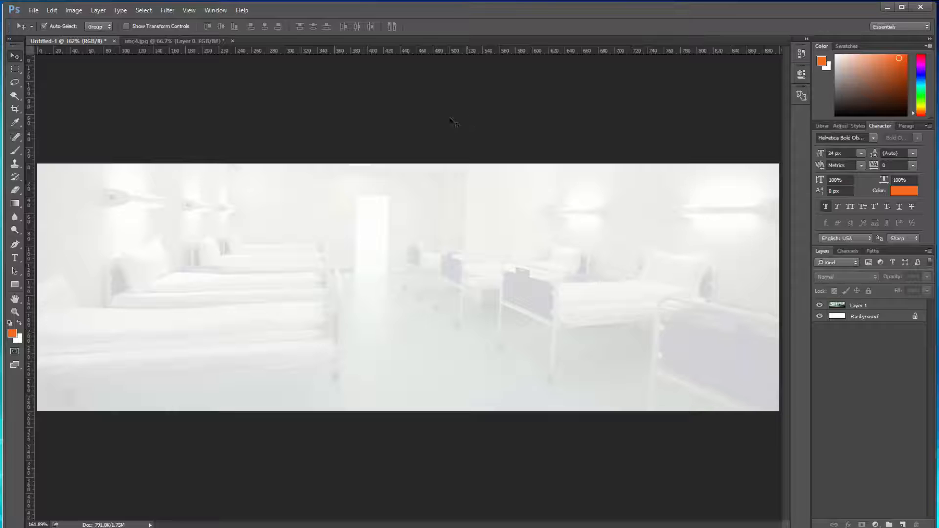
# Step: Switch to Chrome, close the ward photo, and search Google Images for "doctors"
pyautogui.hotkey('alt', 'Tab')
pyautogui.click(294, 20)
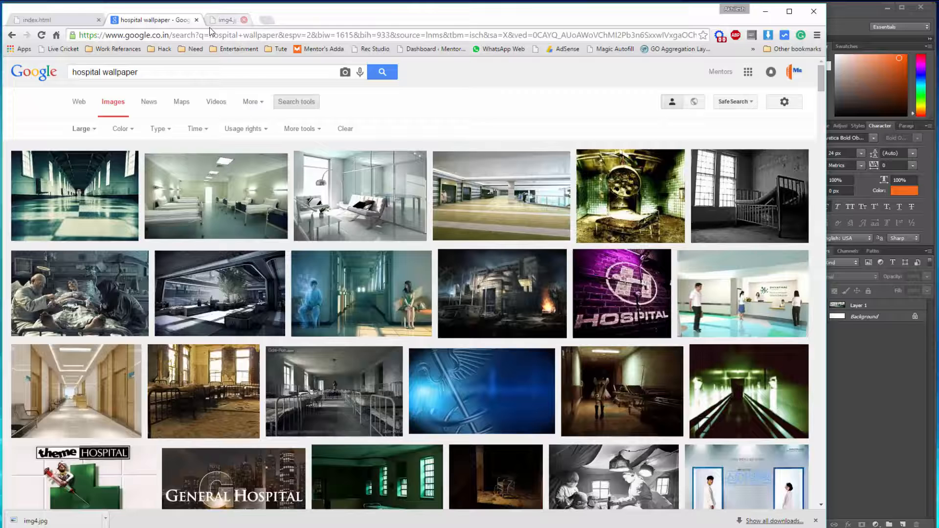
pyautogui.tripleClick(153, 72)
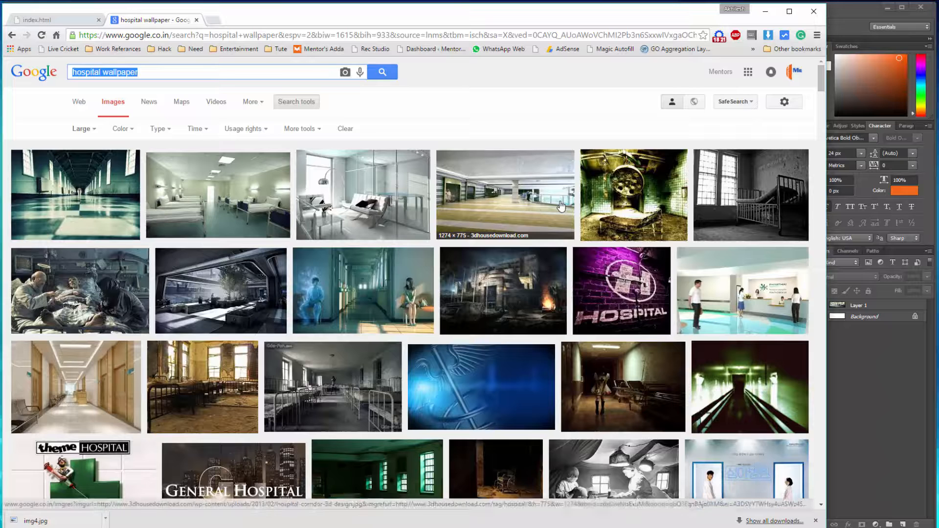
pyautogui.write('doctors')
pyautogui.press('Return')
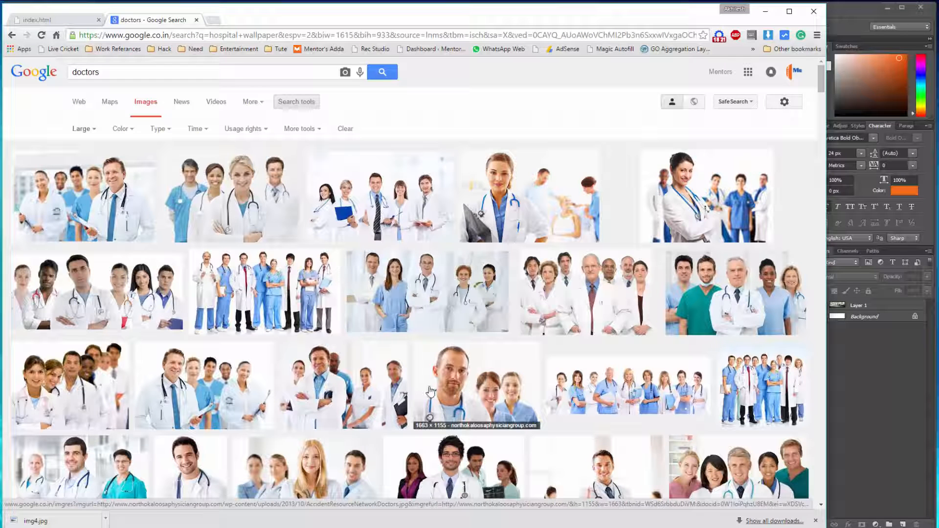
# Step: Narrow the image search to "girls doctors"
pyautogui.click(71, 78)
pyautogui.write('girls')
pyautogui.press('Return')
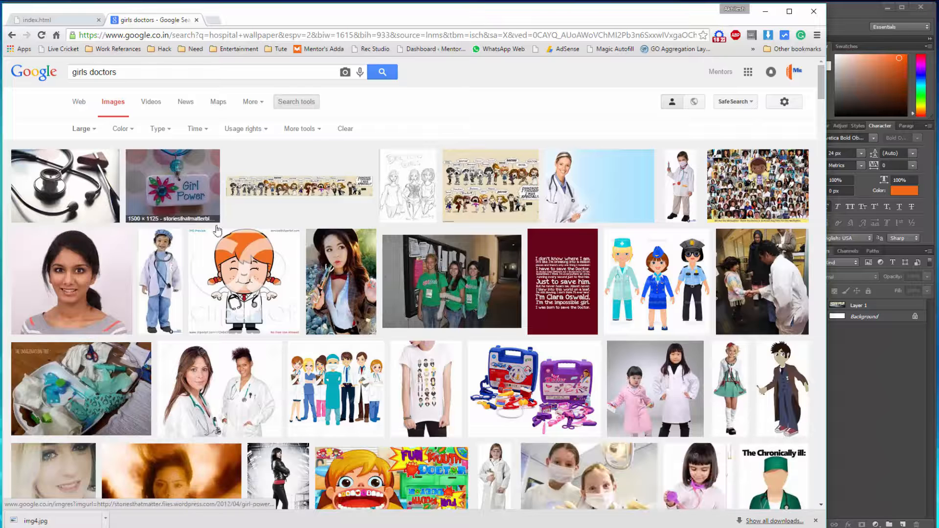
# Step: Change the image search to "ladies doctors" and open the 961 × 1005 photo of two women in nurse outfits in a new tab
pyautogui.doubleClick(75, 72)
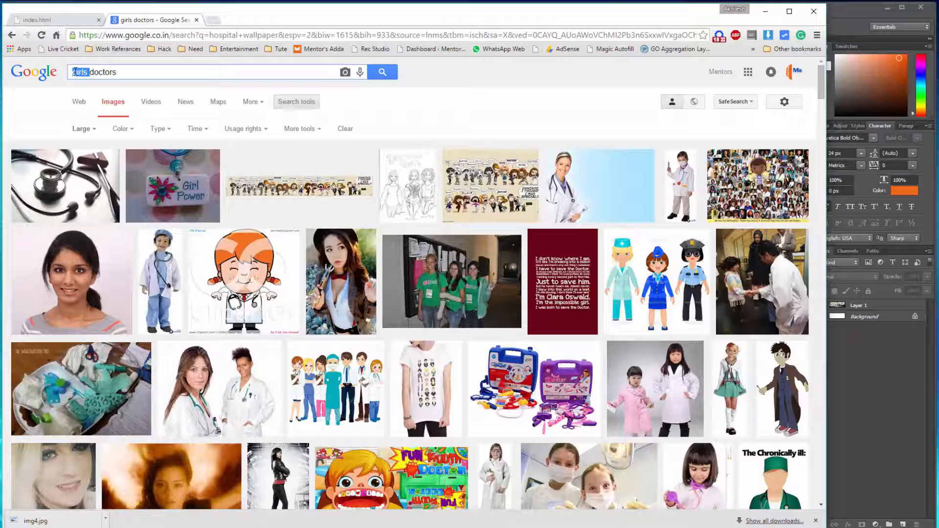
pyautogui.press('BackSpace')
pyautogui.write('ladies')
pyautogui.press('Return')
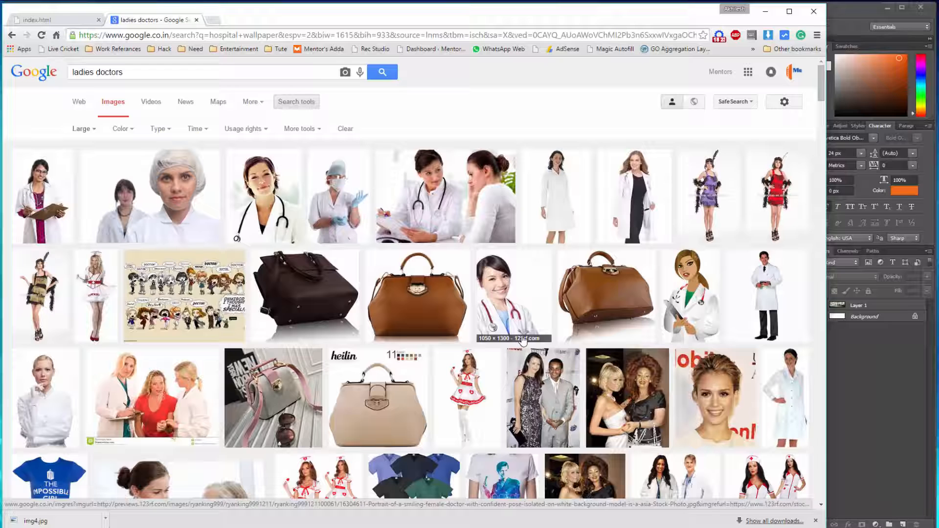
pyautogui.scroll(-4, 522, 331)
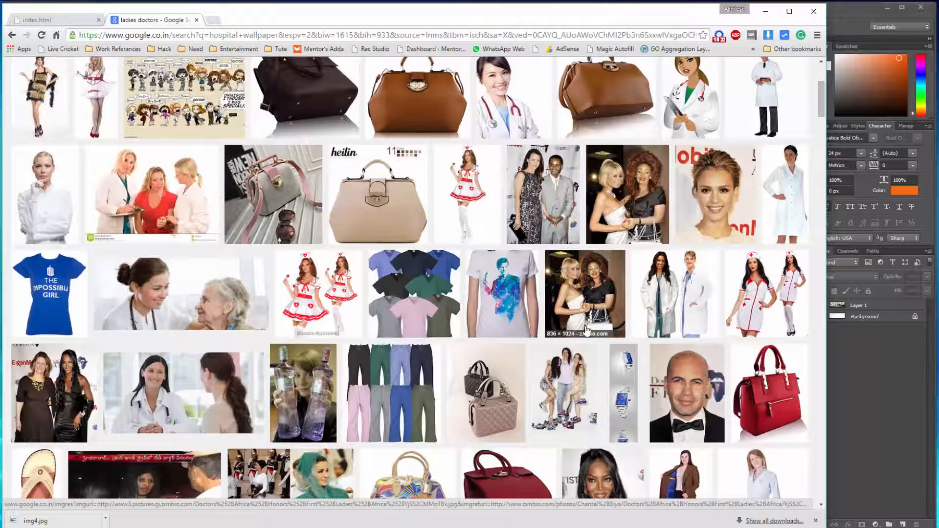
pyautogui.middleClick(749, 293)
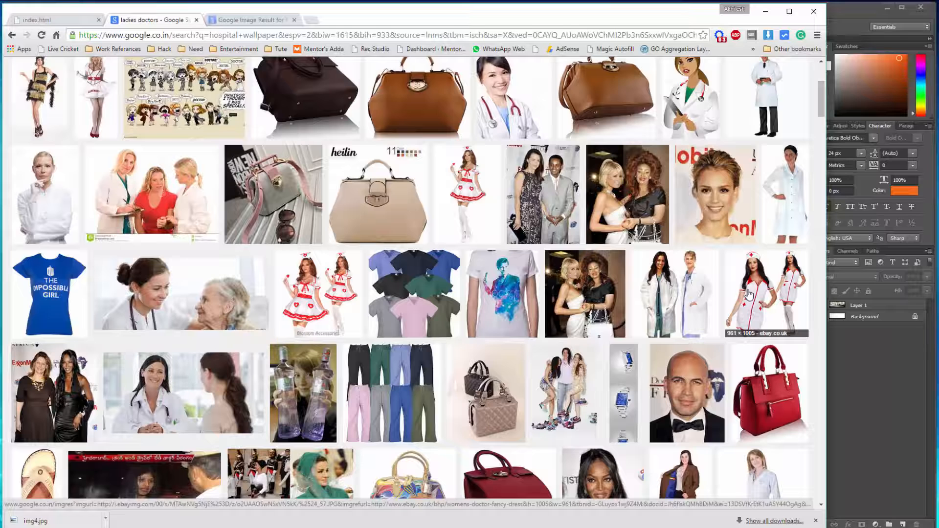
# Step: View the photo of two women in nurse outfits at full size and return to the image results
pyautogui.click(239, 23)
pyautogui.click(620, 247)
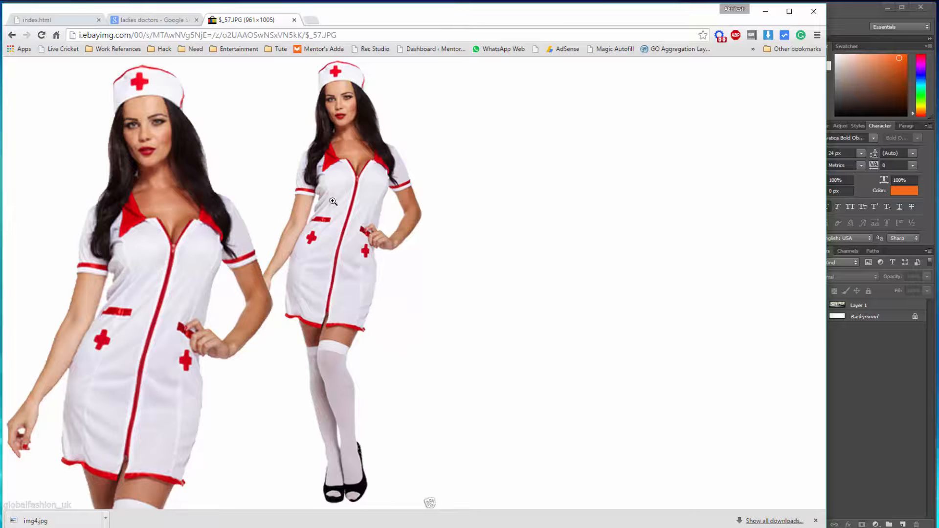
pyautogui.click(169, 21)
pyautogui.scroll(5, 300, 283)
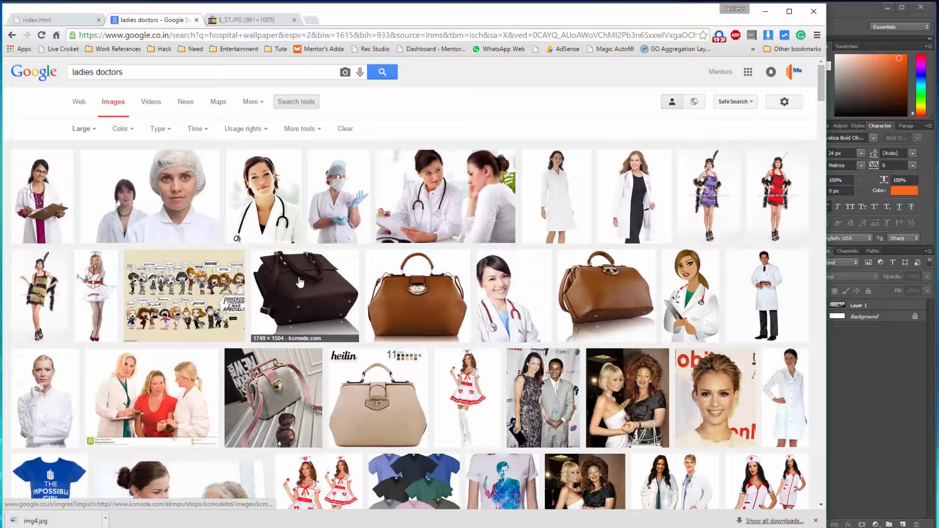
# Step: Refine the image search to "ladies doctors png"
pyautogui.click(134, 73)
pyautogui.write('png')
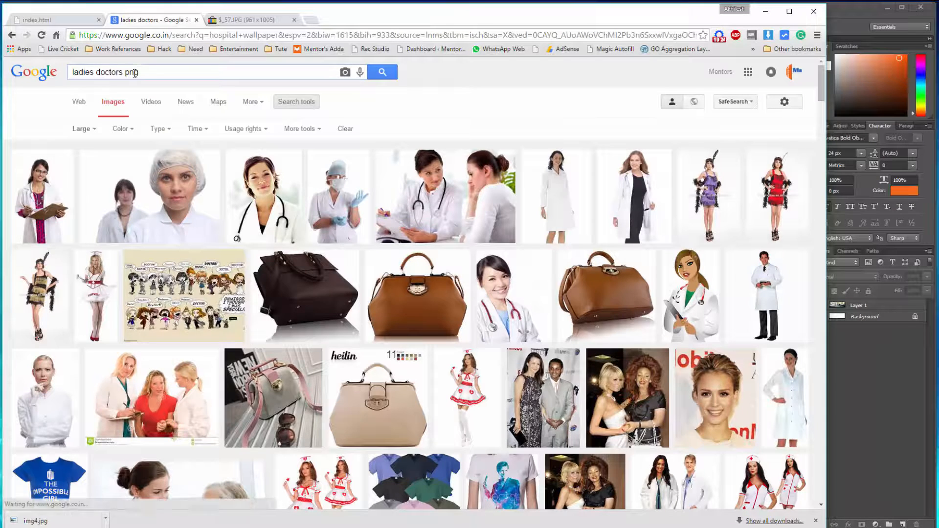
pyautogui.press('Return')
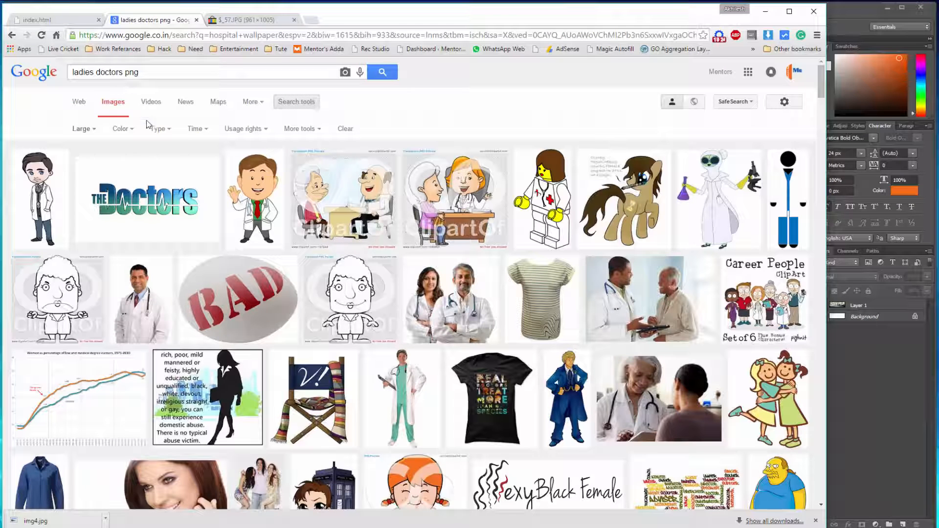
# Step: Change the image search to "ladies doctor png" and look through the first results
pyautogui.click(135, 73)
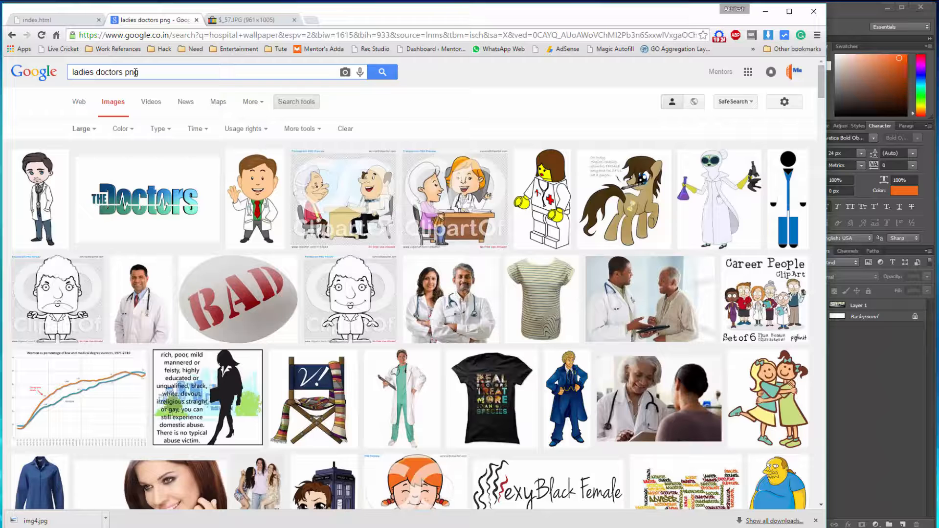
pyautogui.click(122, 72)
pyautogui.press('BackSpace')
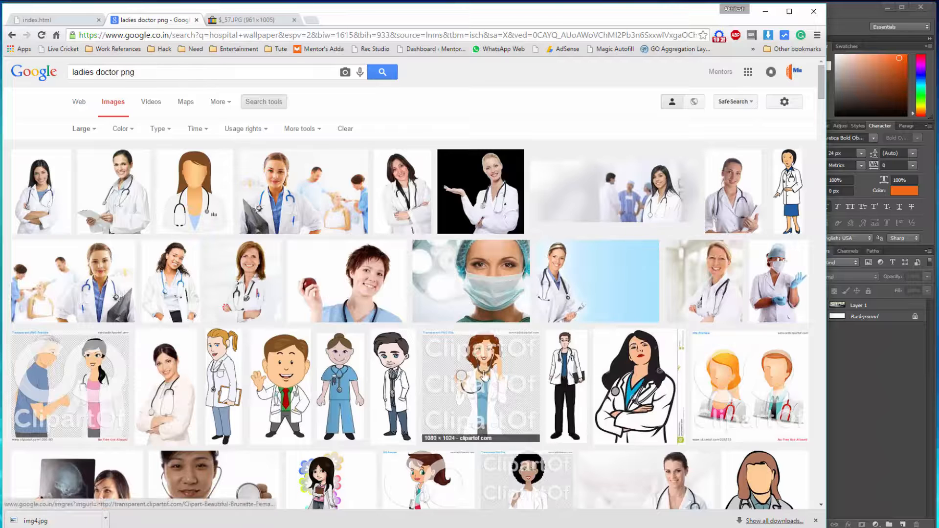
pyautogui.scroll(-1, 424, 377)
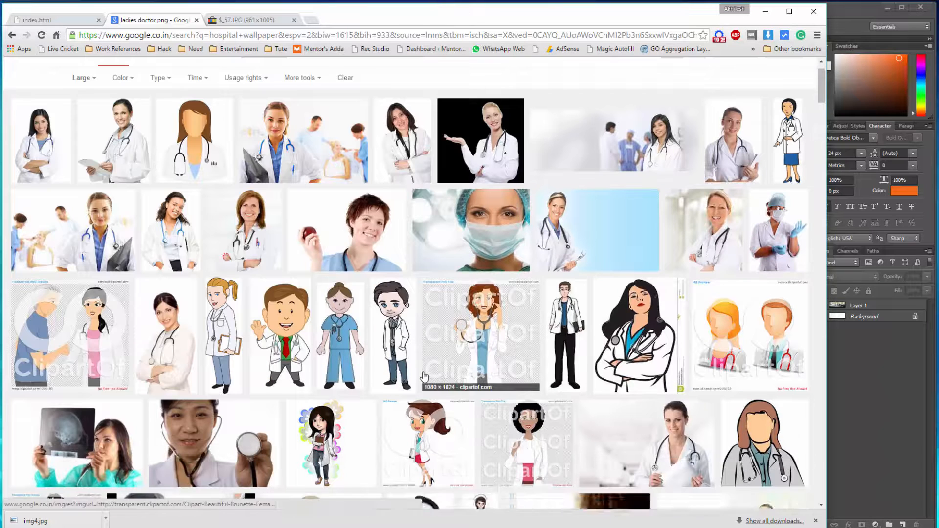
pyautogui.scroll(-2, 293, 321)
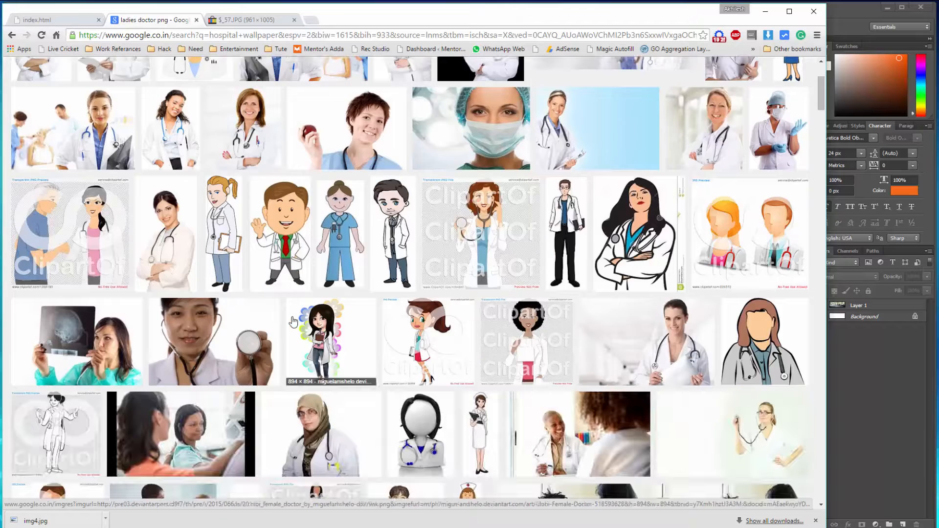
pyautogui.scroll(3, 293, 322)
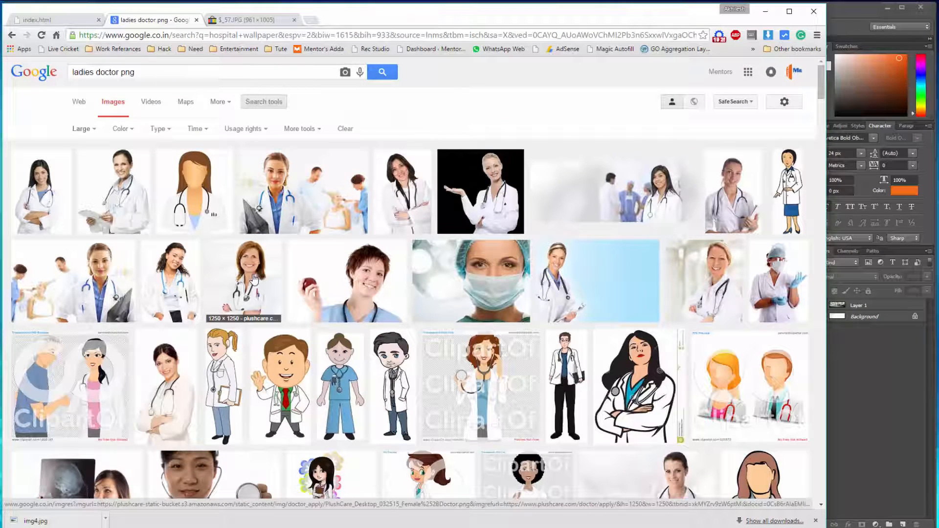
# Step: View the 1250 × 1250 plushcare.com doctor photo at full size, close it and return to the results
pyautogui.middleClick(254, 280)
pyautogui.click(321, 22)
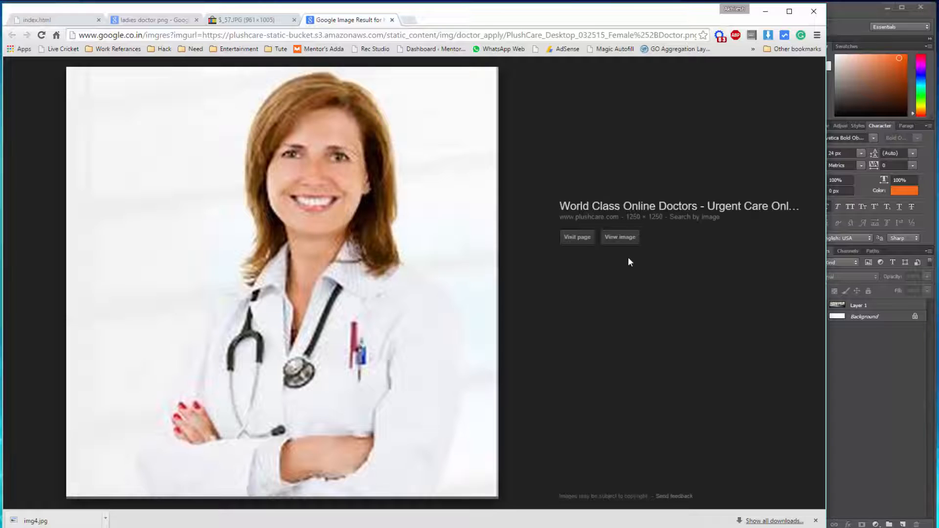
pyautogui.click(620, 238)
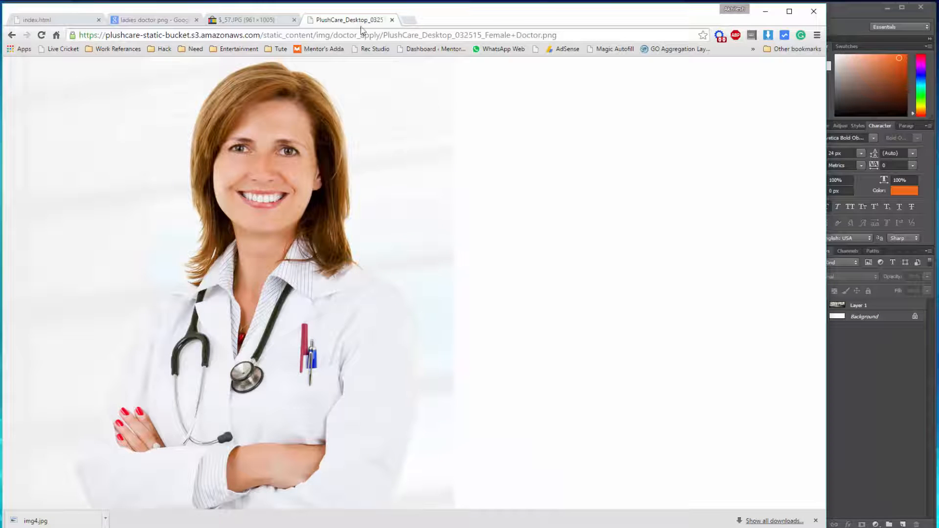
pyautogui.click(392, 20)
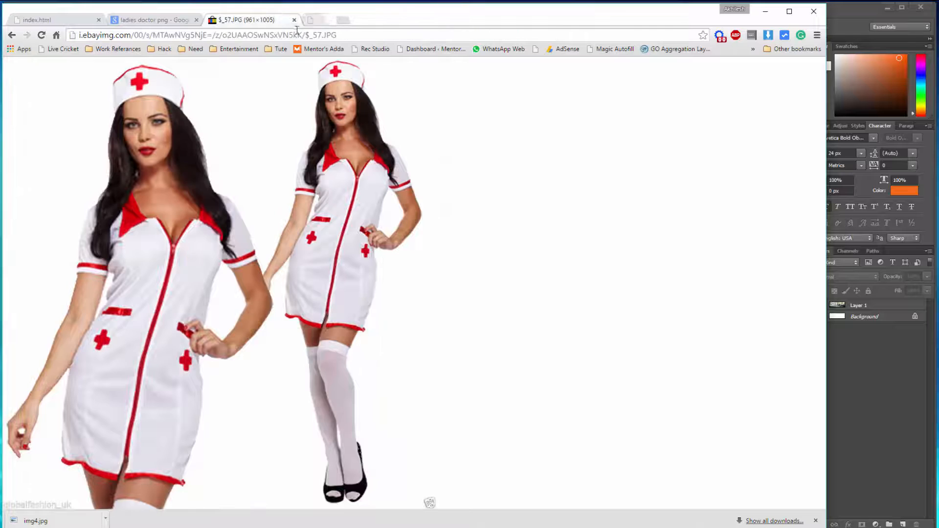
pyautogui.click(153, 21)
# Step: View the 1000 × 1417 photo of the curly-haired doctor with a blue stethoscope at full size and close it
pyautogui.scroll(-1, 161, 282)
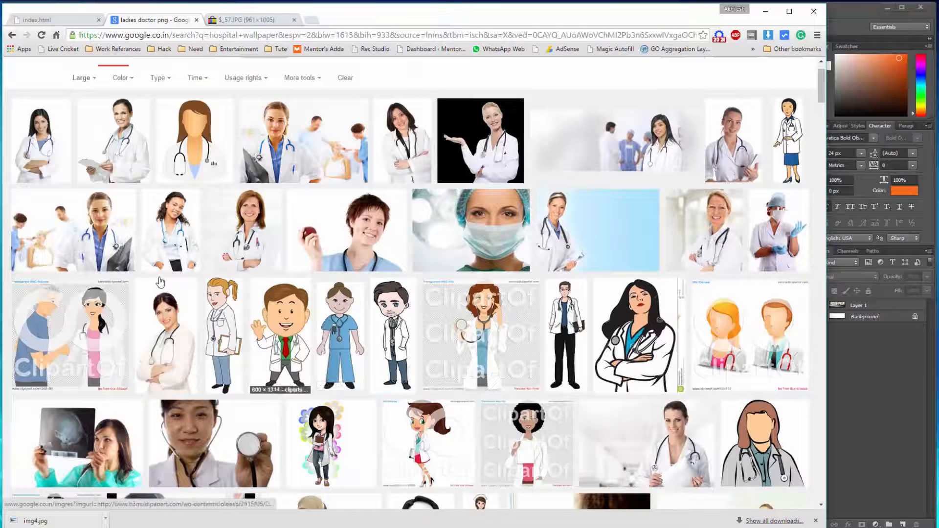
pyautogui.scroll(-1, 202, 293)
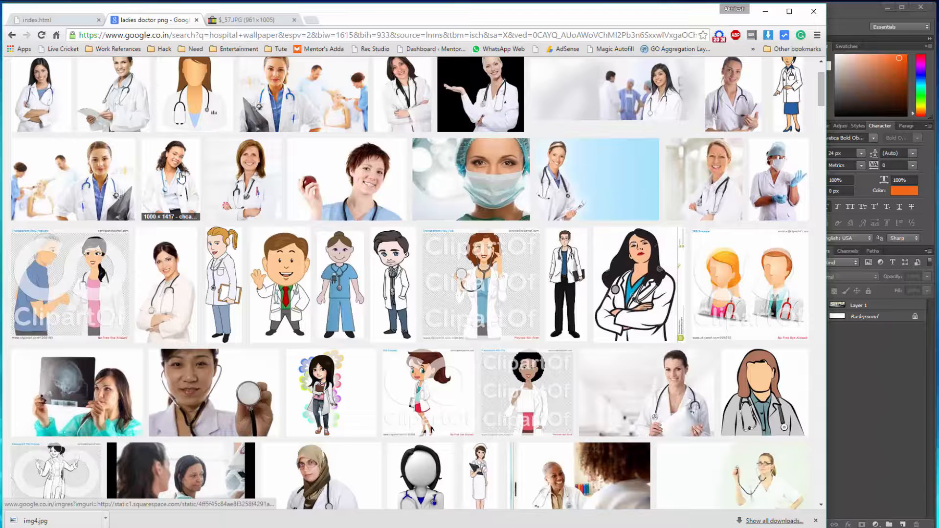
pyautogui.middleClick(181, 178)
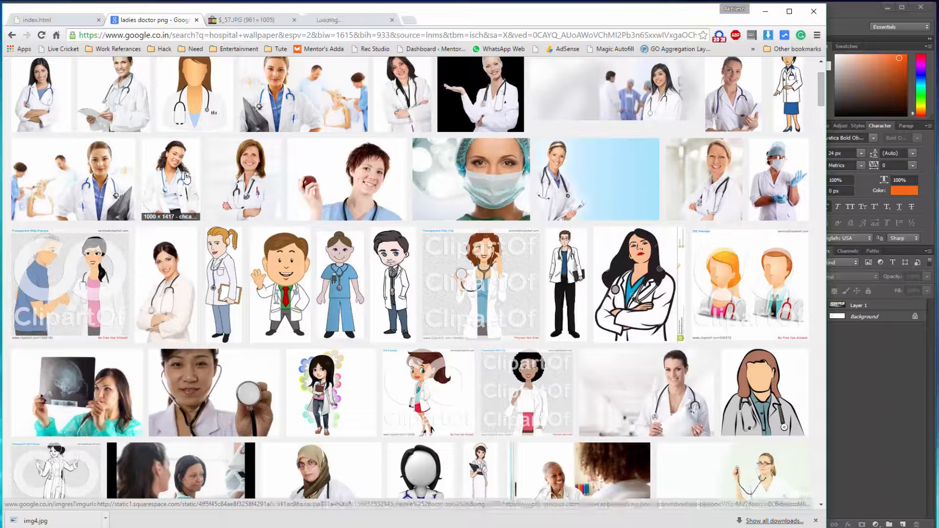
pyautogui.click(340, 21)
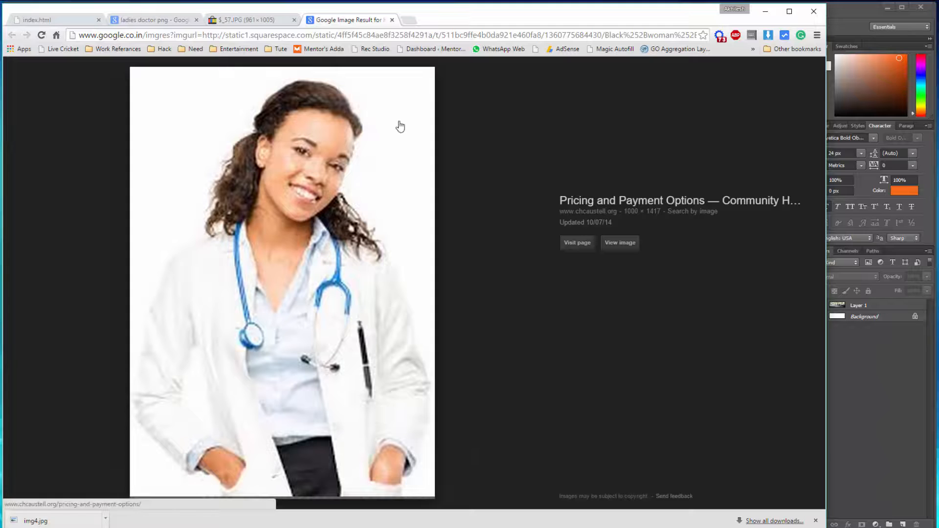
pyautogui.click(631, 244)
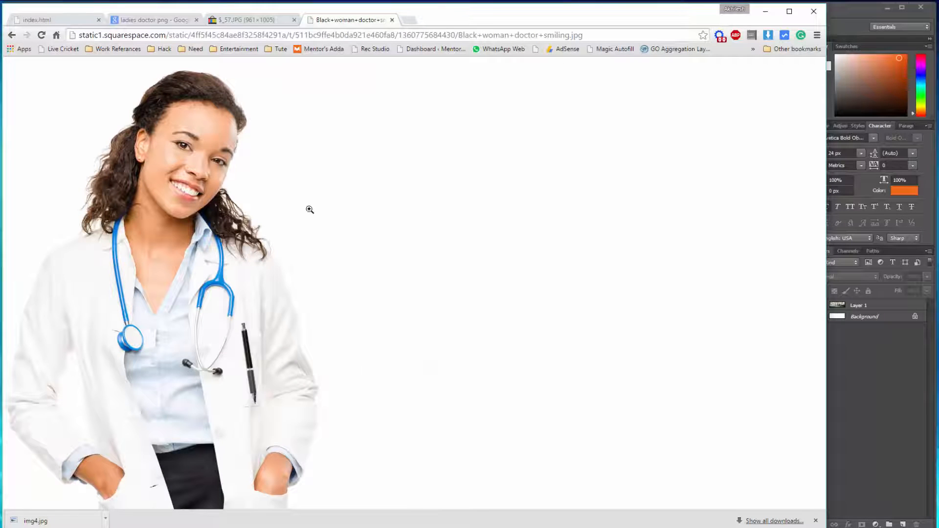
pyautogui.click(393, 20)
pyautogui.click(147, 20)
# Step: Find the blonde doctor with the outstretched palm further down the results and open the 1024 × 1024 image at full size
pyautogui.scroll(-1, 423, 289)
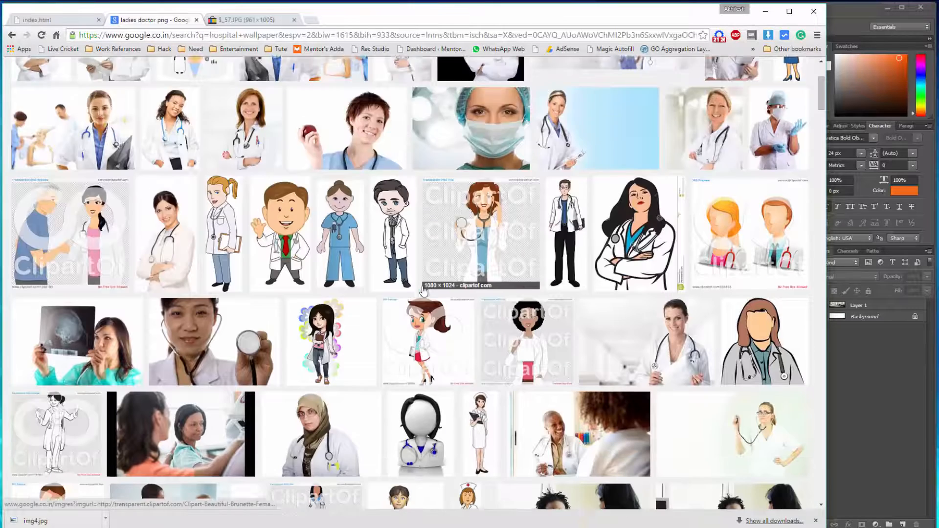
pyautogui.scroll(-3, 424, 290)
pyautogui.scroll(-3, 373, 273)
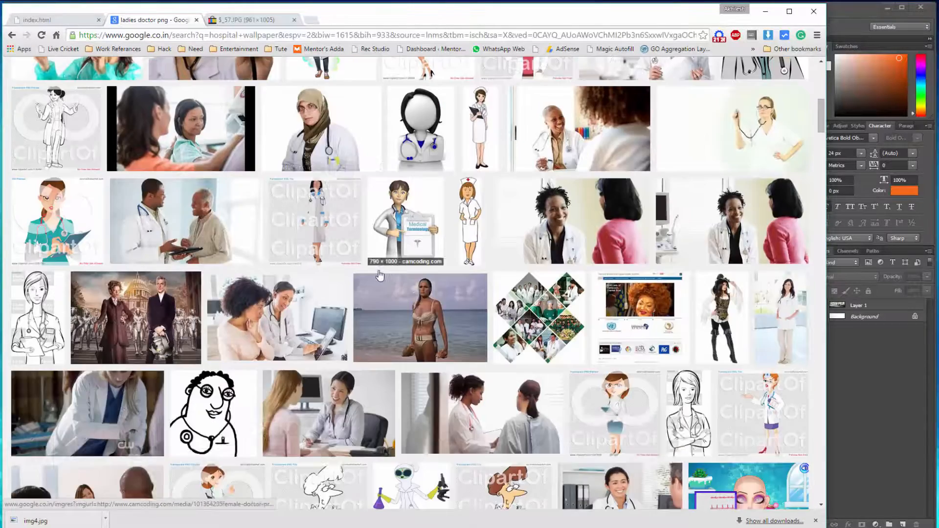
pyautogui.scroll(-5, 380, 272)
pyautogui.scroll(-6, 373, 296)
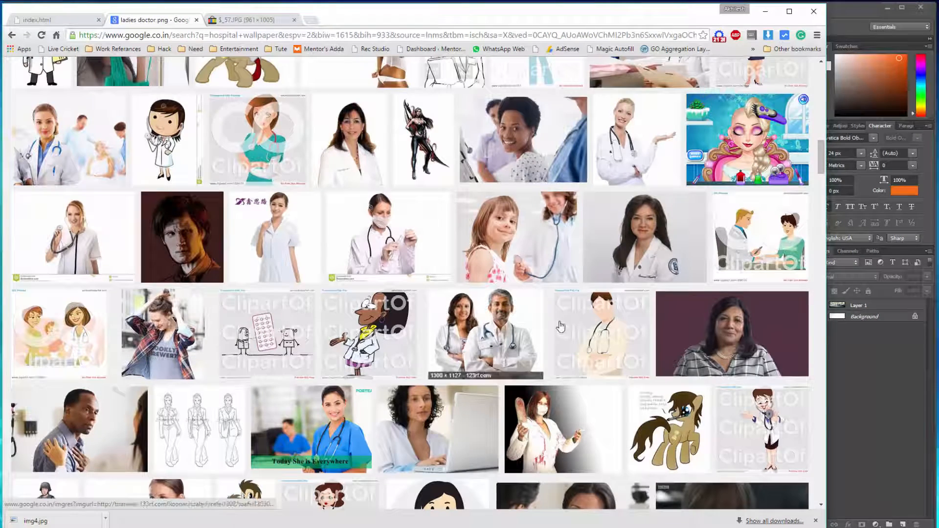
pyautogui.middleClick(631, 128)
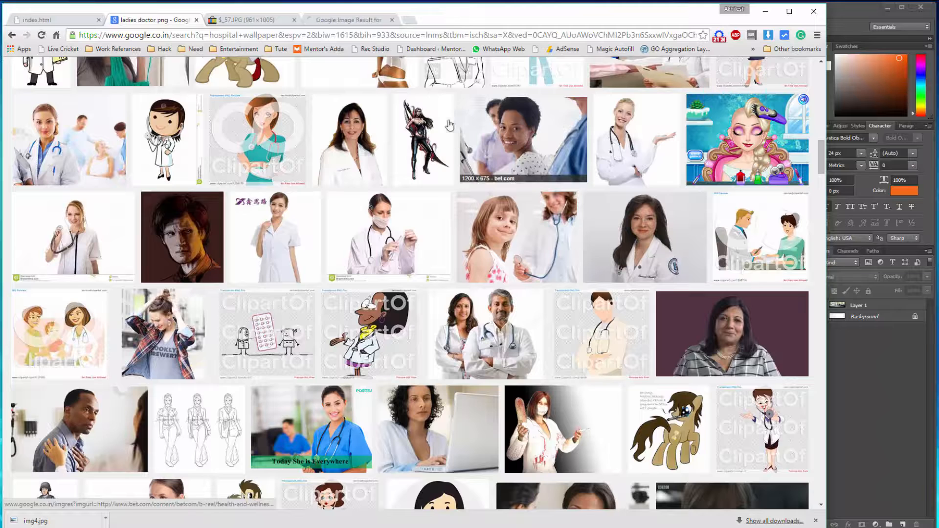
pyautogui.click(328, 25)
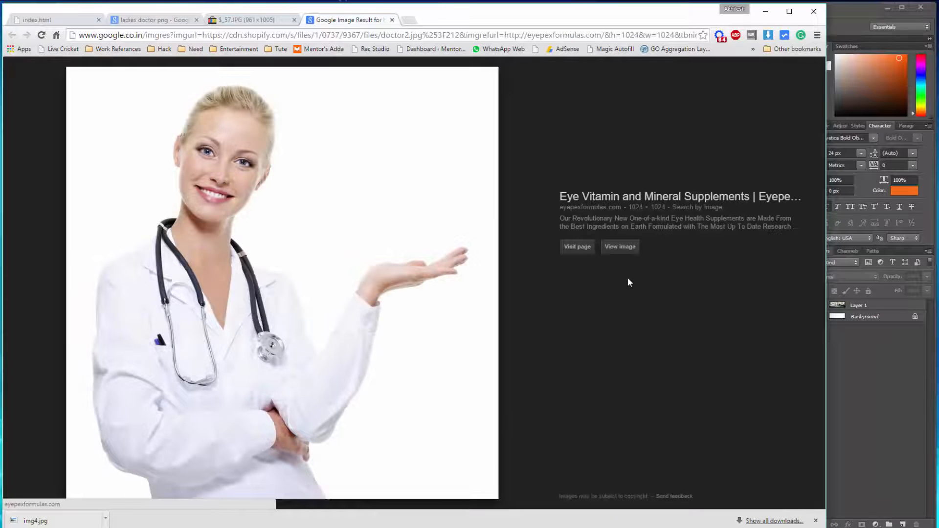
pyautogui.click(620, 247)
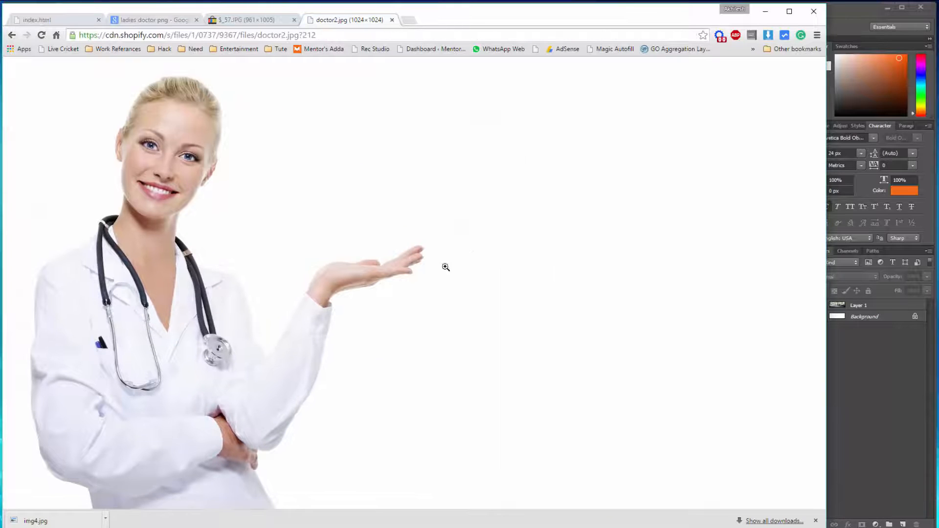
# Step: Save the blonde doctor photo to disk as the JPEG image doctor2
pyautogui.rightClick(164, 145)
pyautogui.click(194, 151)
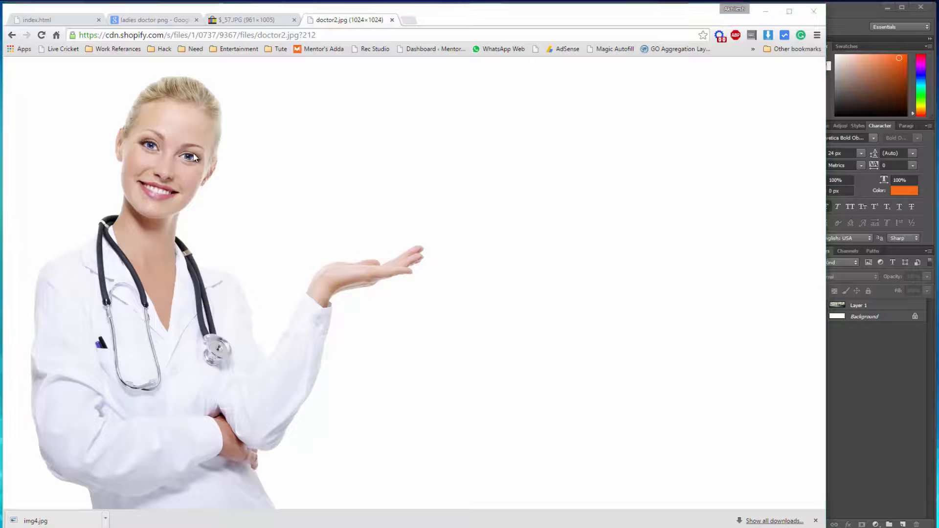
pyautogui.click(743, 514)
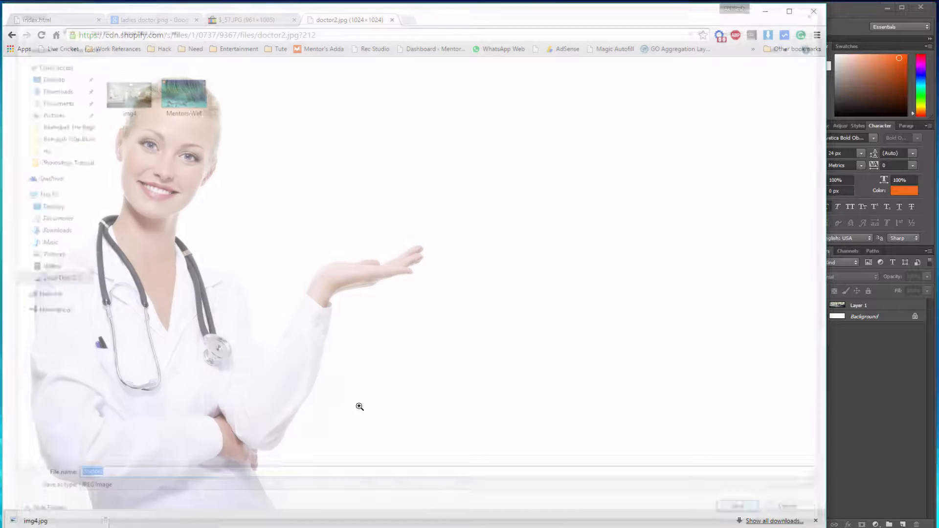
# Step: Place the downloaded doctor2 image in the Photoshop banner and move it to the banner's left end
pyautogui.moveTo(28, 523); pyautogui.dragTo(459, 229)
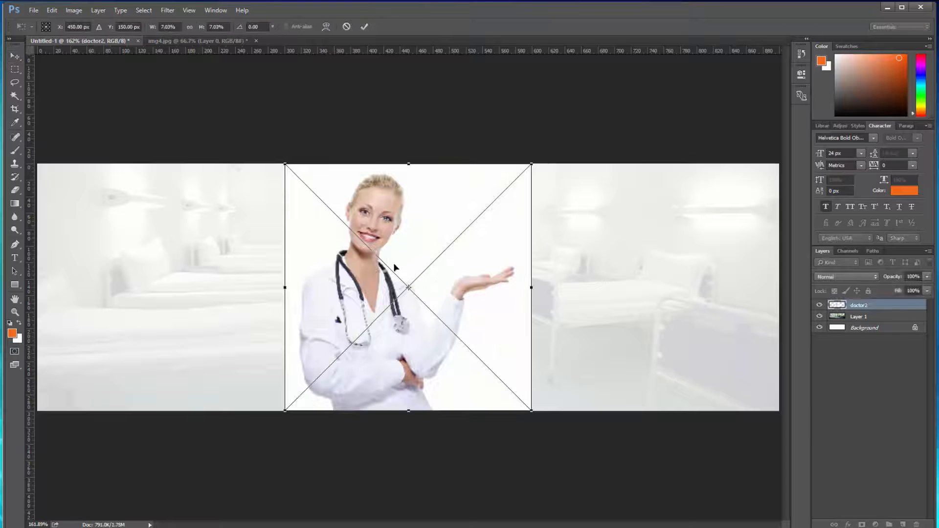
pyautogui.press('Return')
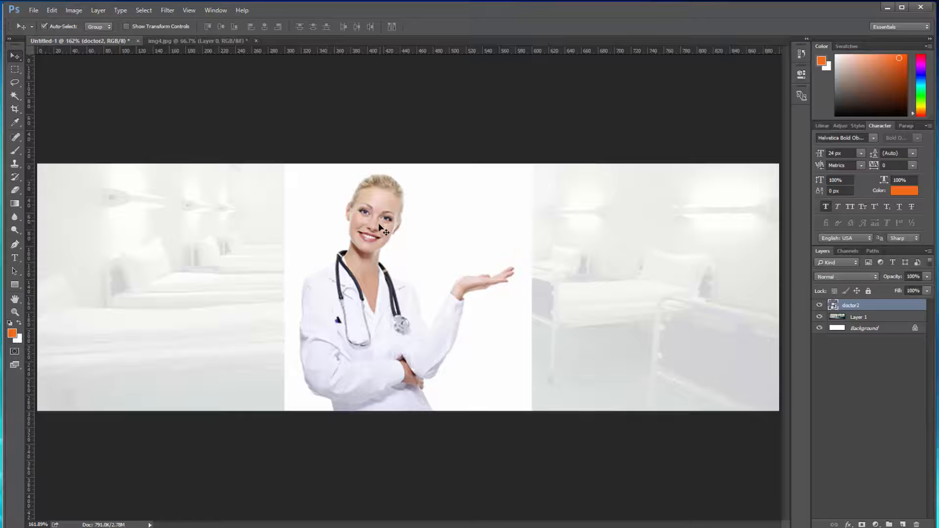
pyautogui.moveTo(372, 239); pyautogui.dragTo(123, 244)
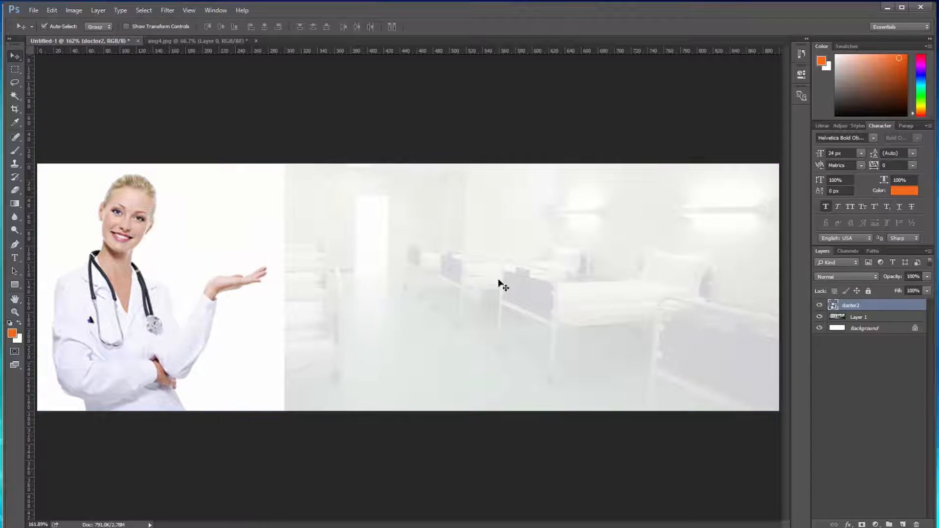
# Step: Try to select the white background around the doctor with the Magic Wand while the layer is a smart object
pyautogui.rightClick(853, 313)
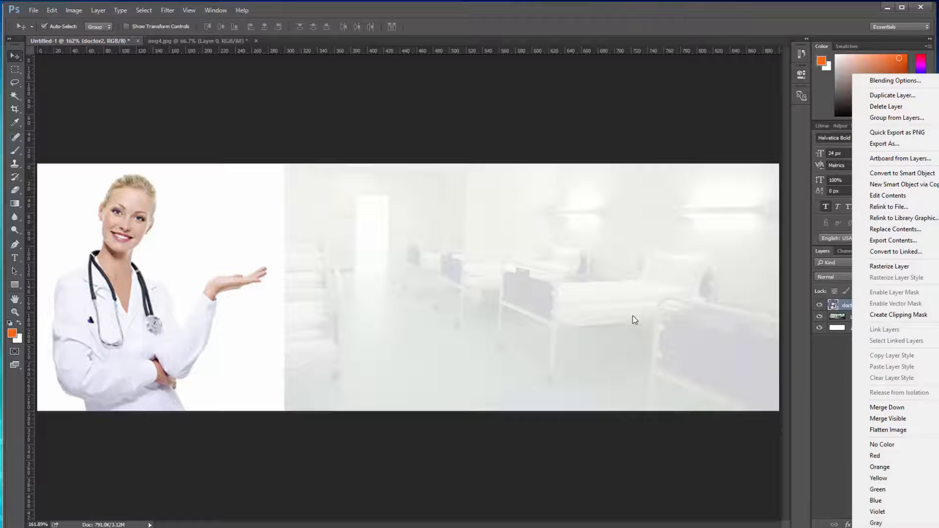
pyautogui.click(602, 318)
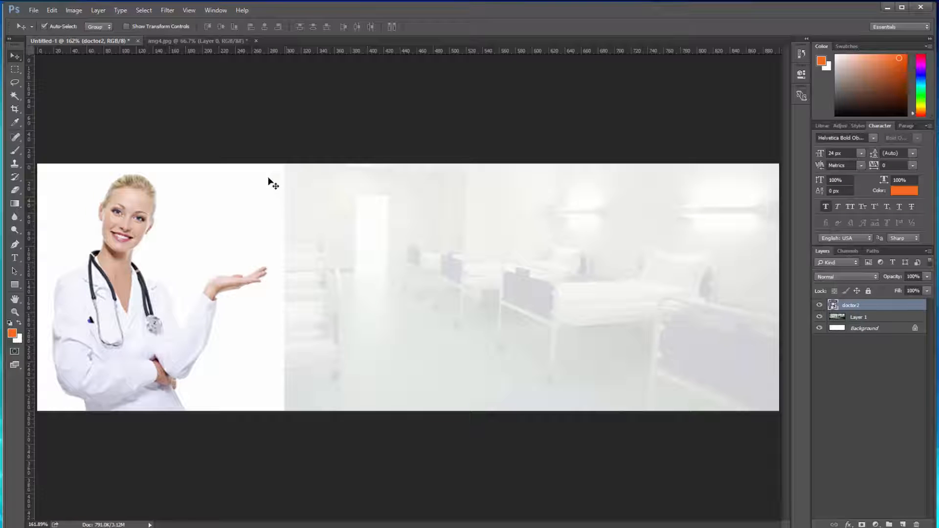
pyautogui.click(15, 95)
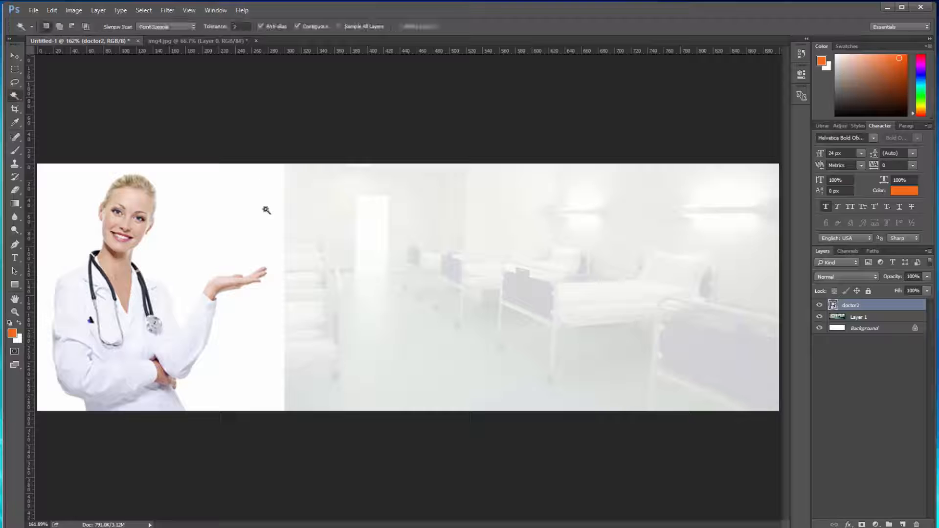
pyautogui.click(239, 211)
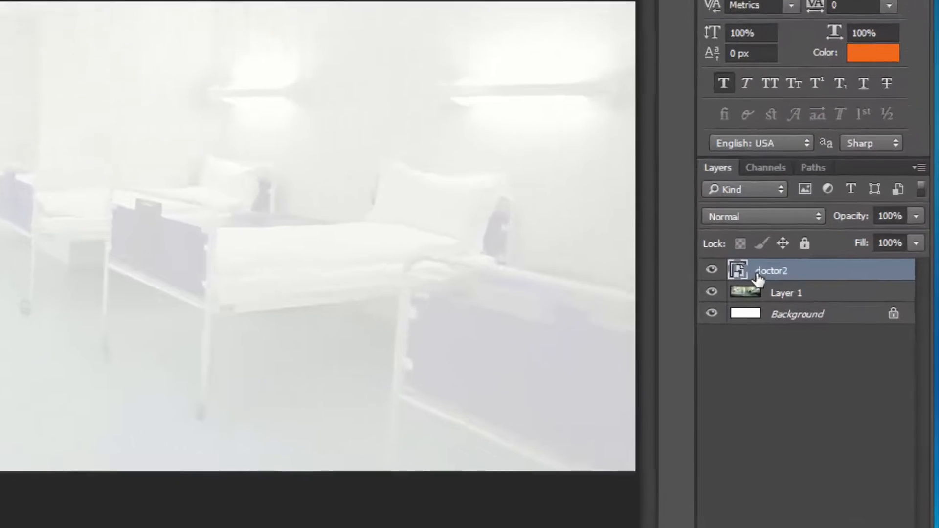
# Step: Rasterize the doctor2 layer and select the white background around the doctor with the Magic Wand
pyautogui.rightClick(763, 273)
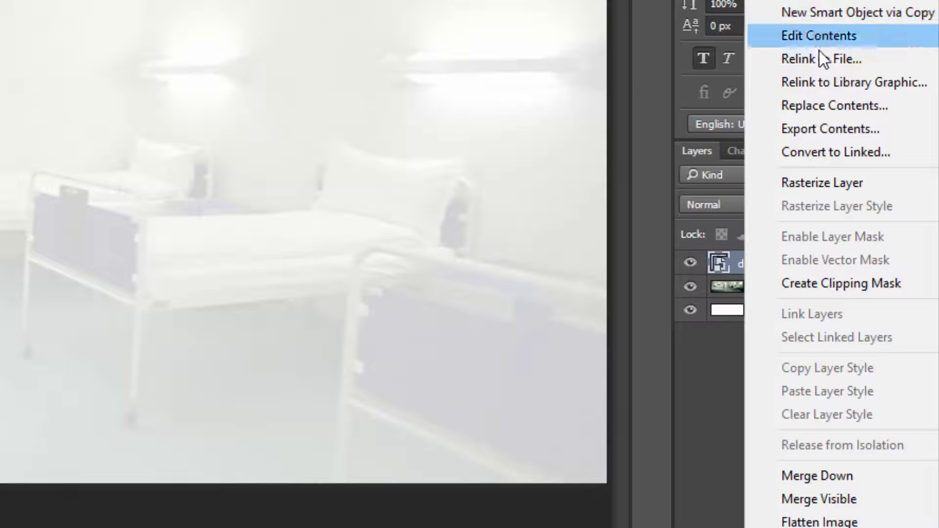
pyautogui.click(820, 185)
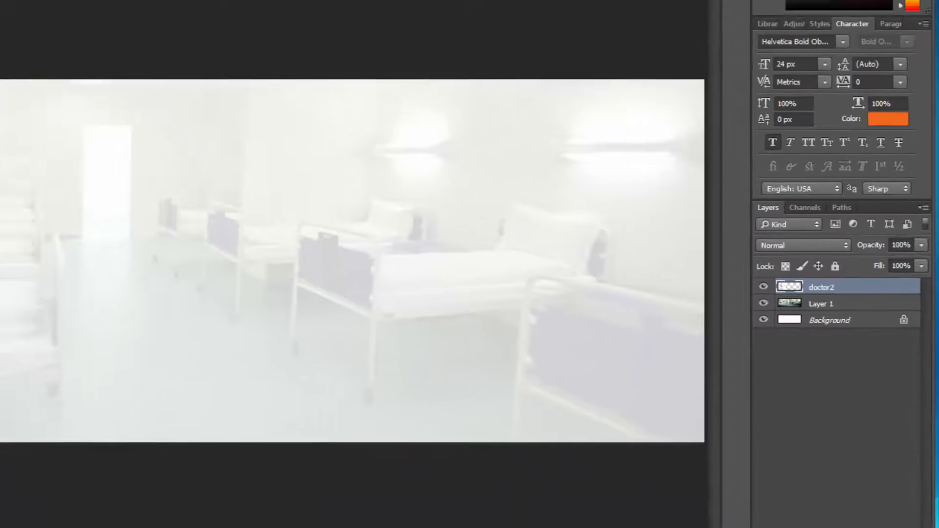
pyautogui.click(241, 230)
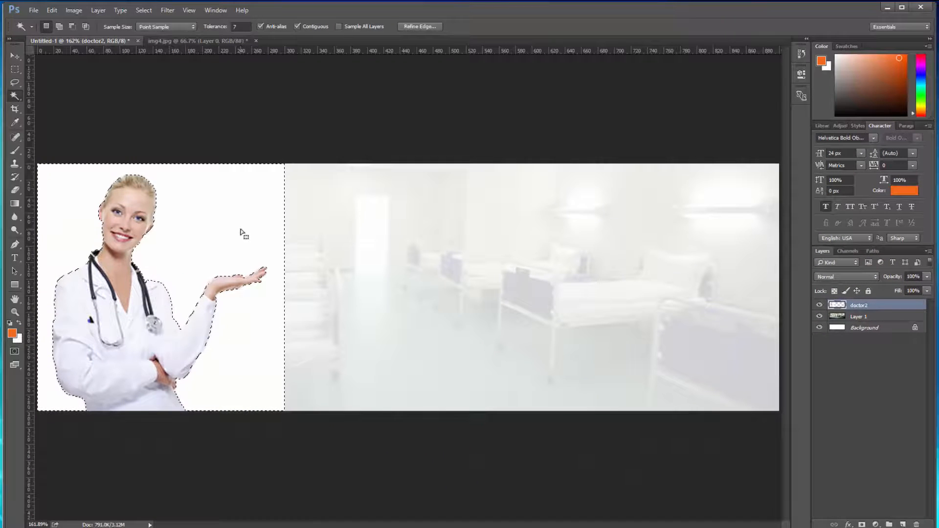
# Step: Delete the selected white background around the blonde doctor and clear the selection
pyautogui.press('Delete')
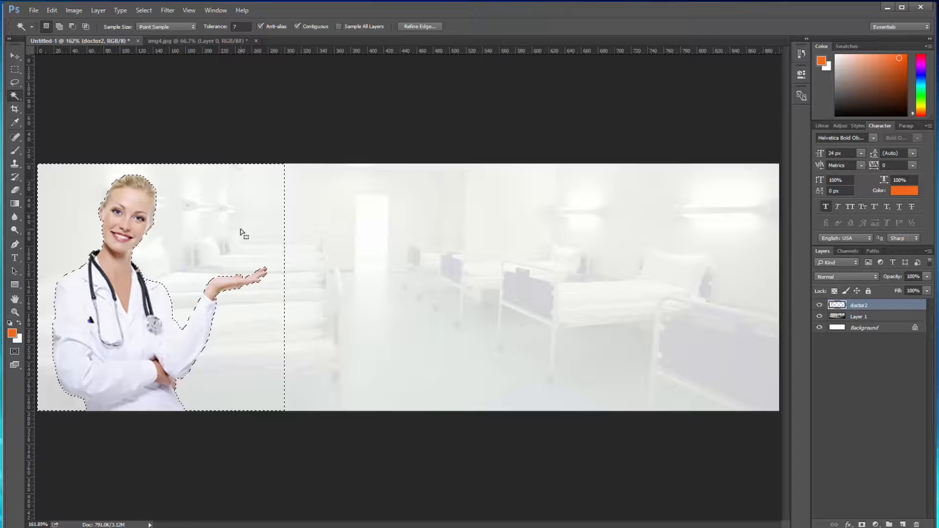
pyautogui.hotkey('ctrl', 'd')
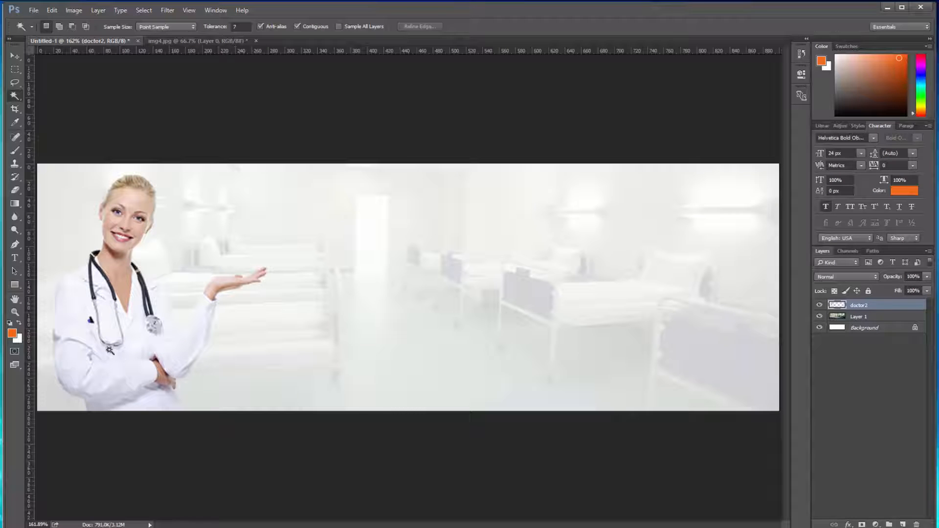
pyautogui.click(12, 58)
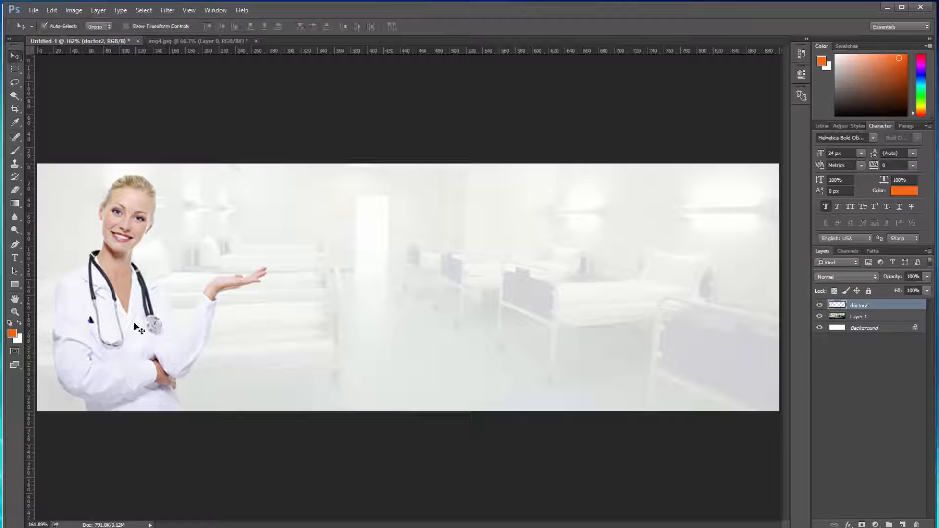
# Step: Switch to the browser, close the doctor2 image and save the nurse photo to disk as the JPEG image $_57
pyautogui.hotkey('alt', 'Tab')
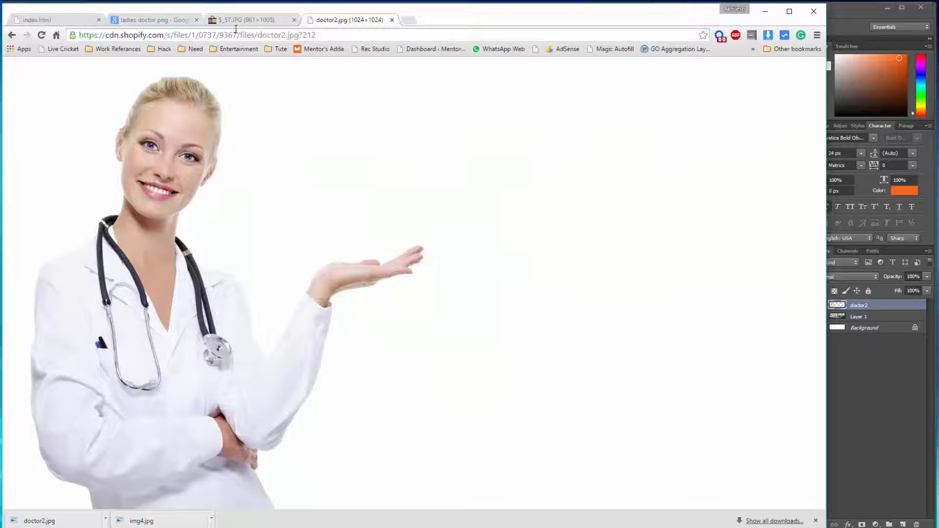
pyautogui.click(392, 20)
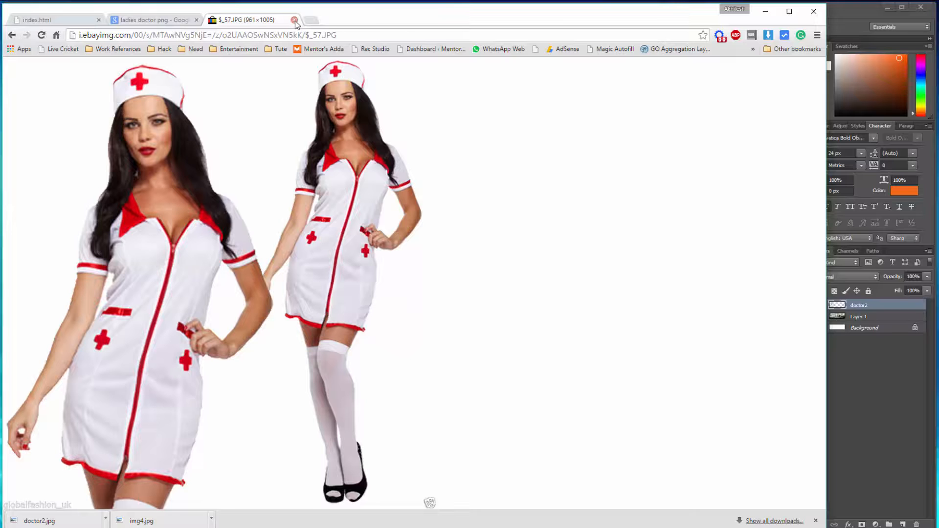
pyautogui.rightClick(173, 189)
pyautogui.click(205, 192)
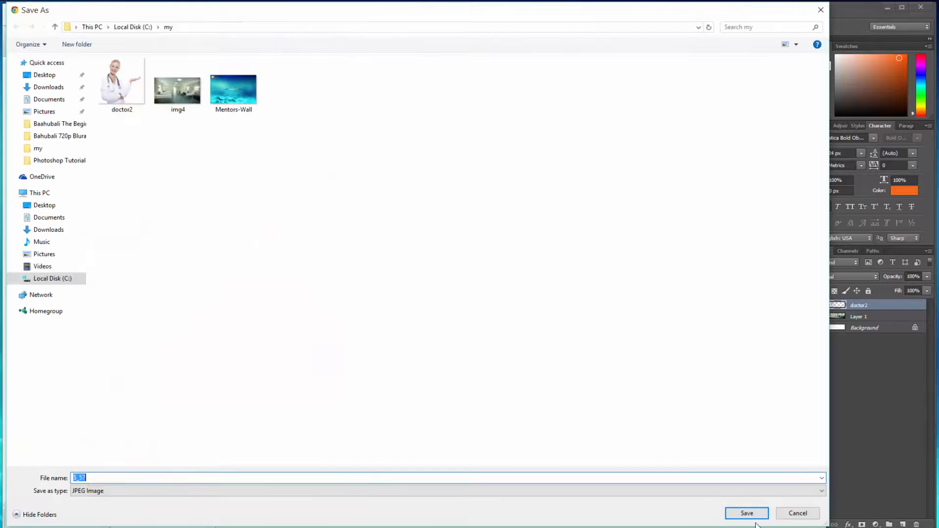
pyautogui.click(753, 513)
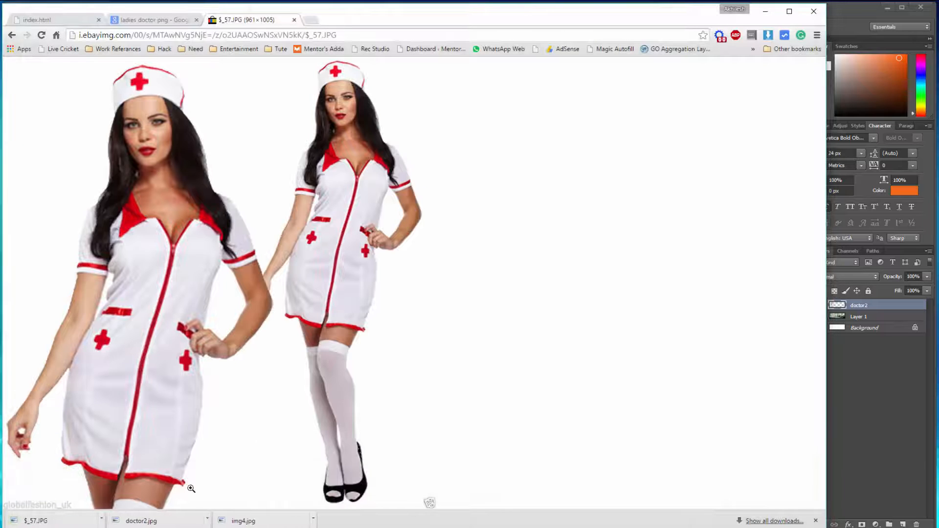
# Step: Place the downloaded $_57 nurse image in the Photoshop banner and align it with the banner's right end
pyautogui.moveTo(29, 520); pyautogui.dragTo(440, 303)
pyautogui.moveTo(497, 287); pyautogui.dragTo(715, 289)
pyautogui.press('Return')
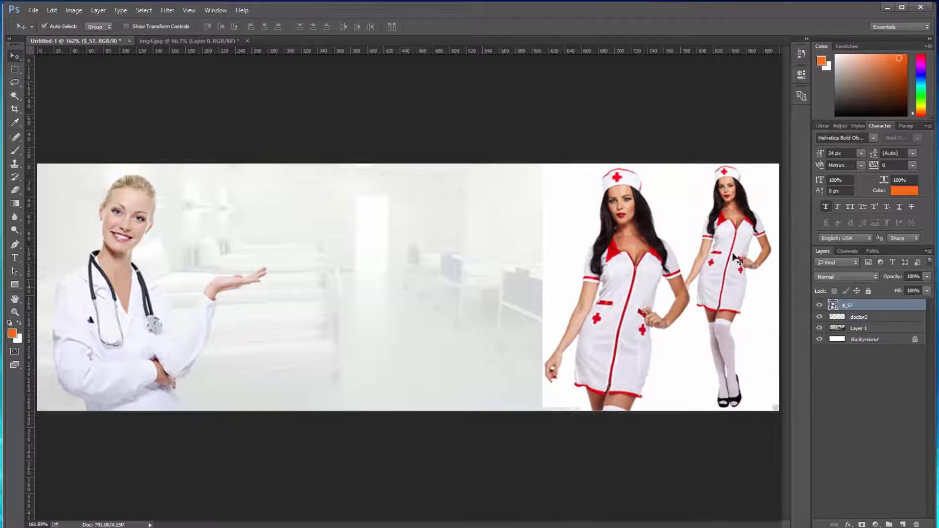
pyautogui.moveTo(668, 265)
pyautogui.mouseDown()
pyautogui.moveTo(560, 259)
pyautogui.moveTo(709, 266)
pyautogui.moveTo(665, 262)
pyautogui.mouseUp()
# Step: Select the white background around the nurses with the Magic Wand, rasterize the $_57 layer, delete the background and deselect
pyautogui.press('w')
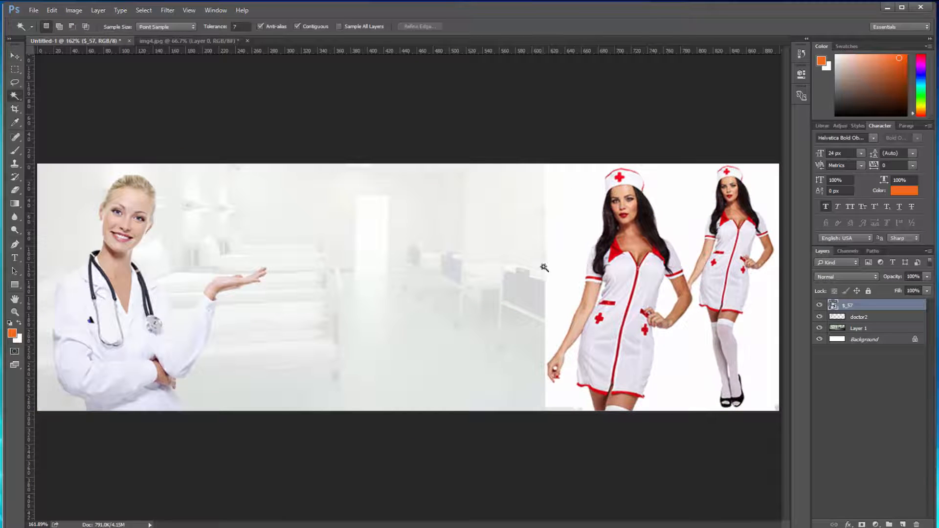
pyautogui.click(578, 207)
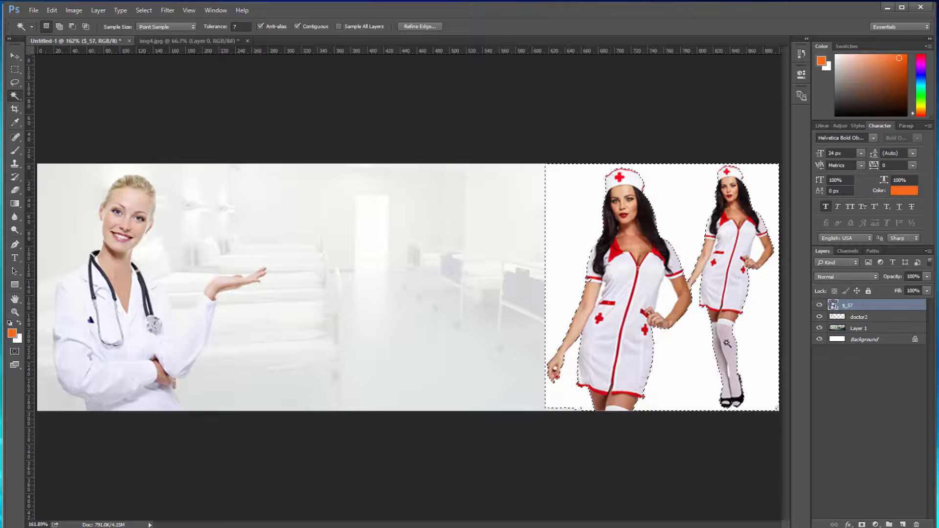
pyautogui.rightClick(856, 304)
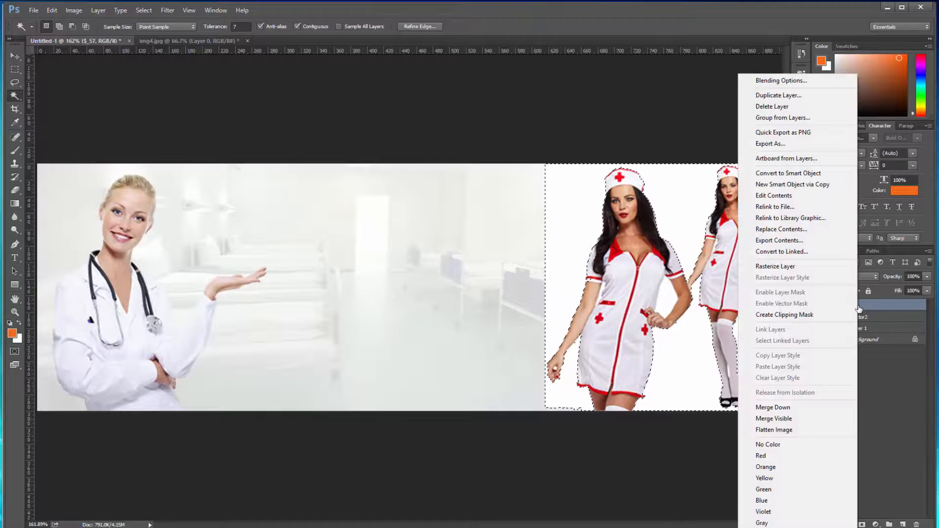
pyautogui.click(777, 266)
pyautogui.press('Delete')
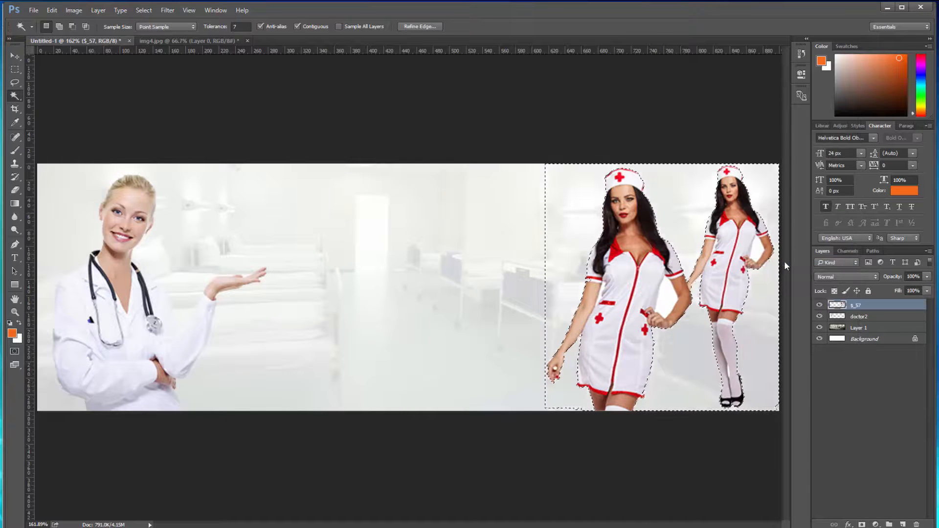
pyautogui.hotkey('ctrl', 'd')
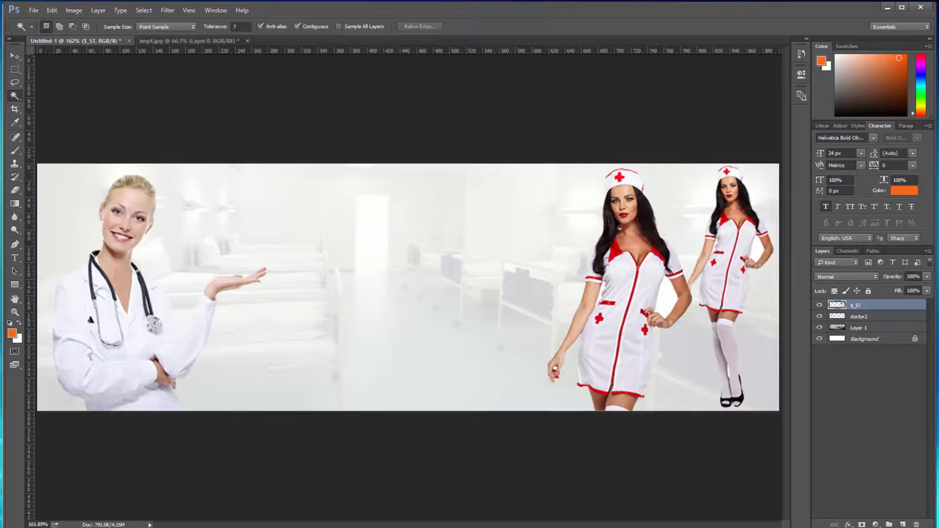
# Step: Move the nurse cut-out to the middle of the banner and reduce the $_57 layer's opacity to 7%
pyautogui.click(18, 57)
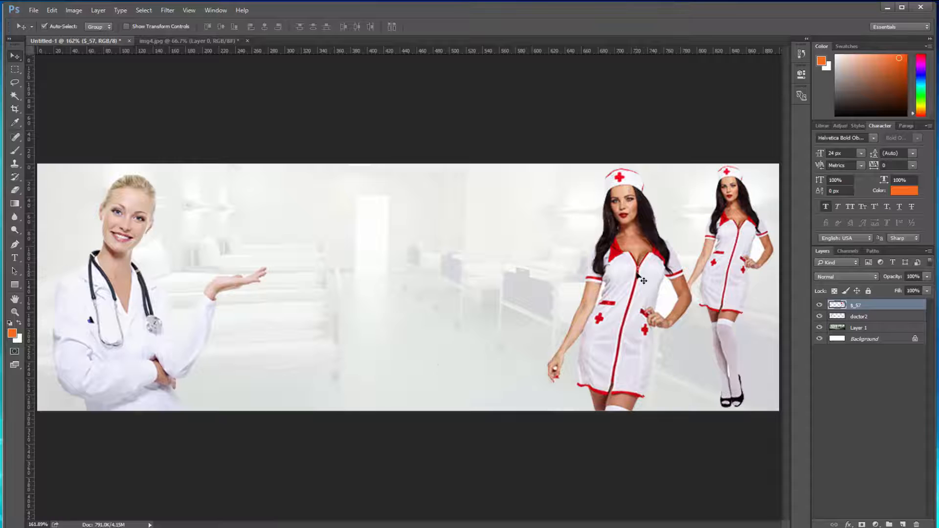
pyautogui.moveTo(643, 280); pyautogui.dragTo(432, 279)
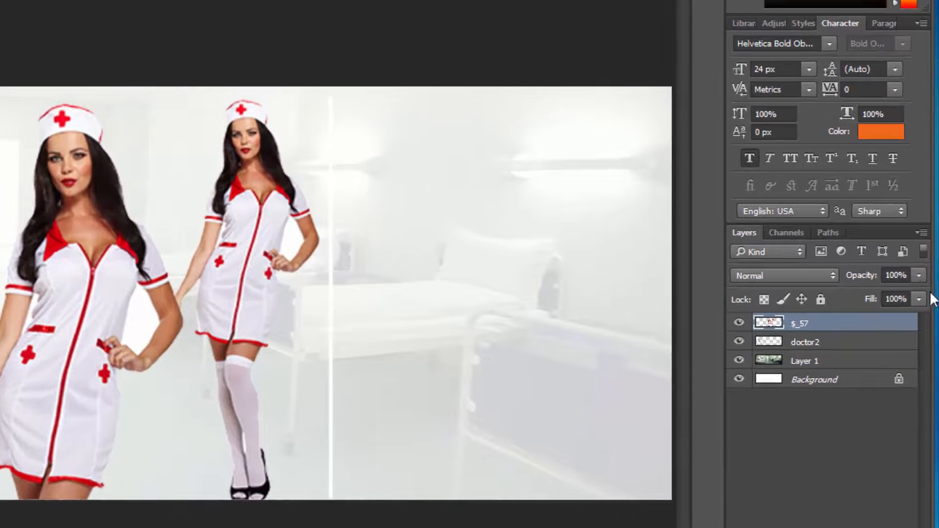
pyautogui.click(919, 277)
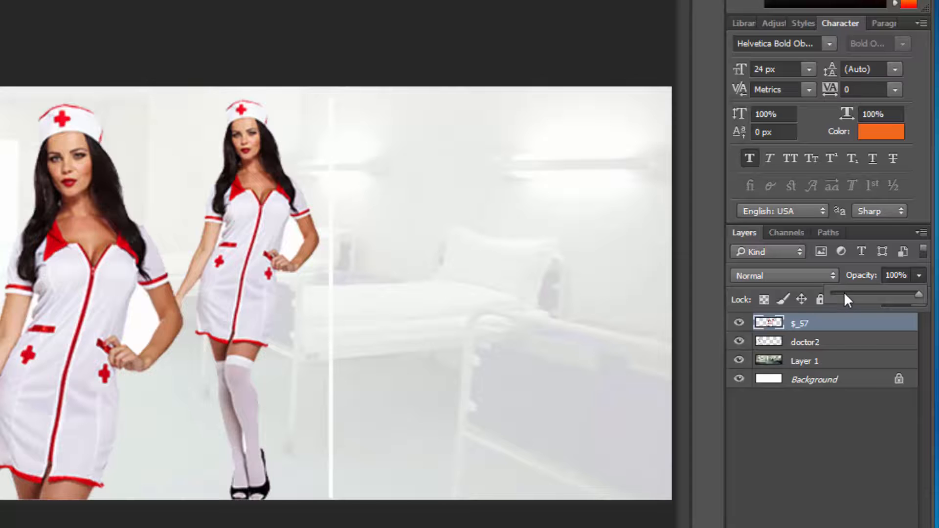
pyautogui.moveTo(844, 292)
pyautogui.mouseDown()
pyautogui.moveTo(861, 303)
pyautogui.moveTo(838, 299)
pyautogui.mouseUp()
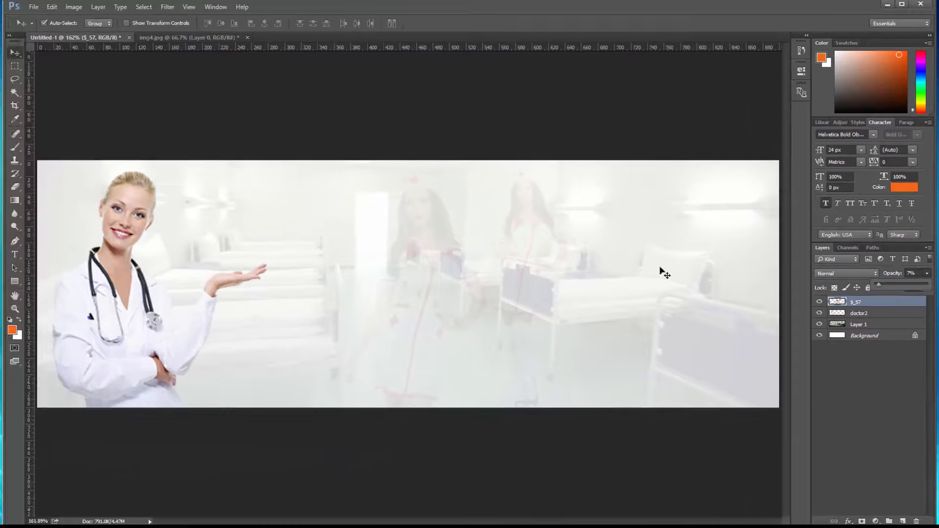
# Step: Switch to the browser, close the nurse photo, search Google Images for medical symbol and look through the results
pyautogui.hotkey('alt', 'Tab')
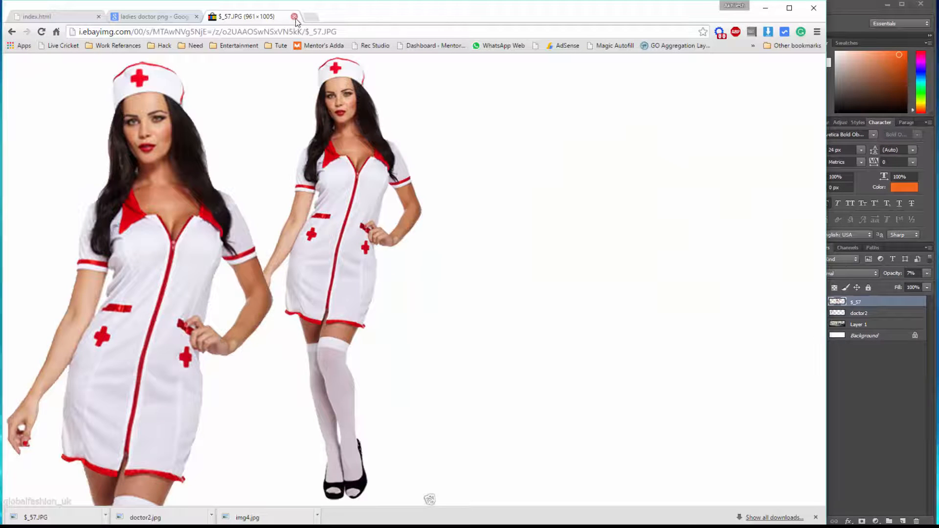
pyautogui.click(294, 16)
pyautogui.scroll(10, 188, 217)
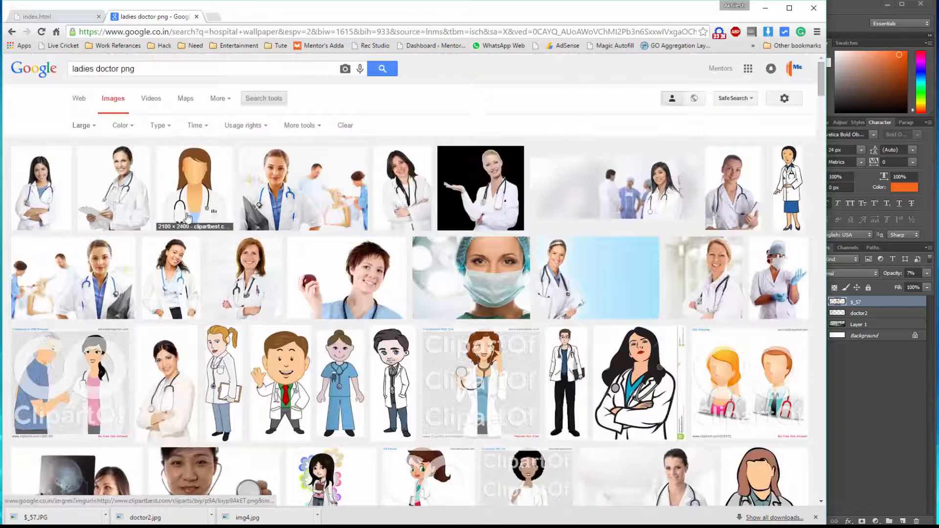
pyautogui.moveTo(154, 70); pyautogui.dragTo(1, 97)
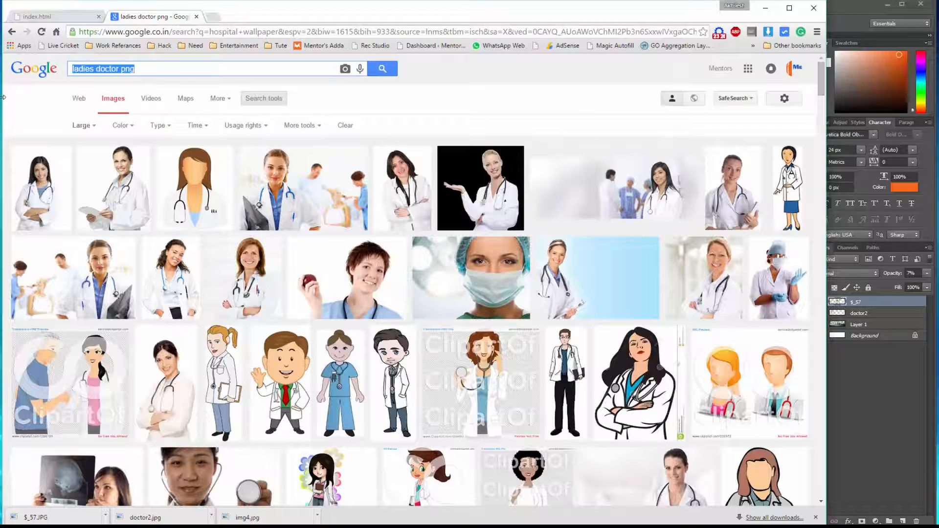
pyautogui.write('me')
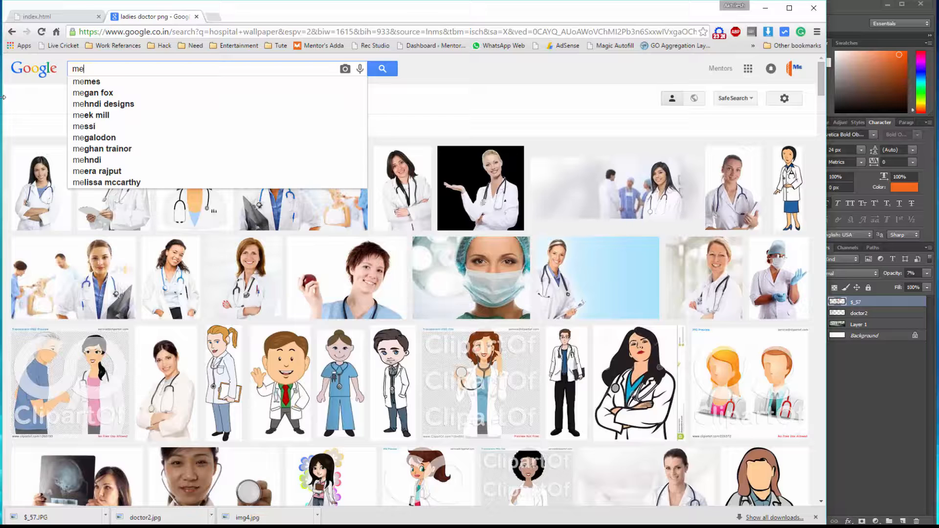
pyautogui.write('dical')
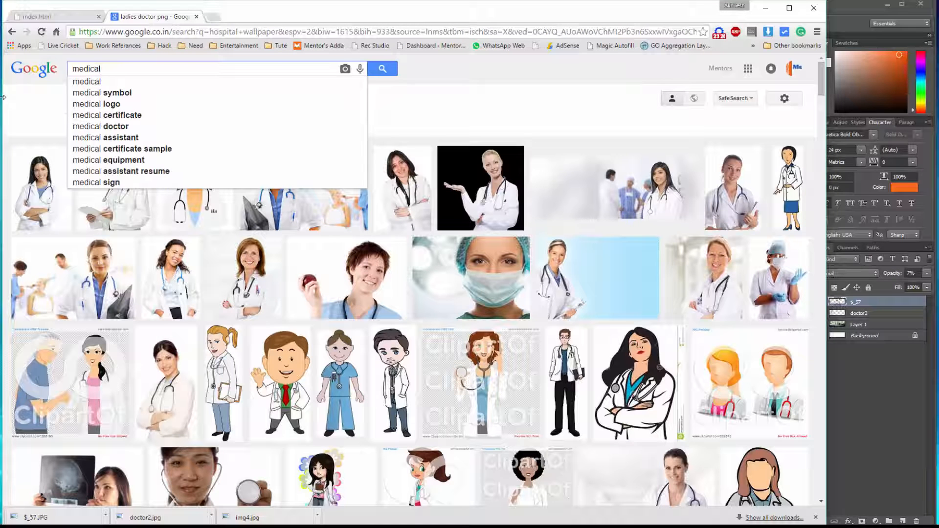
pyautogui.press('Down')
pyautogui.press('Down')
pyautogui.press('Return')
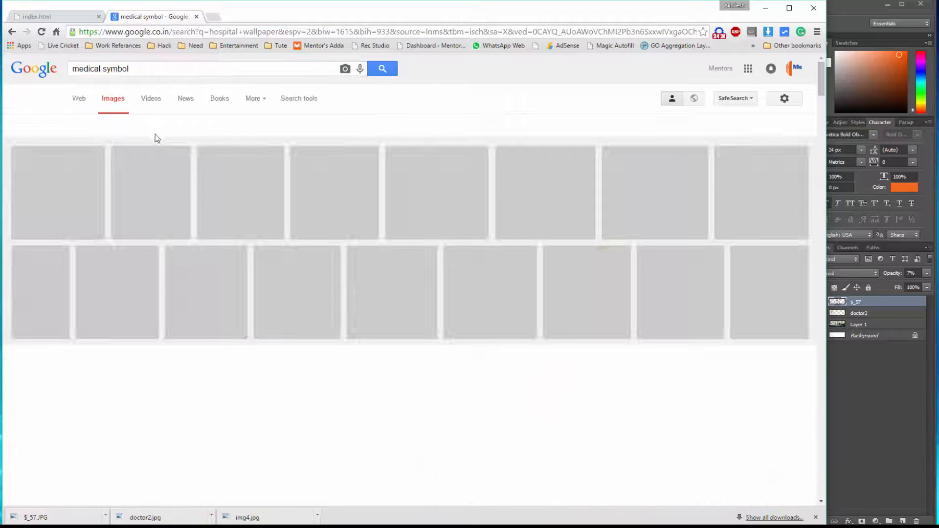
pyautogui.scroll(-5, 516, 327)
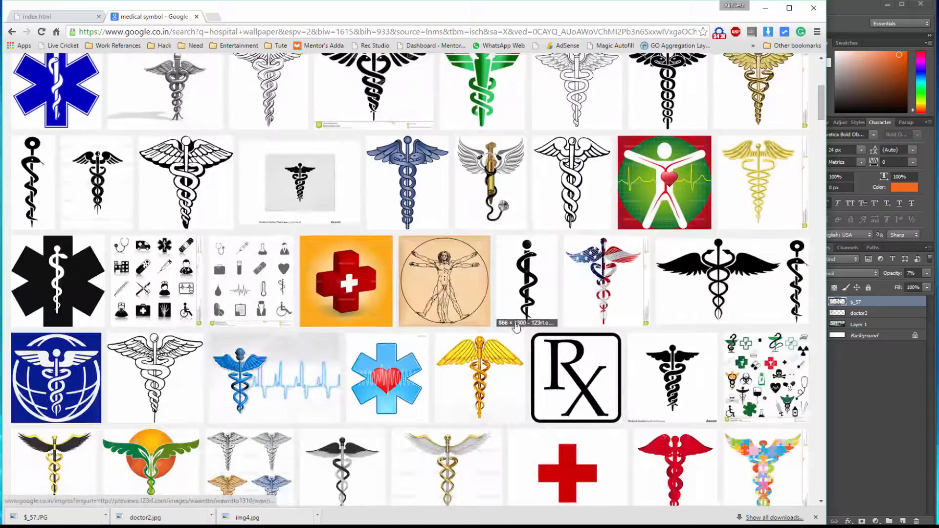
pyautogui.scroll(-4, 516, 327)
pyautogui.scroll(10, 377, 329)
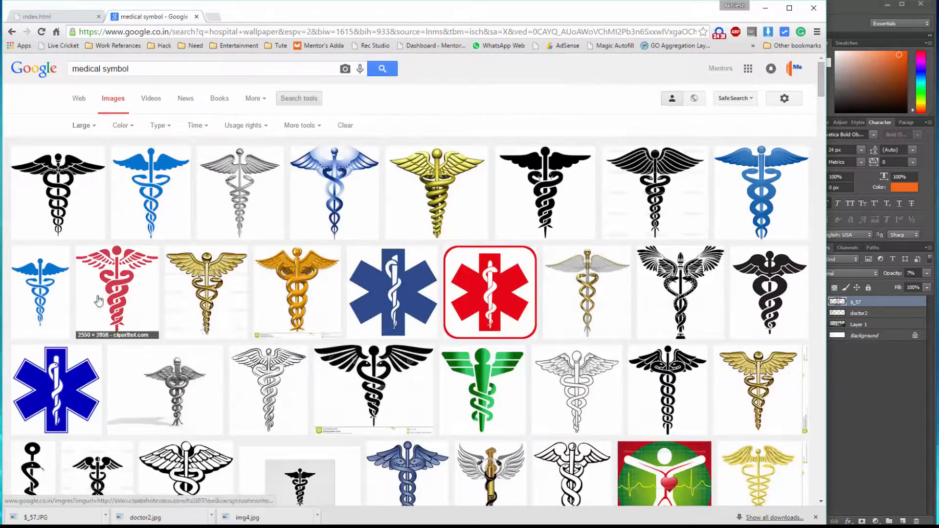
# Step: Search Google Images for medical logo and refine the search to medical logo png
pyautogui.doubleClick(114, 69)
pyautogui.press('BackSpace')
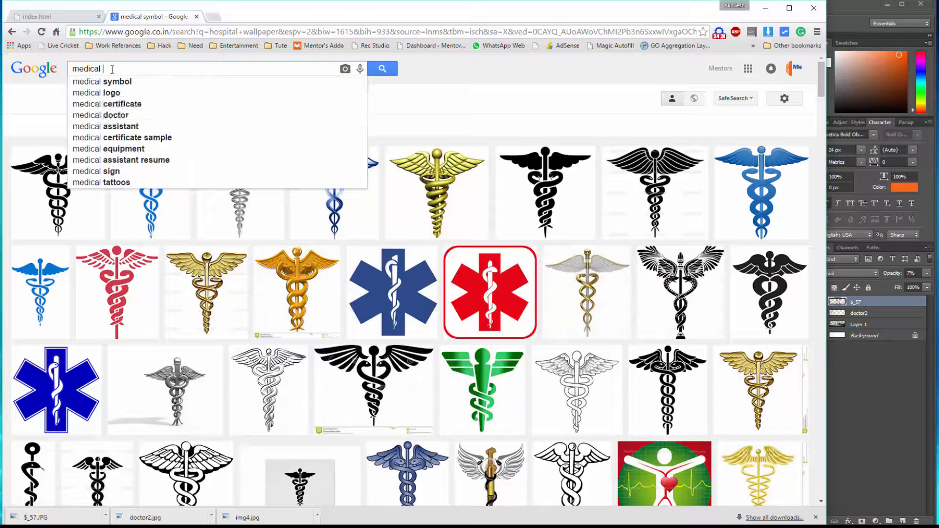
pyautogui.write('logo')
pyautogui.press('Return')
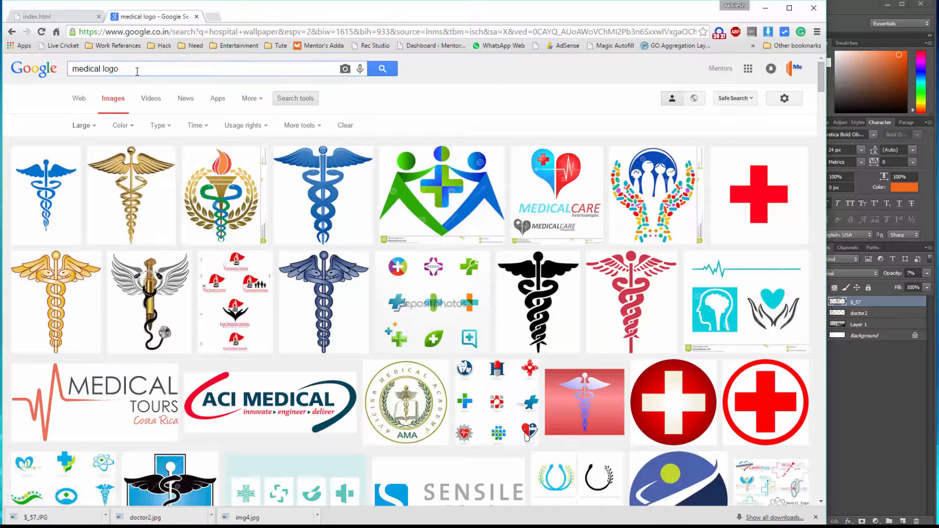
pyautogui.write('png')
pyautogui.press('Return')
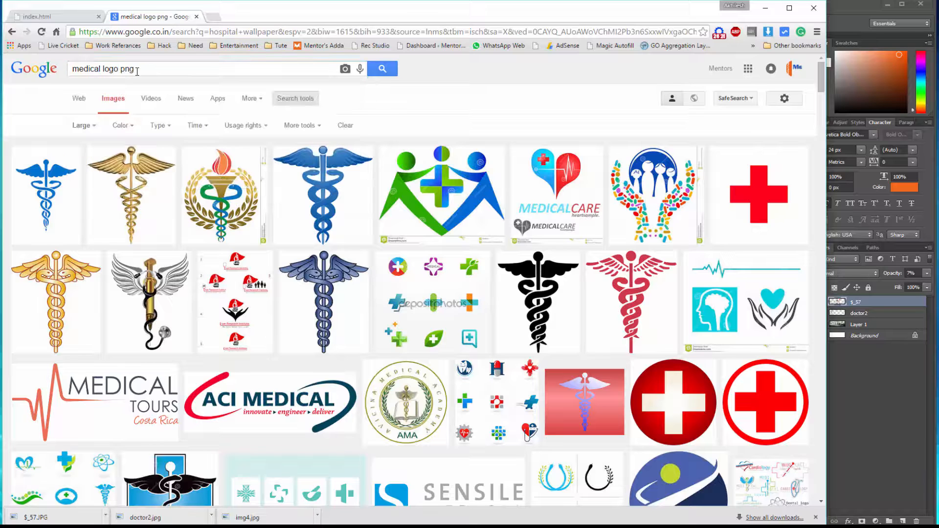
# Step: Open the circled red cross logo at full size and save it to disk as the PNG image Ambulance_Logo-Red1
pyautogui.scroll(-2, 366, 357)
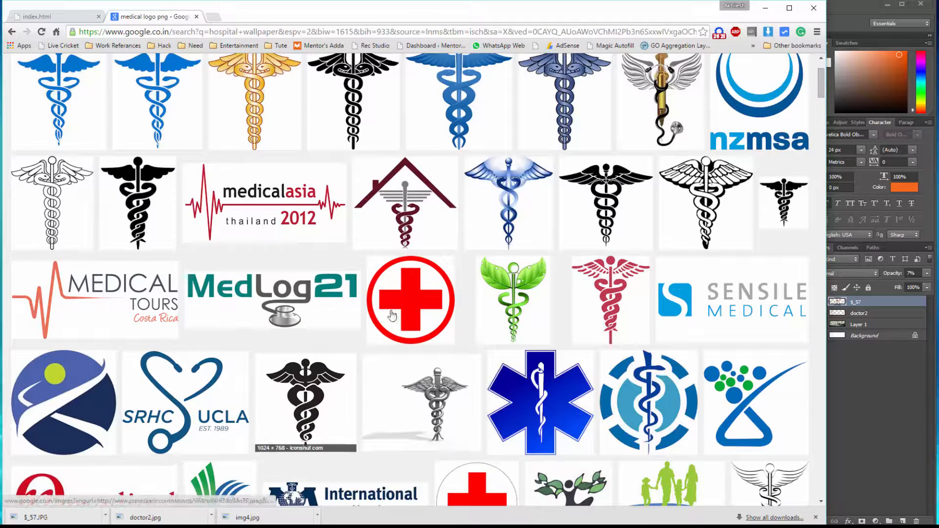
pyautogui.click(427, 299)
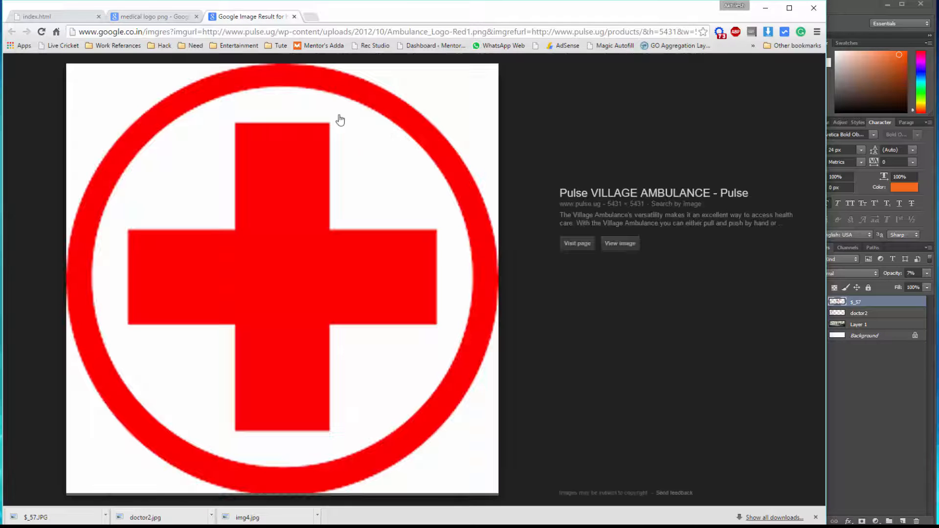
pyautogui.click(620, 243)
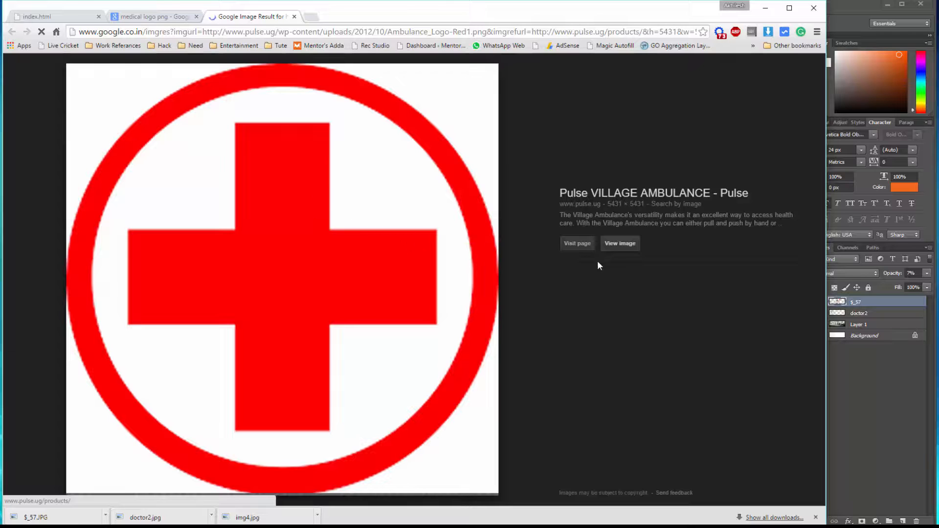
pyautogui.click(621, 243)
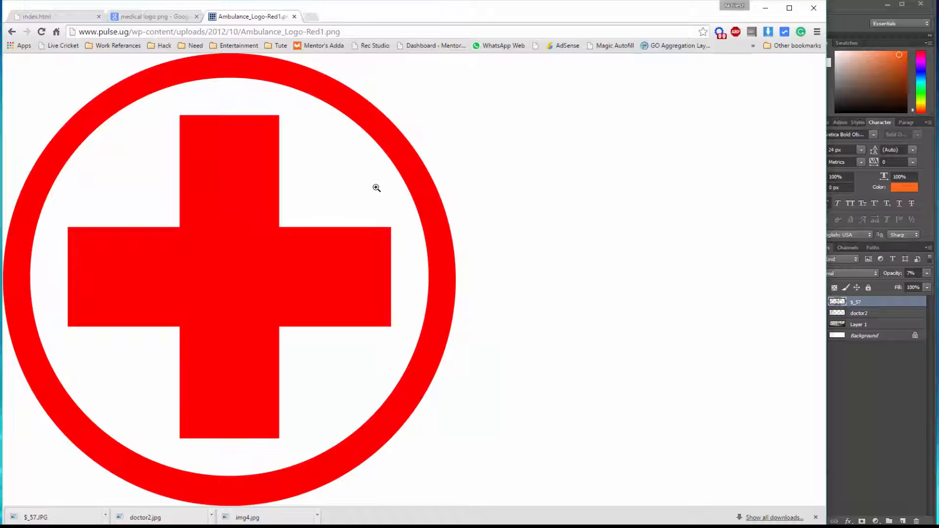
pyautogui.rightClick(209, 157)
pyautogui.click(234, 165)
pyautogui.click(746, 510)
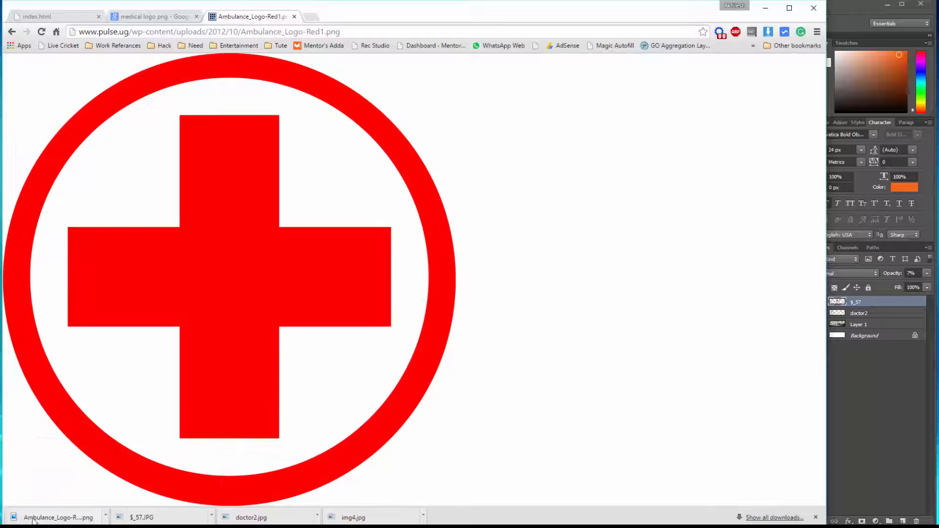
# Step: Place the downloaded Ambulance_Logo-Red1 image in the Photoshop banner, scale it to 1.75%, and position it in the banner's upper-right corner
pyautogui.moveTo(34, 521); pyautogui.dragTo(412, 287)
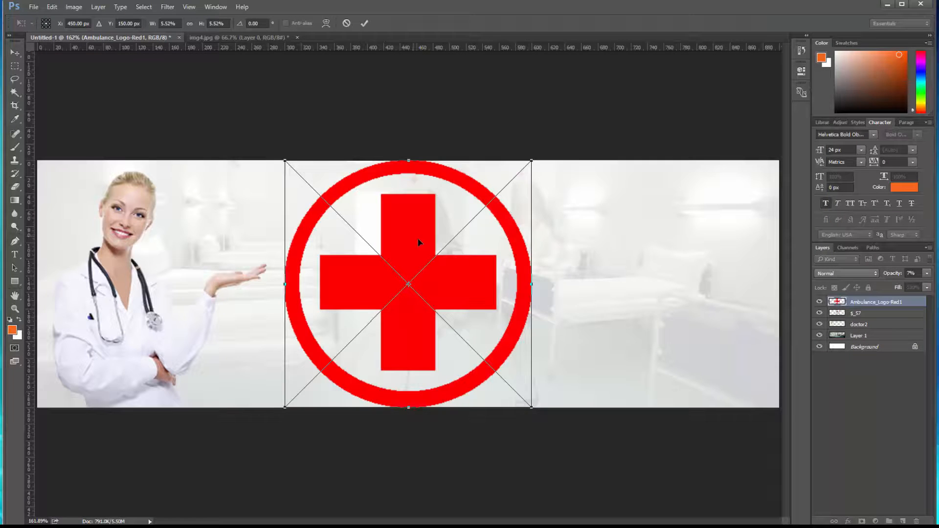
pyautogui.moveTo(418, 242); pyautogui.dragTo(472, 240)
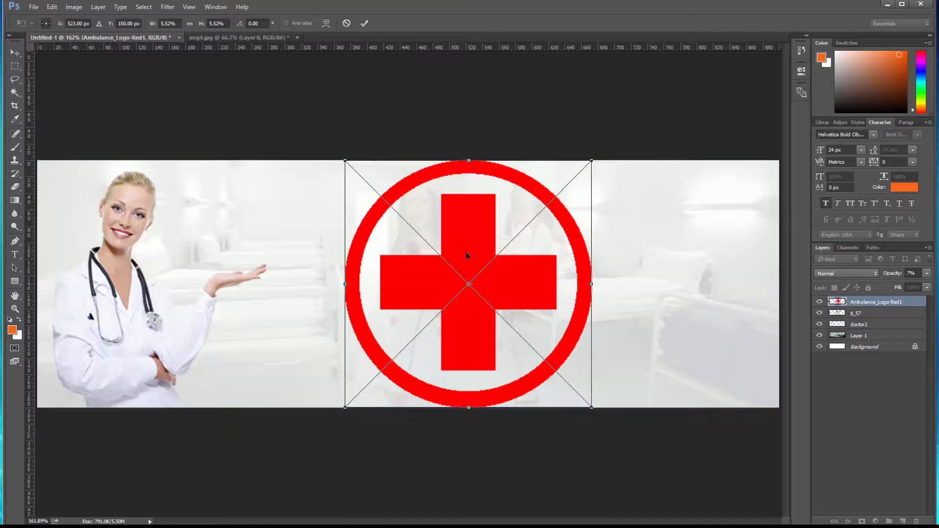
pyautogui.moveTo(346, 164); pyautogui.dragTo(530, 319)
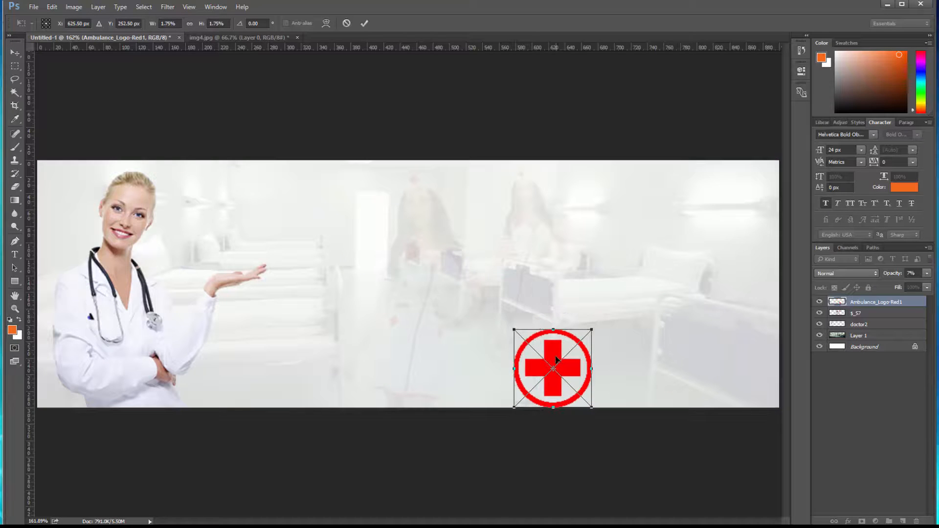
pyautogui.moveTo(553, 353); pyautogui.dragTo(687, 216)
pyautogui.press('Return')
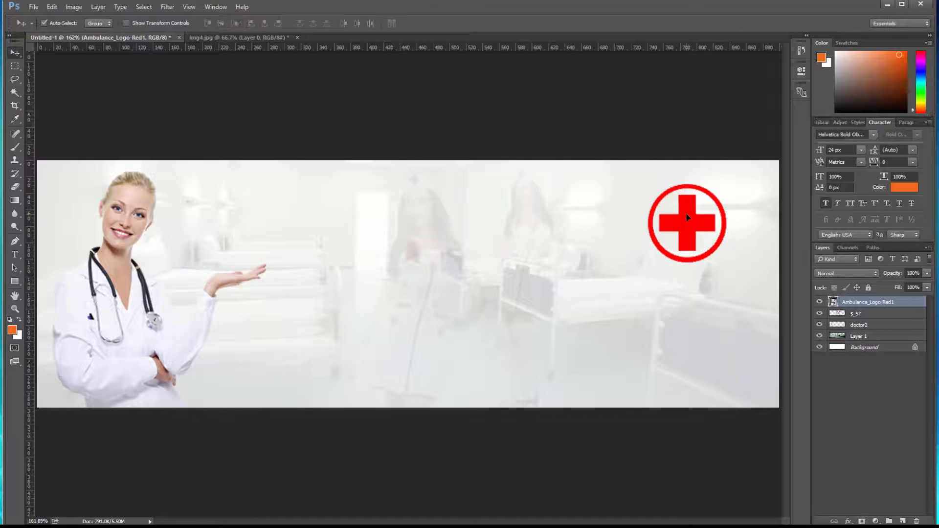
pyautogui.moveTo(727, 214); pyautogui.dragTo(729, 209)
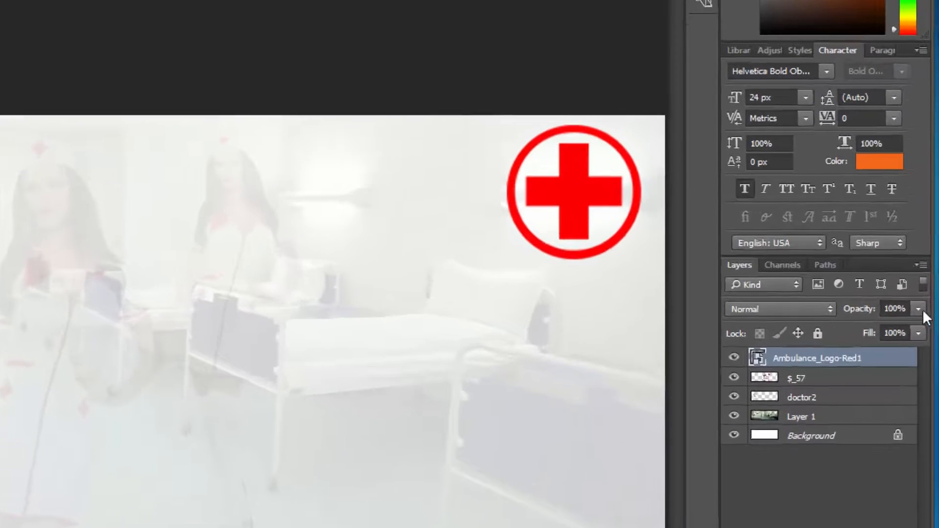
# Step: Reduce the Ambulance_Logo-Red1 layer's opacity so the red cross is slightly faded
pyautogui.click(926, 273)
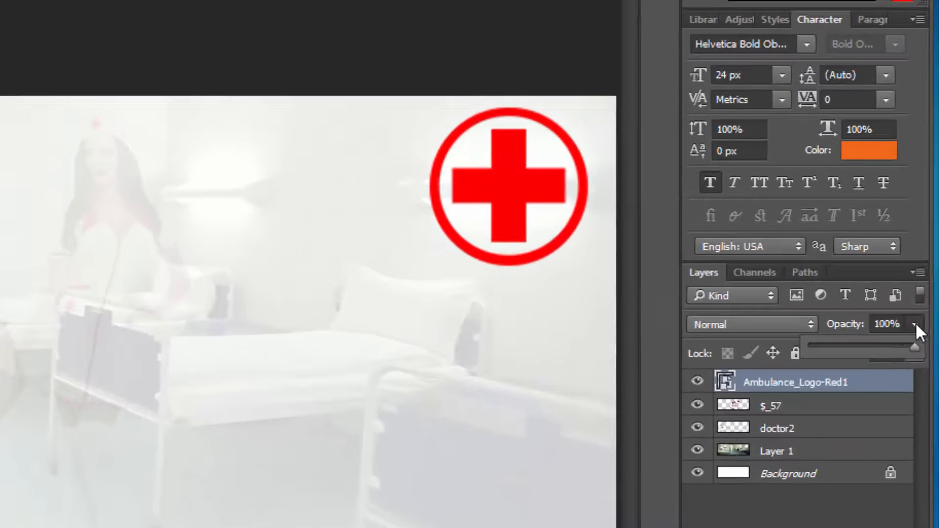
pyautogui.click(887, 346)
pyautogui.moveTo(870, 345); pyautogui.dragTo(876, 345)
pyautogui.click(119, 401)
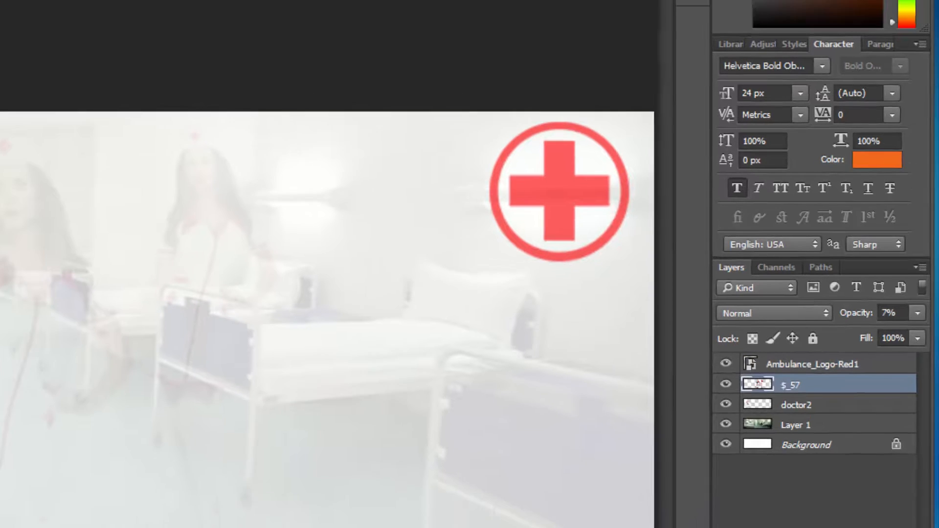
# Step: Add the text "we are Here 24X7 ...." in 24 px Helvetica Bold Oblique and move it to the lower middle of the banner
pyautogui.press('t')
pyautogui.click(293, 356)
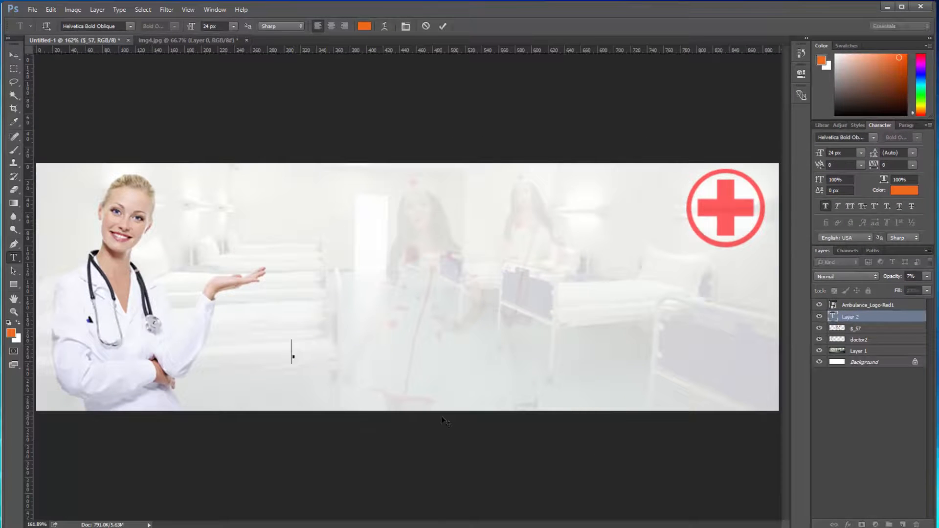
pyautogui.write('we are ')
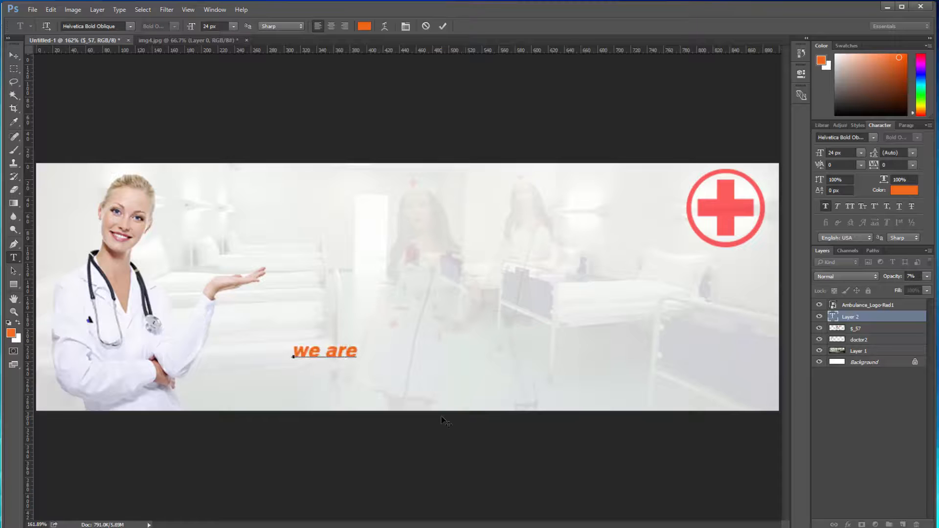
pyautogui.write('Here')
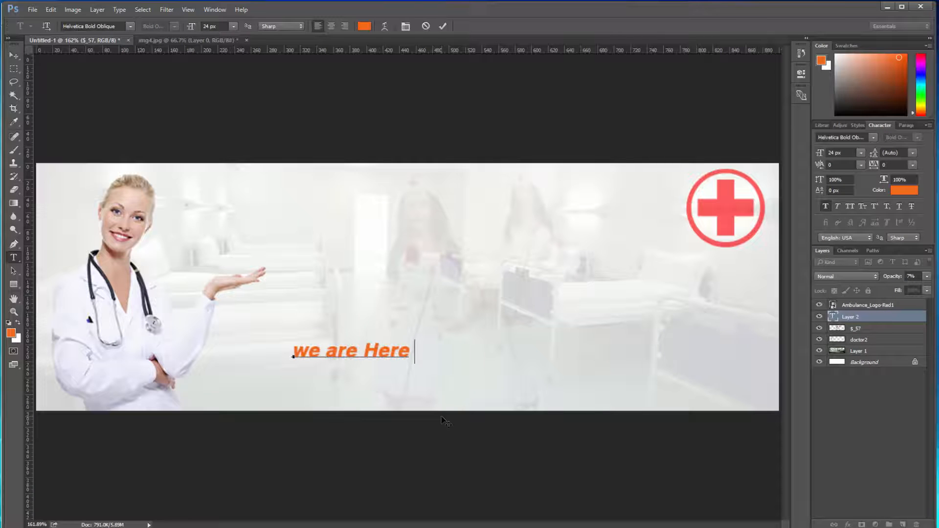
pyautogui.write(' 24X')
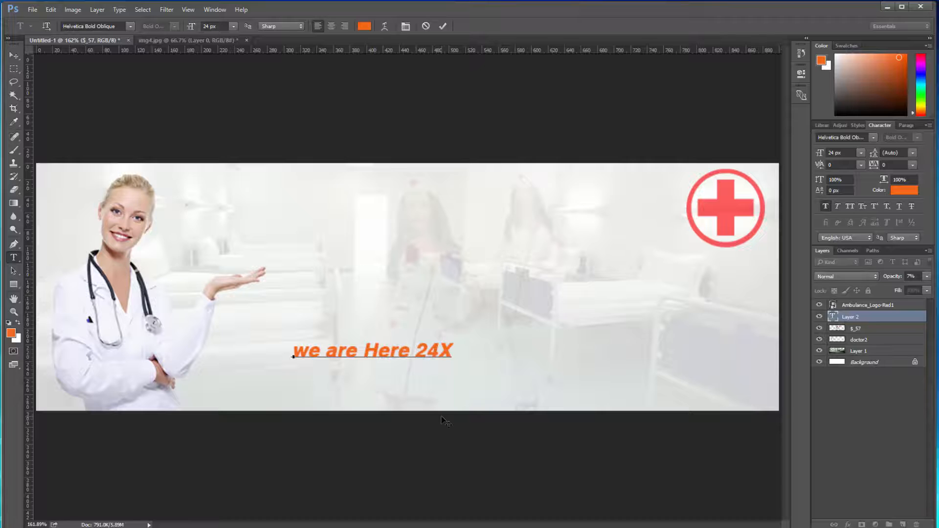
pyautogui.write('7 ....')
pyautogui.click(13, 57)
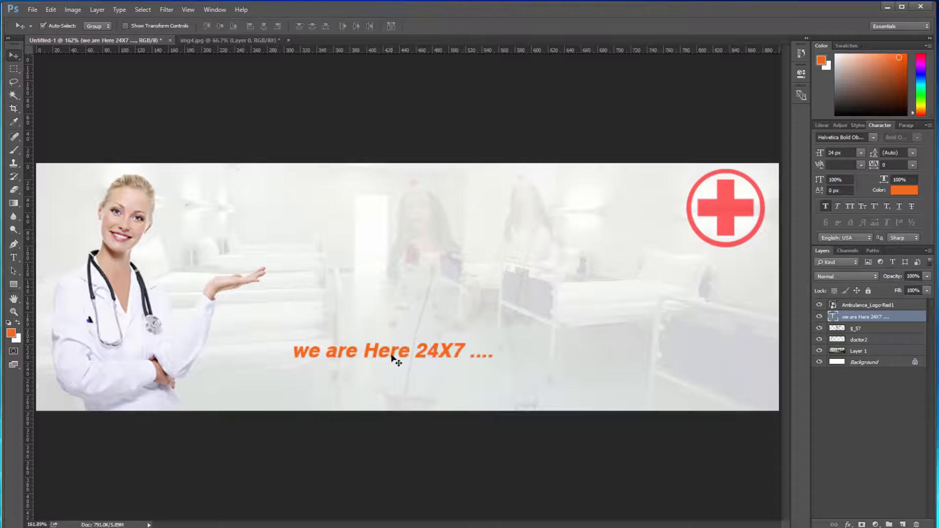
pyautogui.moveTo(370, 356); pyautogui.dragTo(433, 365)
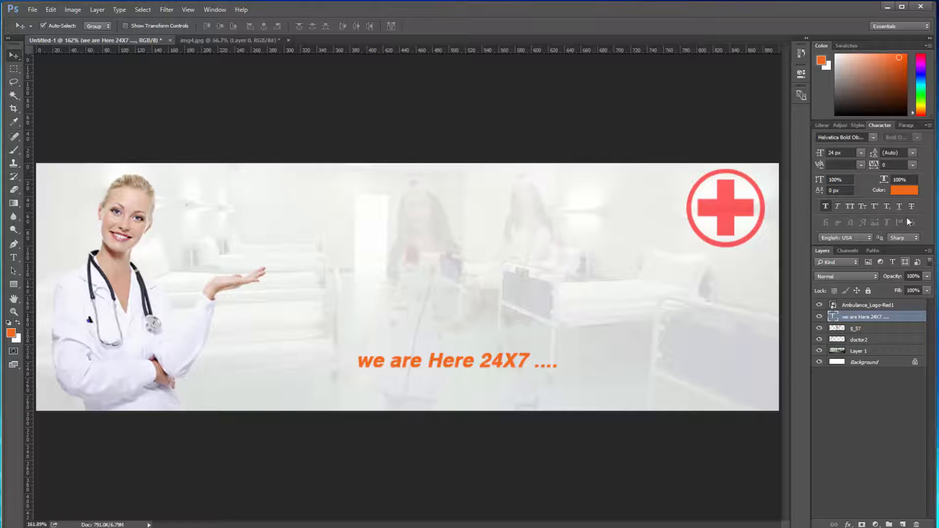
# Step: Set the text layer's opacity to 95% and move the text slightly upward
pyautogui.click(927, 276)
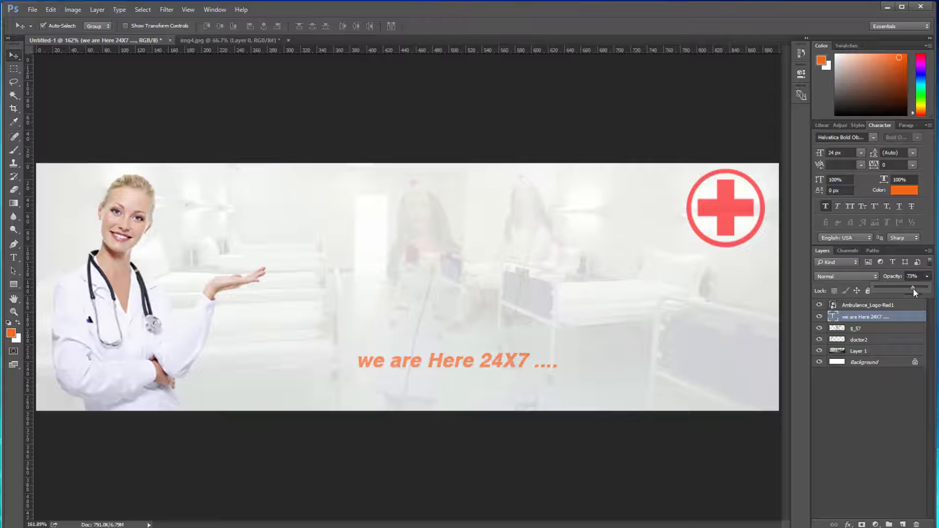
pyautogui.moveTo(926, 302); pyautogui.dragTo(927, 302)
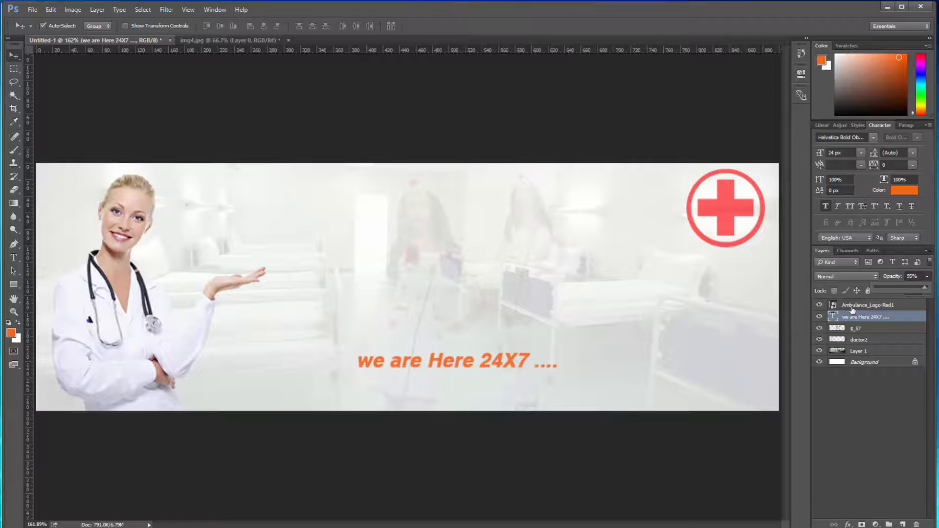
pyautogui.click(488, 362)
pyautogui.moveTo(488, 362); pyautogui.dragTo(487, 348)
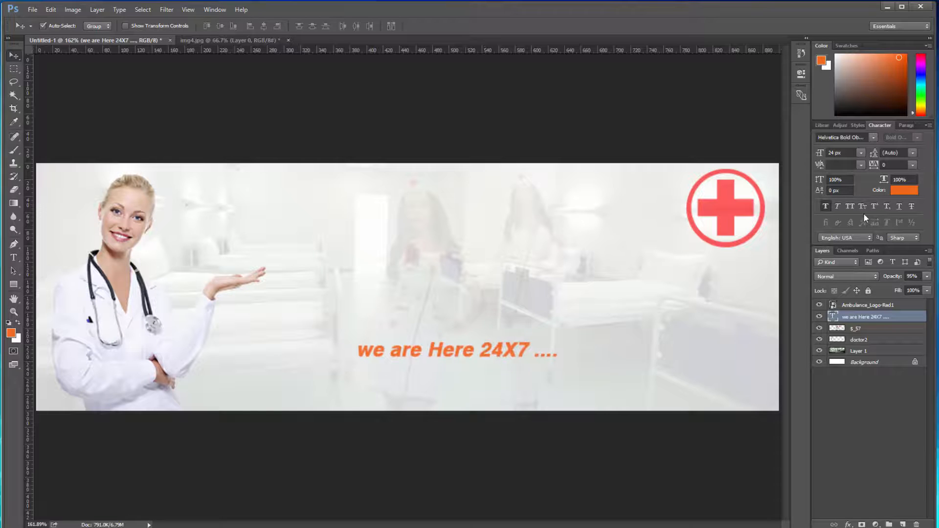
# Step: Change the text color to dark slate 424a5a, sampled from the doctor's stethoscope
pyautogui.click(905, 192)
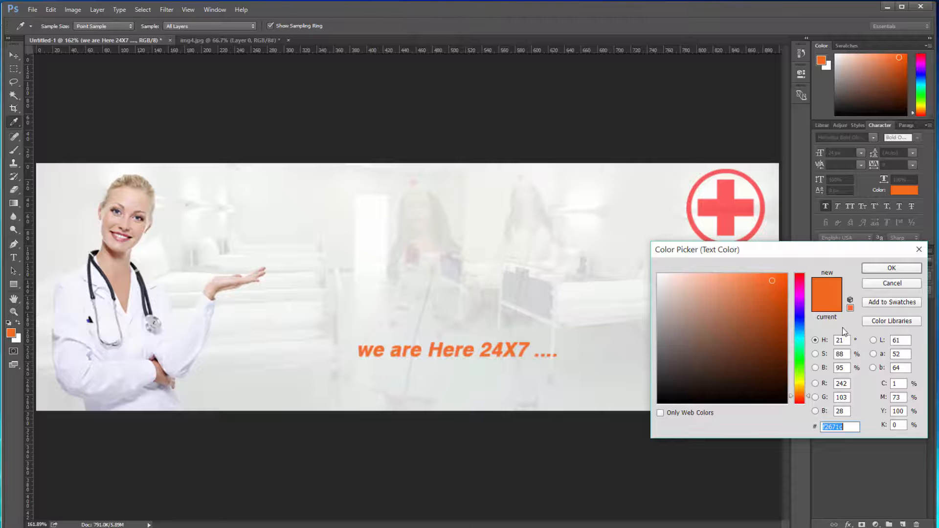
pyautogui.click(892, 283)
pyautogui.click(903, 189)
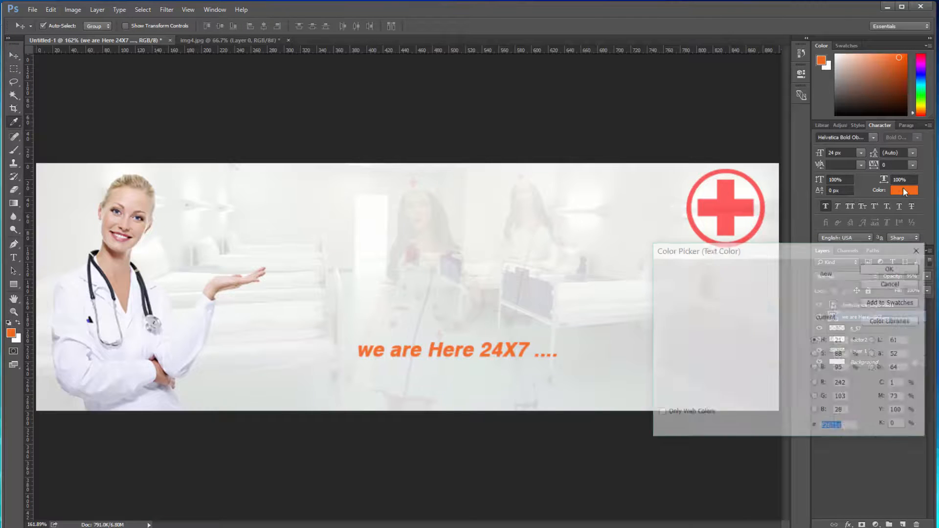
pyautogui.click(133, 196)
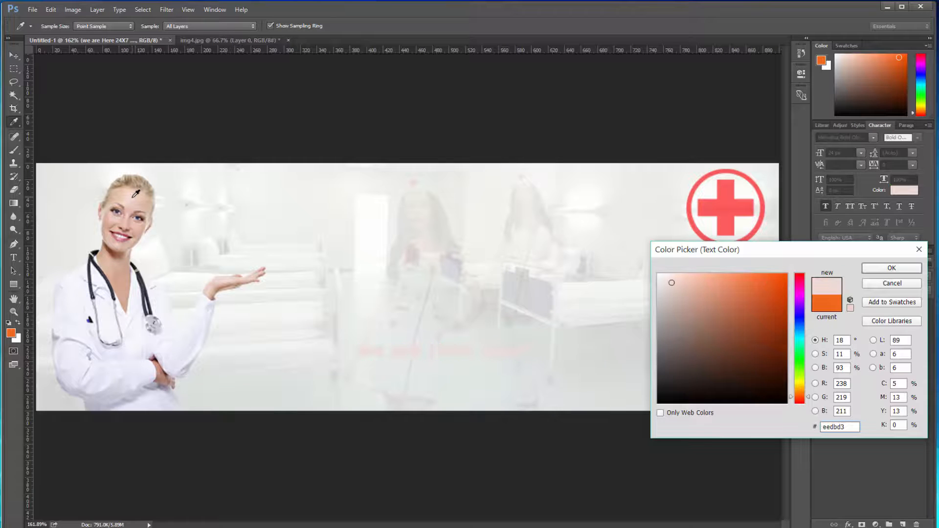
pyautogui.click(136, 184)
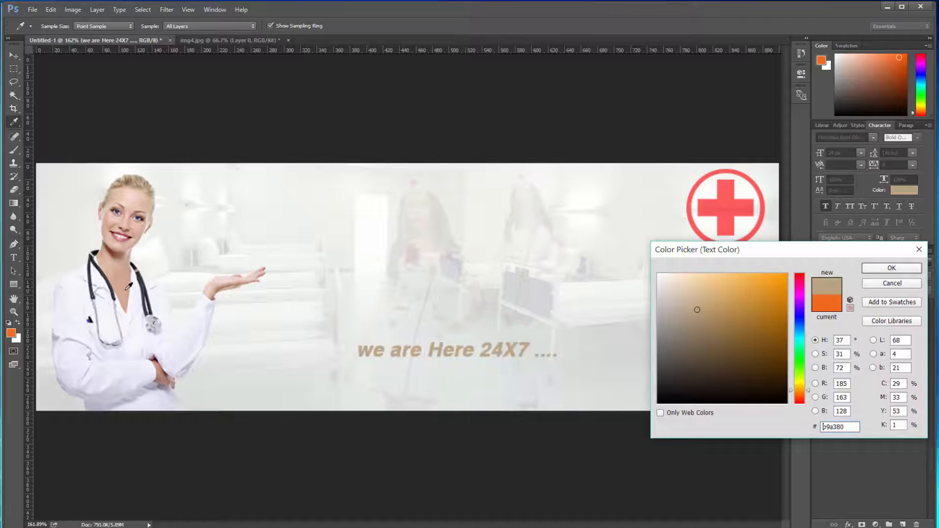
pyautogui.click(109, 277)
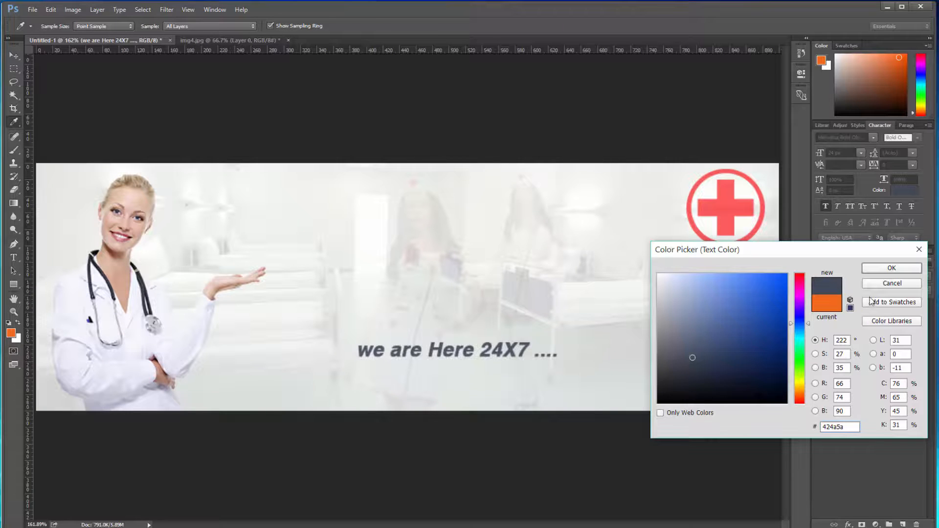
pyautogui.click(895, 268)
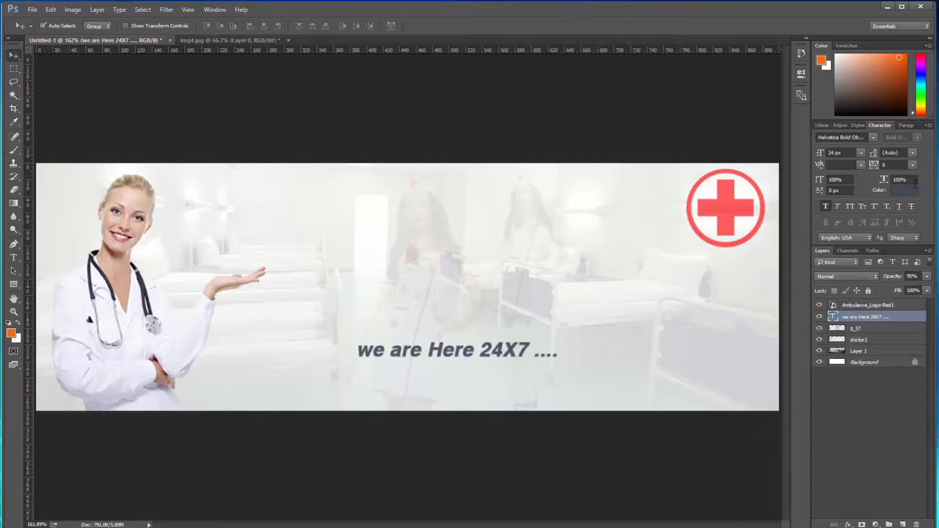
# Step: Lower the text layer's opacity to 62% and shift the text down and to the left on the banner
pyautogui.click(926, 277)
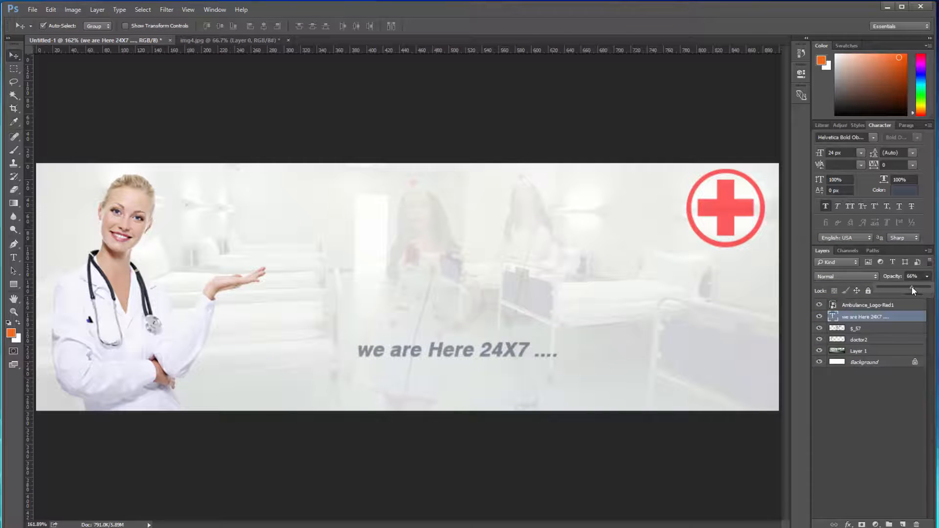
pyautogui.moveTo(907, 286); pyautogui.dragTo(912, 289)
pyautogui.moveTo(442, 357); pyautogui.dragTo(391, 369)
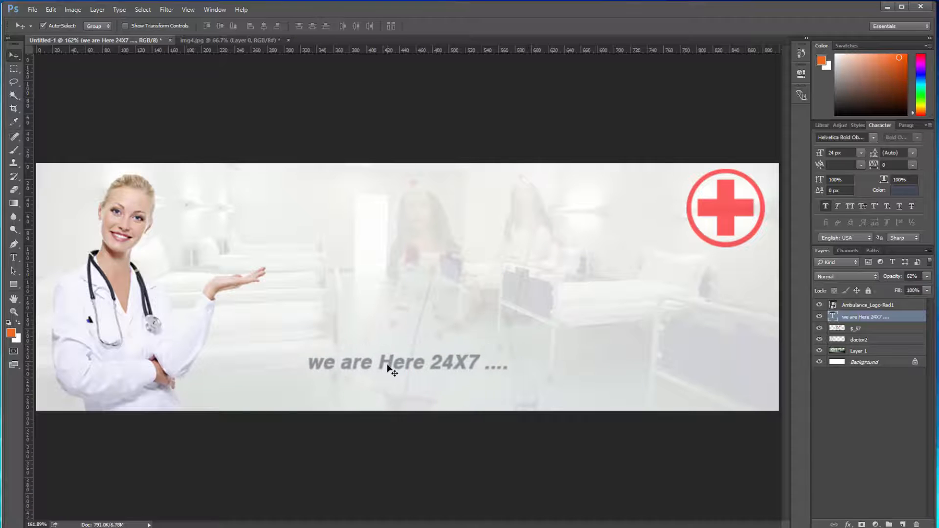
# Step: Try a 60 px font size for the text and move it beside the doctor along the banner's lower edge
pyautogui.click(860, 153)
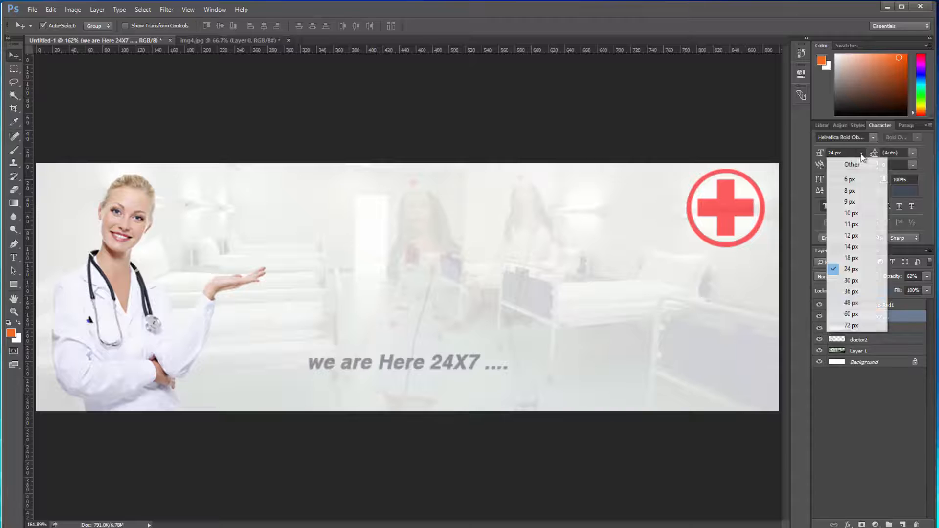
pyautogui.click(853, 318)
pyautogui.moveTo(454, 351); pyautogui.dragTo(369, 371)
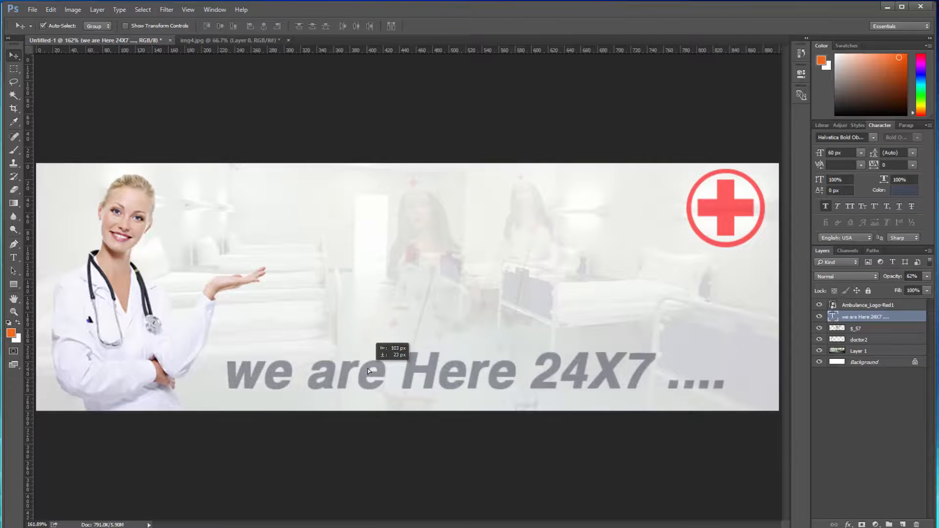
# Step: Set the text's font size to 36 px and reposition it in the lower middle of the banner
pyautogui.click(860, 152)
pyautogui.click(856, 295)
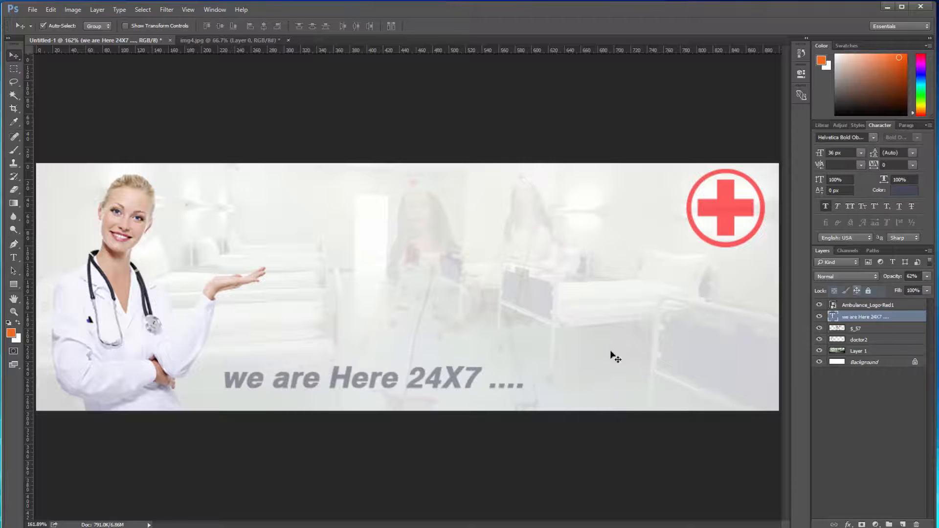
pyautogui.moveTo(362, 379); pyautogui.dragTo(430, 371)
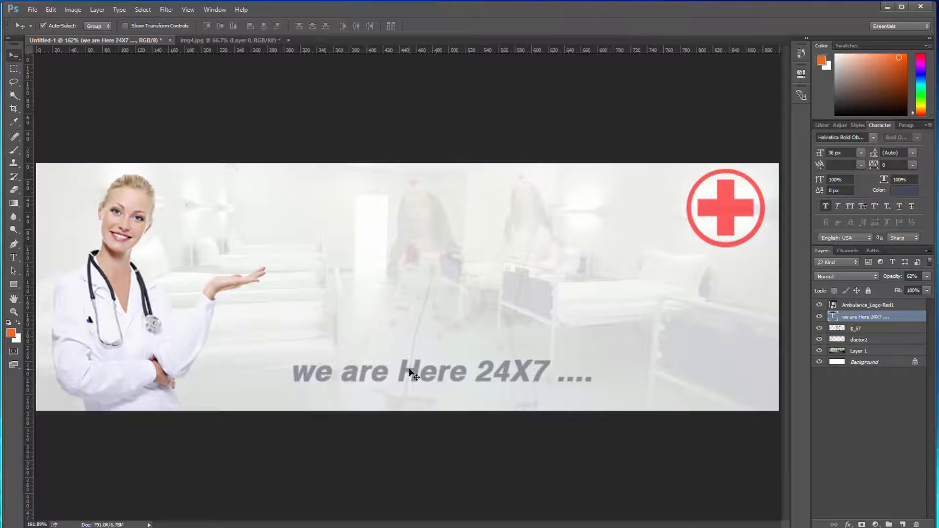
# Step: Open the Save for Web export and set the JPEG quality preset to High
pyautogui.hotkey('ctrl', 'shift', 'alt', 's')
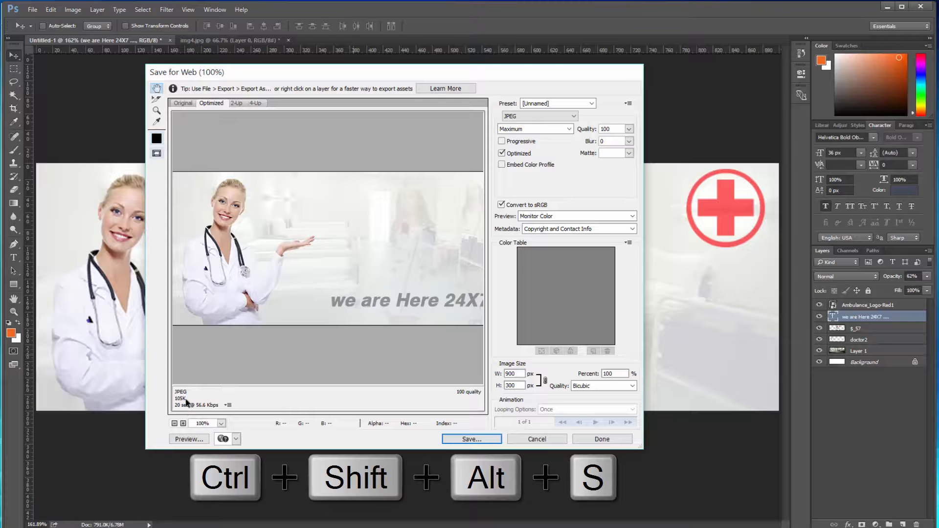
pyautogui.click(549, 130)
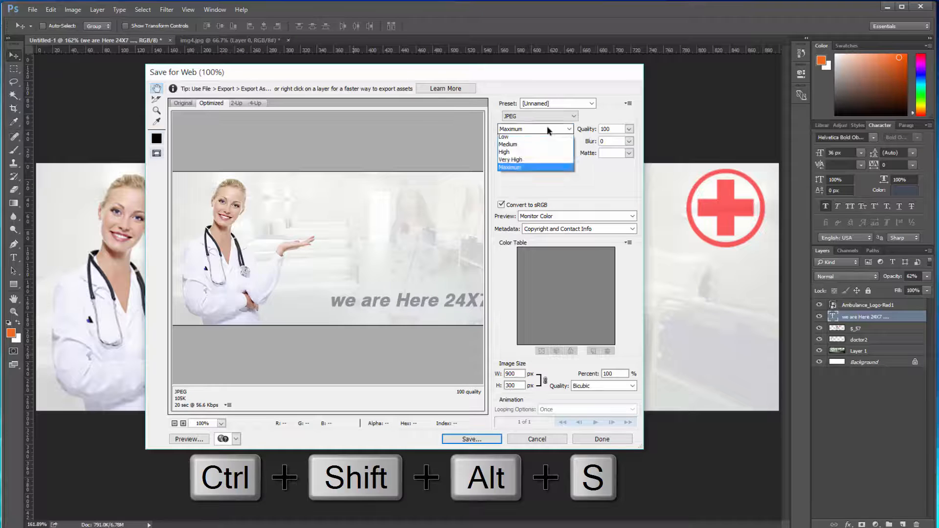
pyautogui.click(524, 154)
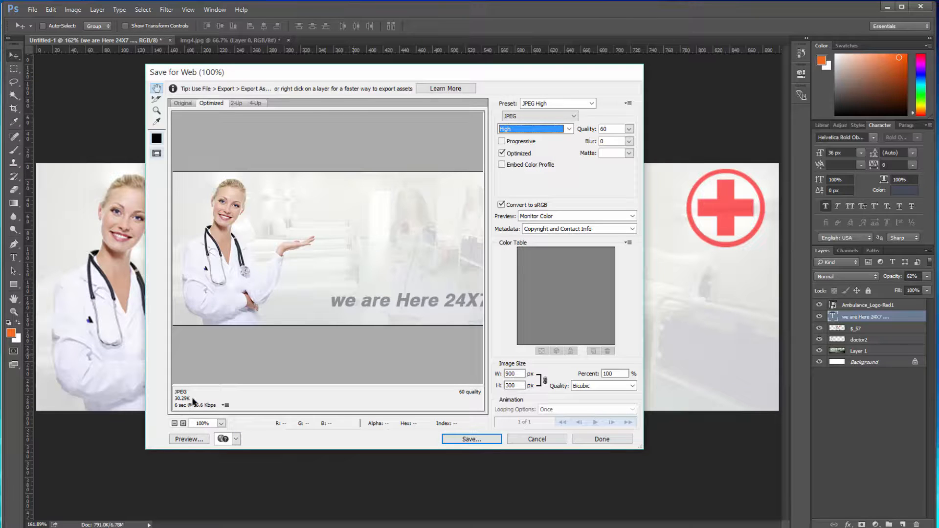
# Step: Save the optimized JPEG as banner.jpg in the Desktop's Photoshop Tutorials folder, replacing the existing file
pyautogui.click(484, 439)
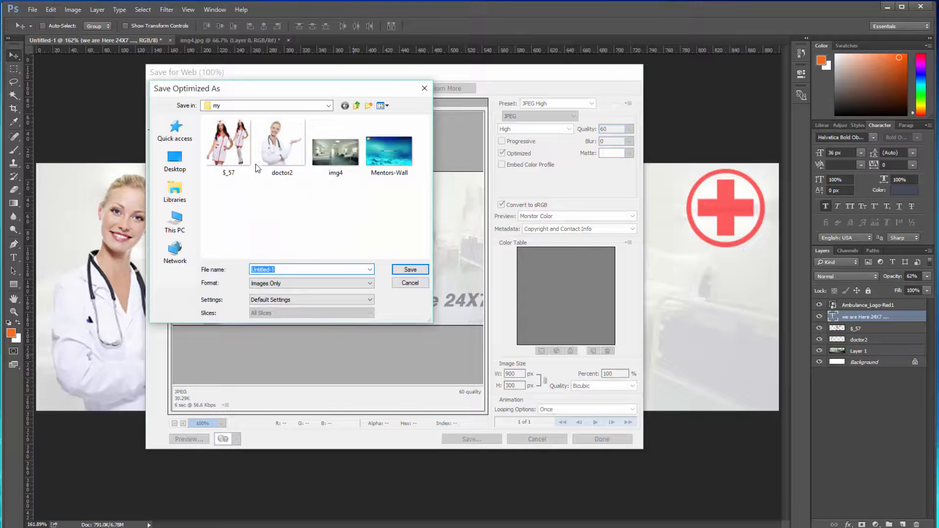
pyautogui.click(175, 161)
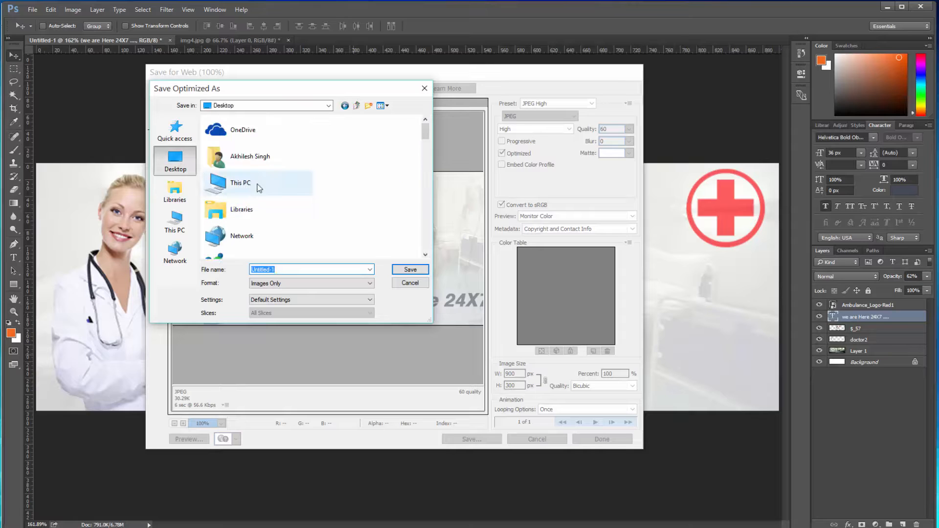
pyautogui.click(258, 187)
pyautogui.scroll(-3, 258, 188)
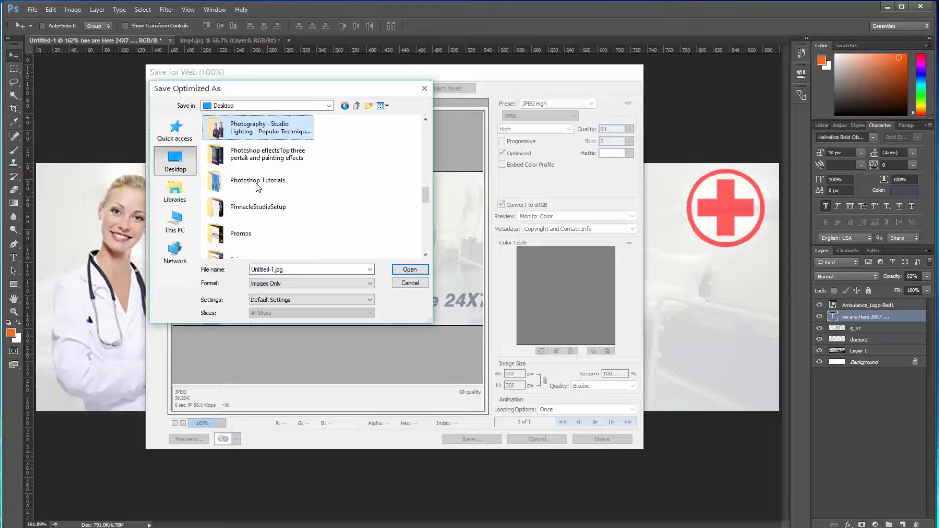
pyautogui.doubleClick(258, 183)
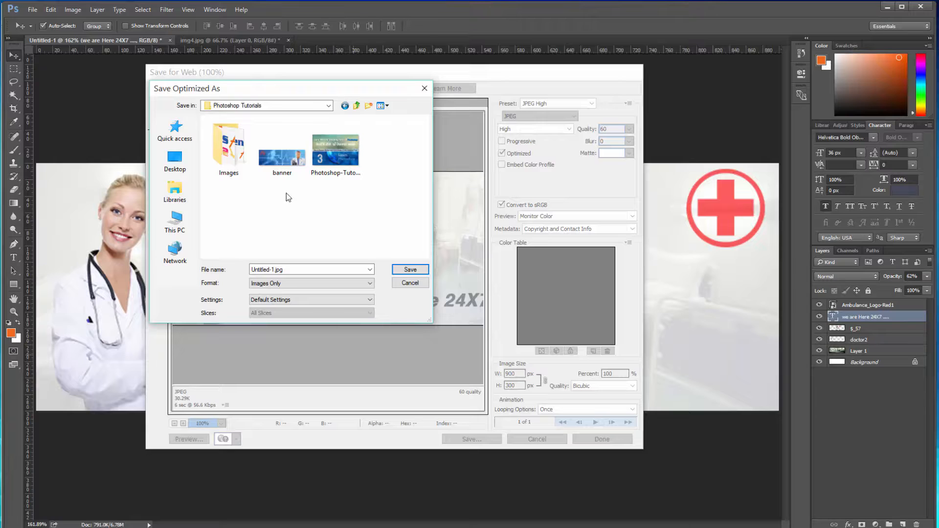
pyautogui.click(287, 163)
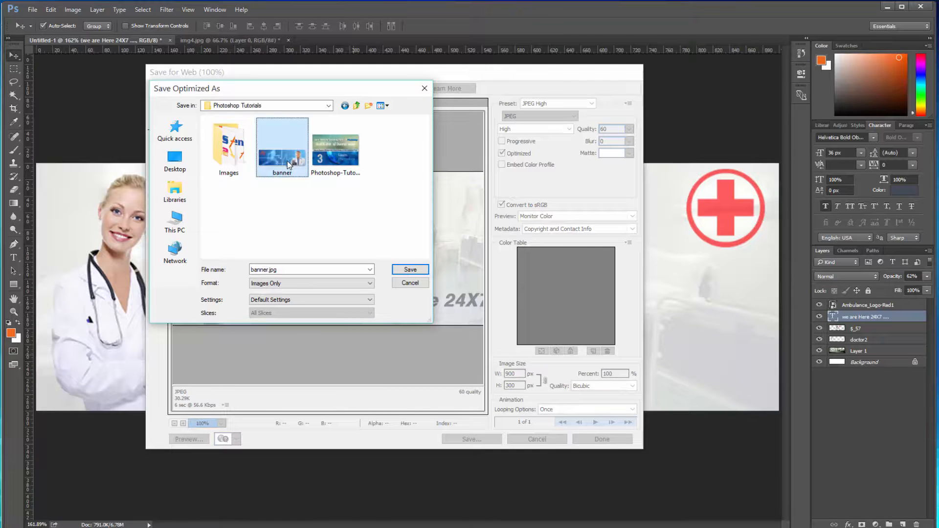
pyautogui.click(403, 271)
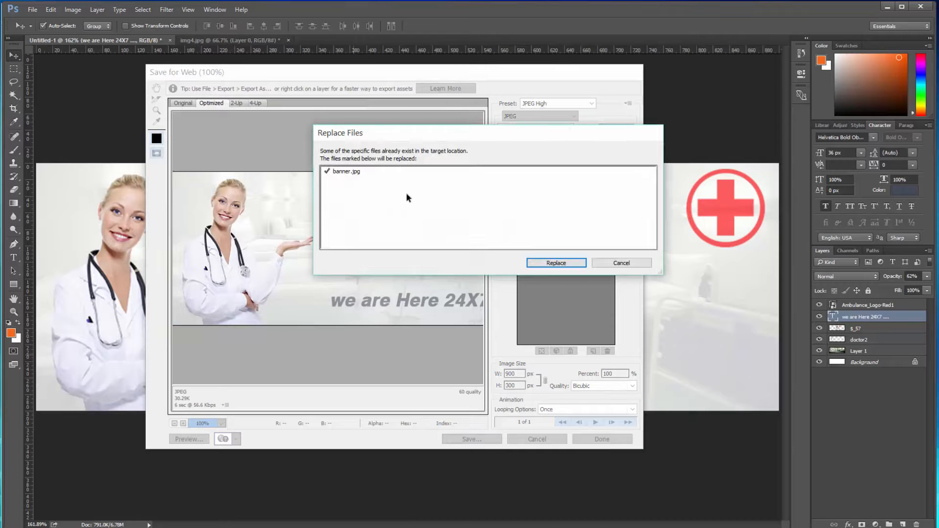
pyautogui.click(553, 264)
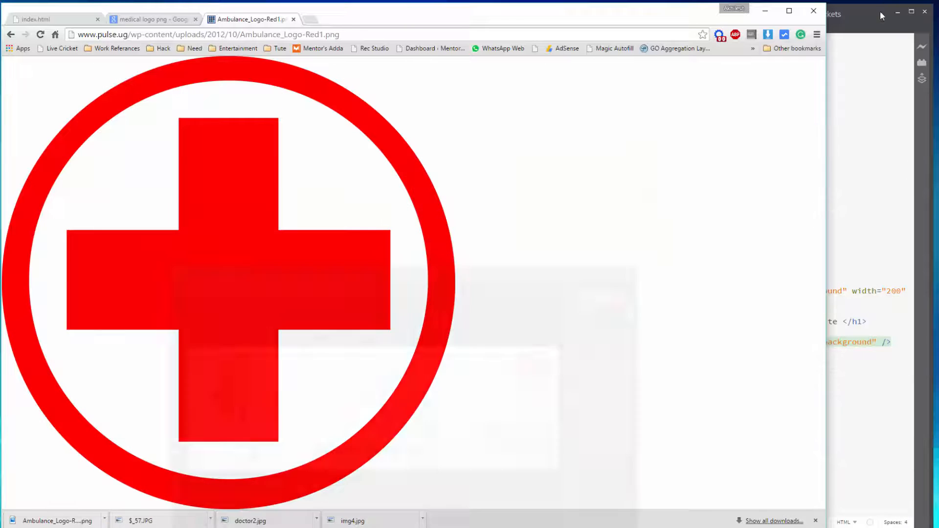
# Step: Switch to the browser, close the logo image and image search tabs, and reload index.html to check the new banner
pyautogui.click(887, 6)
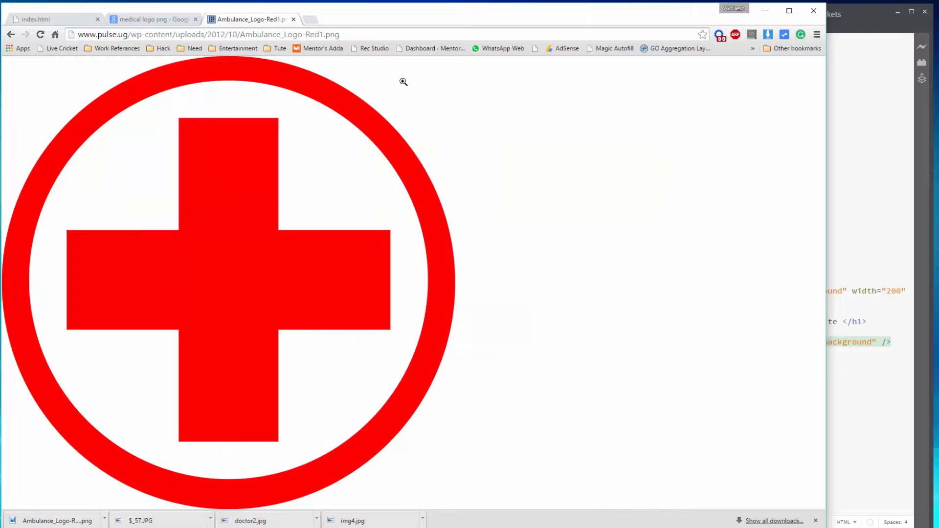
pyautogui.click(293, 19)
pyautogui.click(196, 19)
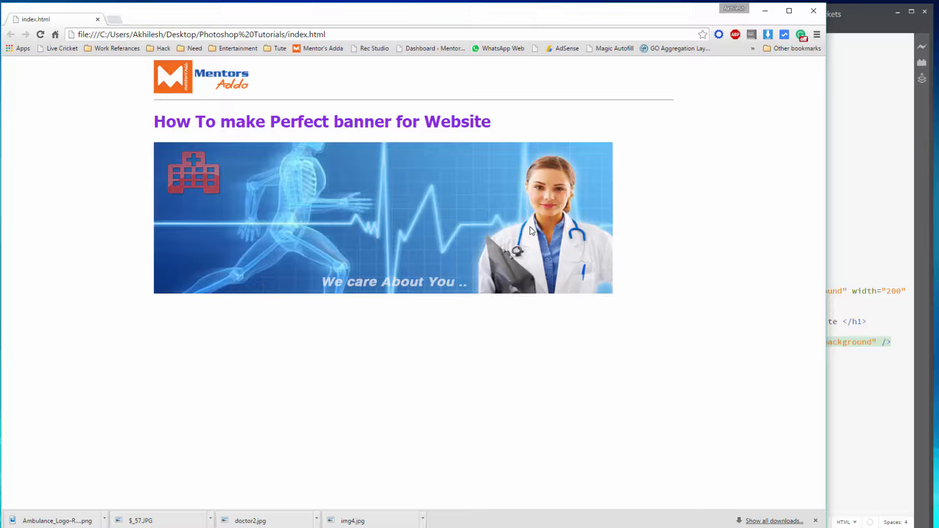
pyautogui.click(41, 35)
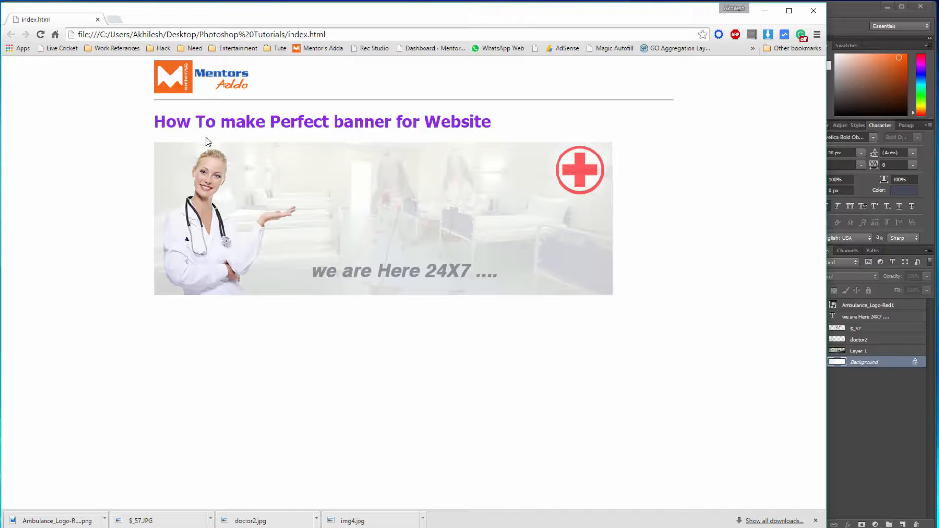
# Step: Switch back to Photoshop and create a new white document 200 pixels wide and 75 pixels high
pyautogui.hotkey('alt', 'Tab')
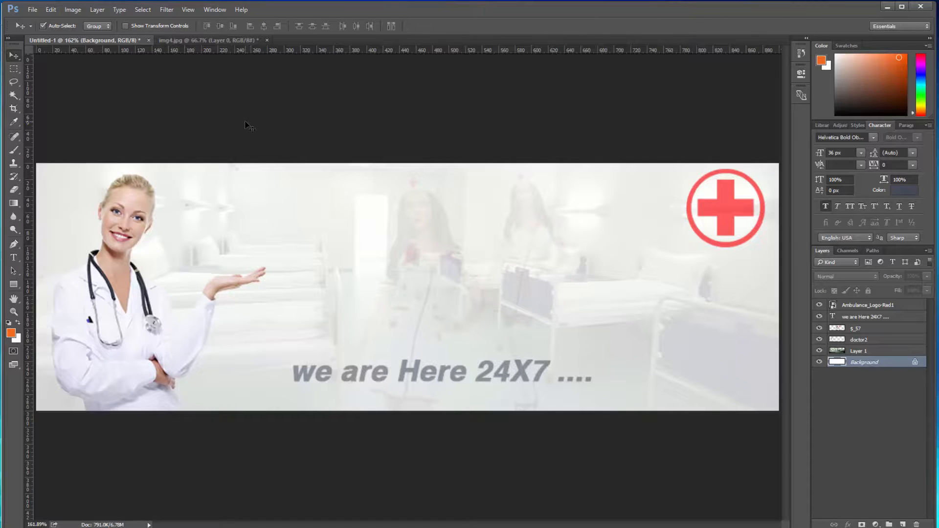
pyautogui.hotkey('ctrl', 'n')
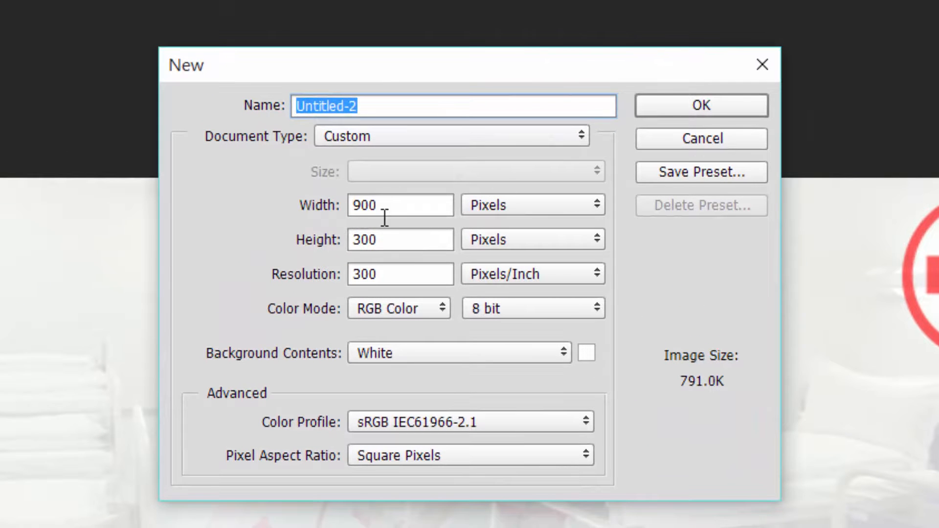
pyautogui.moveTo(398, 206); pyautogui.dragTo(239, 204)
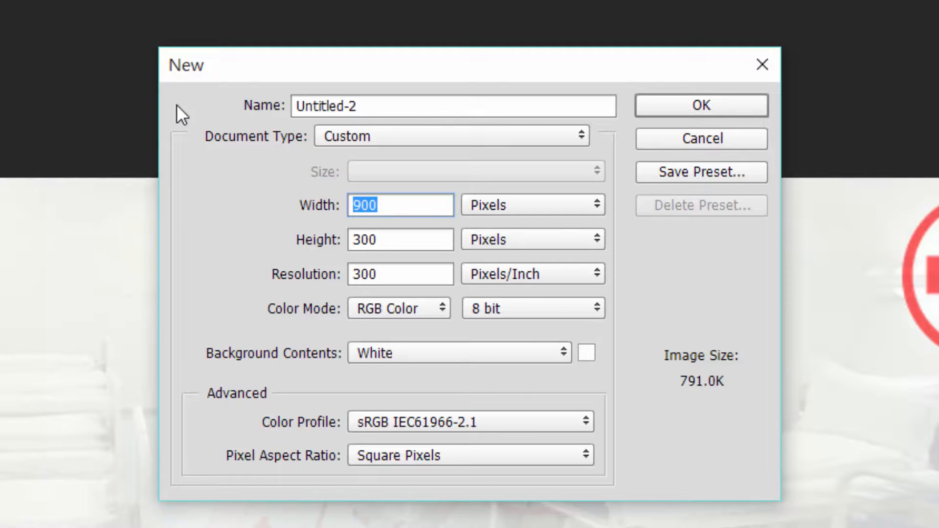
pyautogui.write('200')
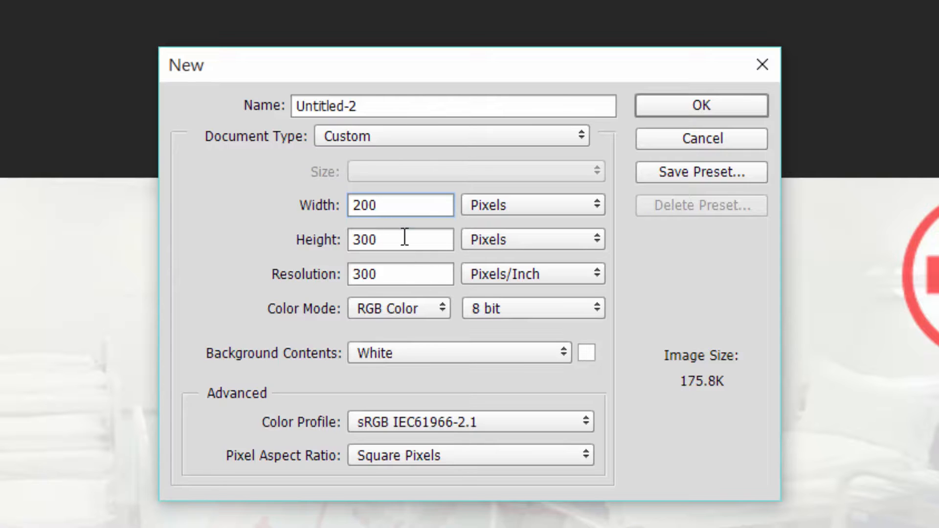
pyautogui.press('Tab')
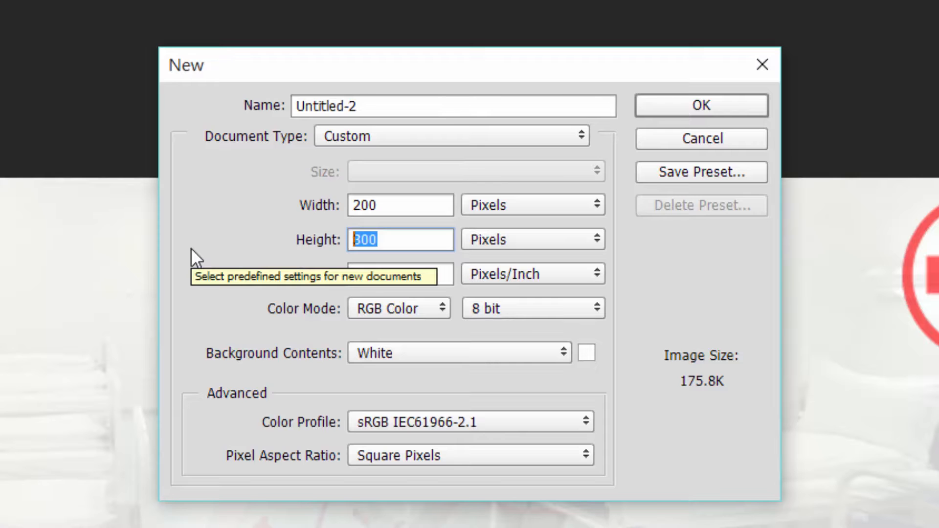
pyautogui.write('75')
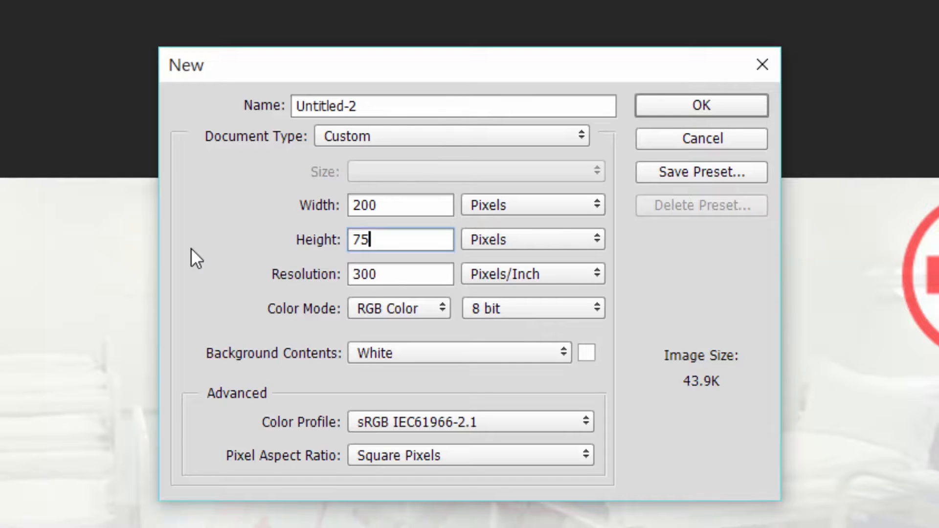
pyautogui.press('Return')
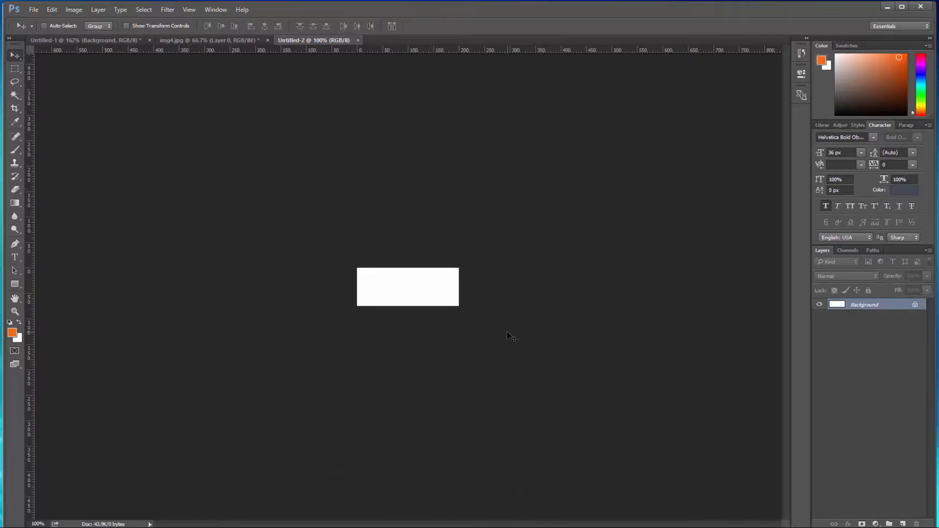
# Step: Add the text "Mentors Ada" on two lines and move it so both lines fit within the canvas
pyautogui.hotkey('ctrl', '0')
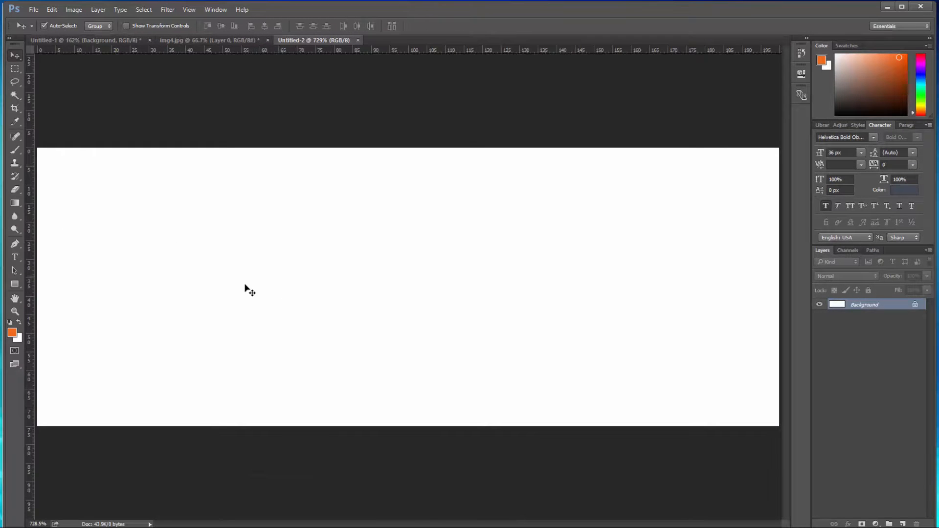
pyautogui.press('t')
pyautogui.click(139, 282)
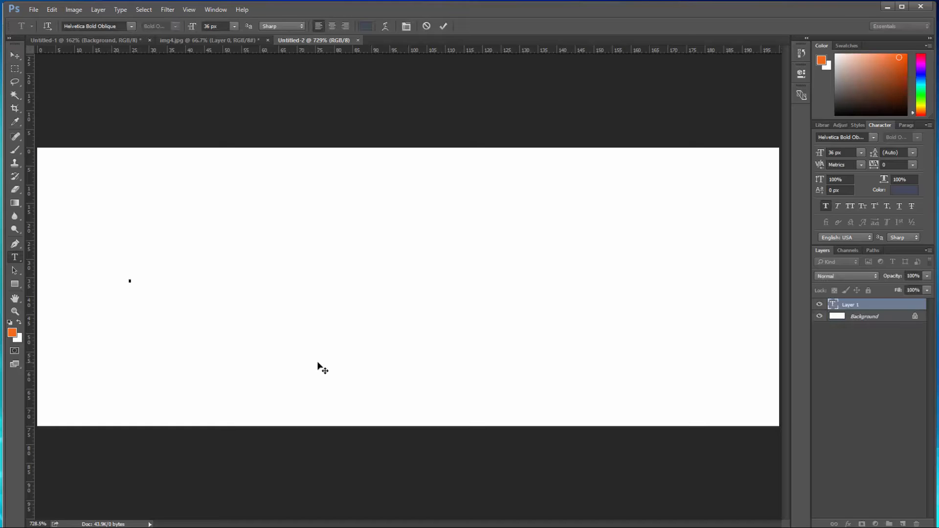
pyautogui.write('Mentors')
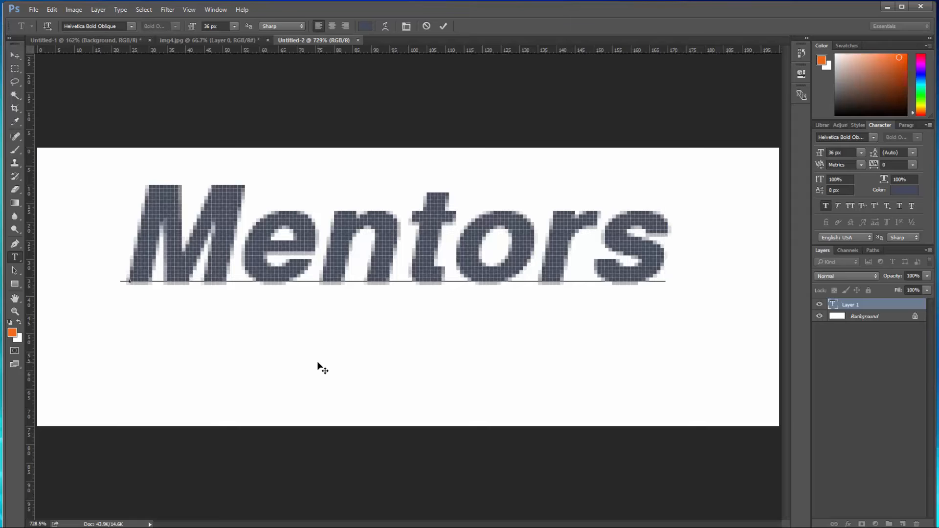
pyautogui.press('Return')
pyautogui.write('Ada')
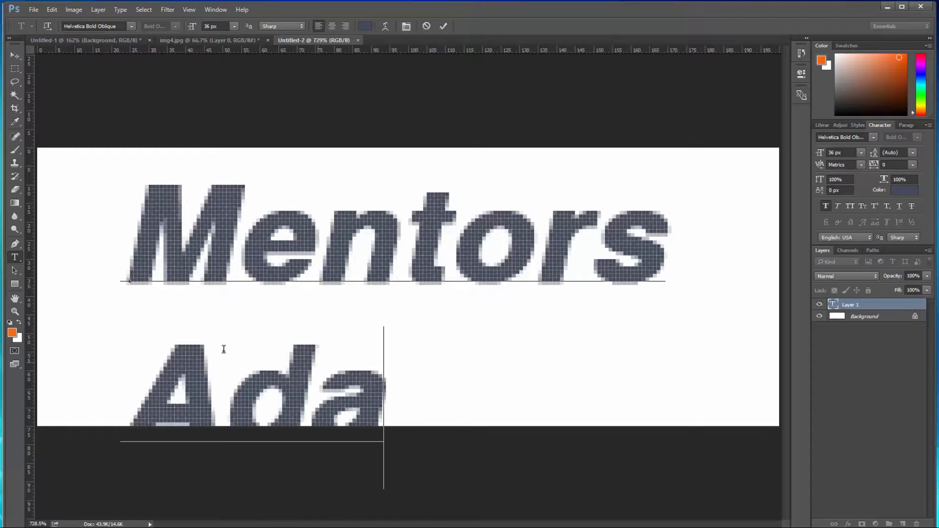
pyautogui.click(16, 55)
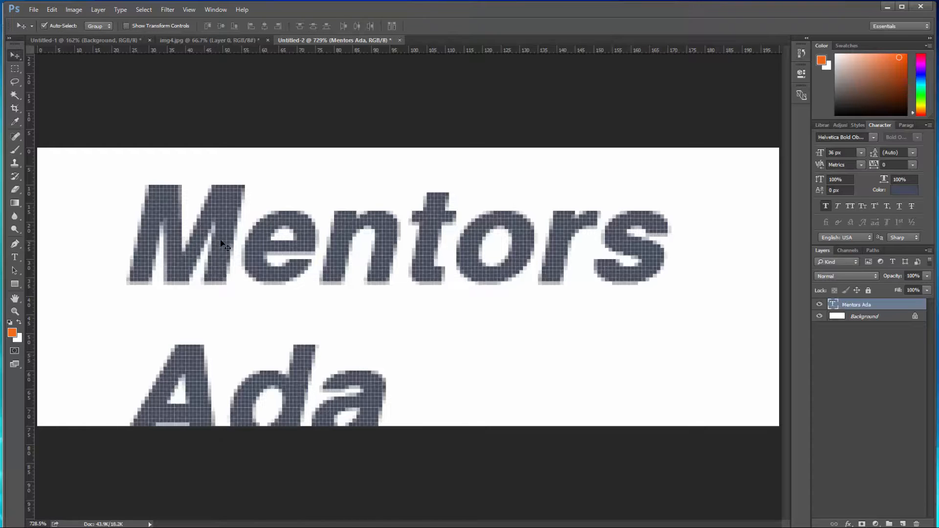
pyautogui.moveTo(222, 245); pyautogui.dragTo(183, 221)
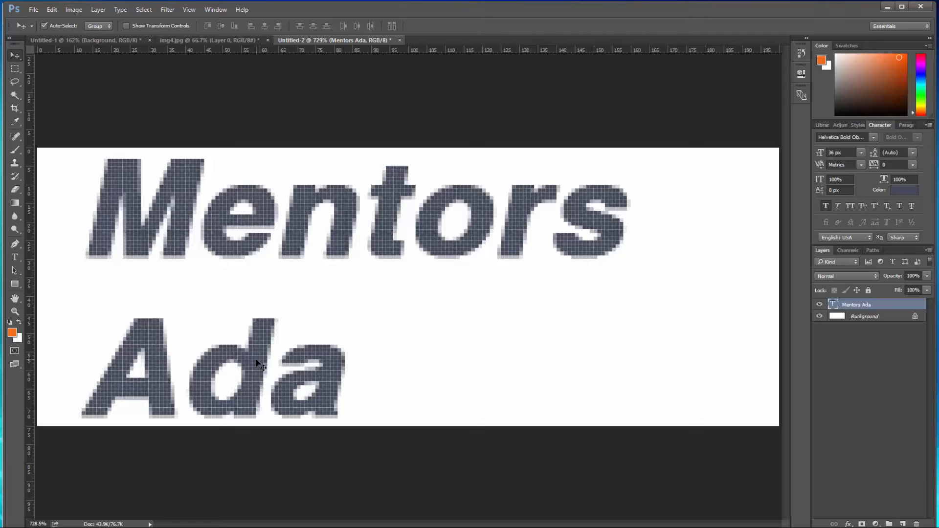
# Step: Set the text's font size to 30 px and shift it closer to the canvas's left edge
pyautogui.click(861, 153)
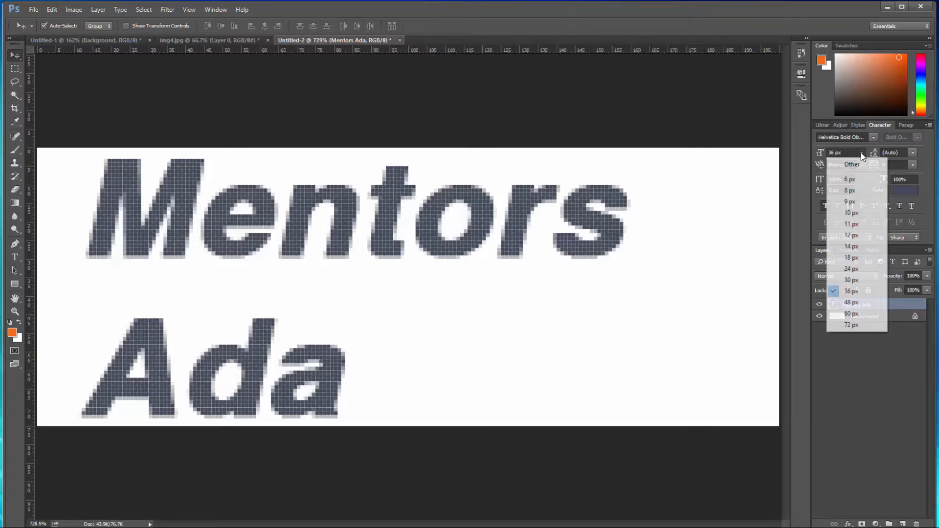
pyautogui.click(850, 280)
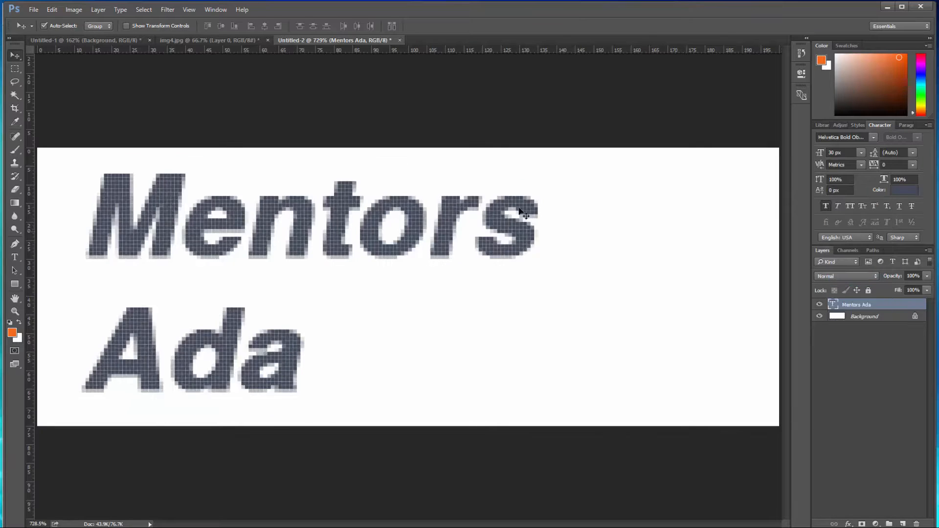
pyautogui.moveTo(412, 227); pyautogui.dragTo(363, 217)
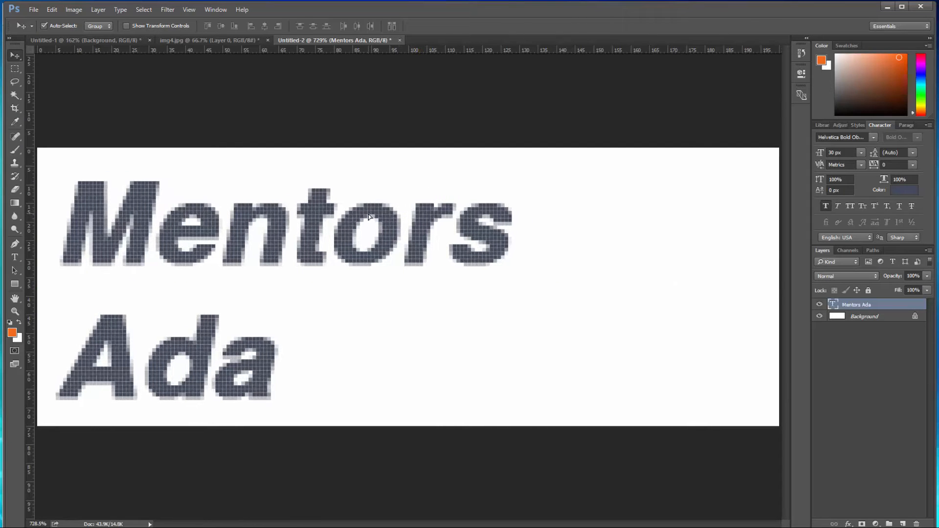
# Step: Remove the line break after "Mentors" so that "Mentors Ada" runs on a single line
pyautogui.press('t')
pyautogui.click(513, 227)
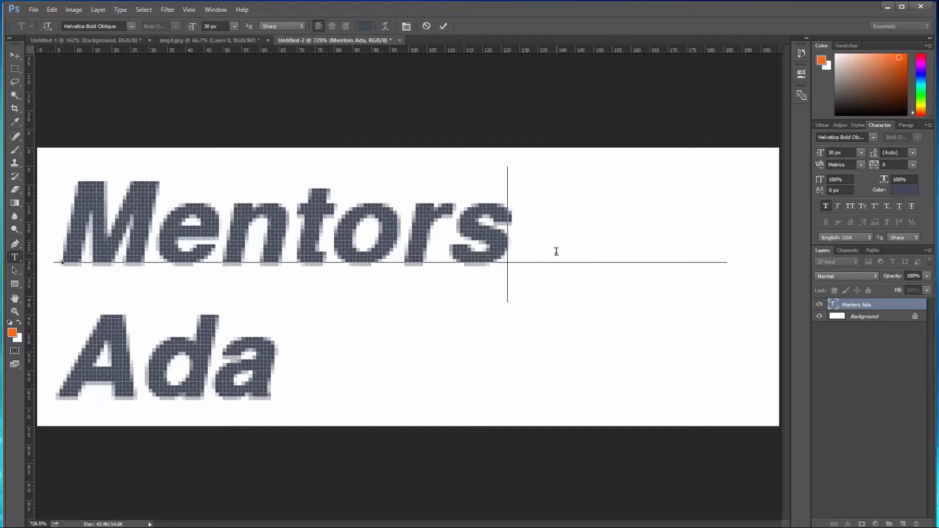
pyautogui.press('Delete')
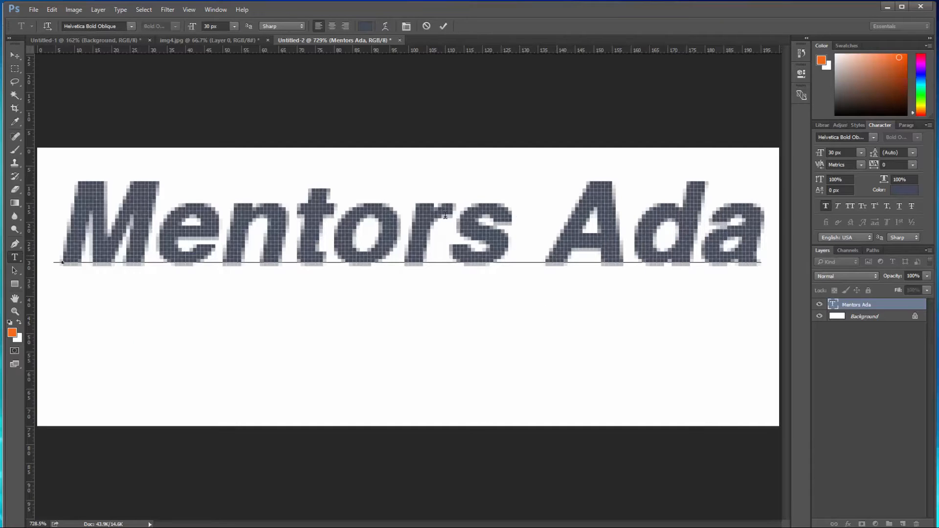
pyautogui.click(15, 55)
# Step: Hide the Background layer, nudge the text down, and crop the canvas above and below it to about 33 px high
pyautogui.click(819, 317)
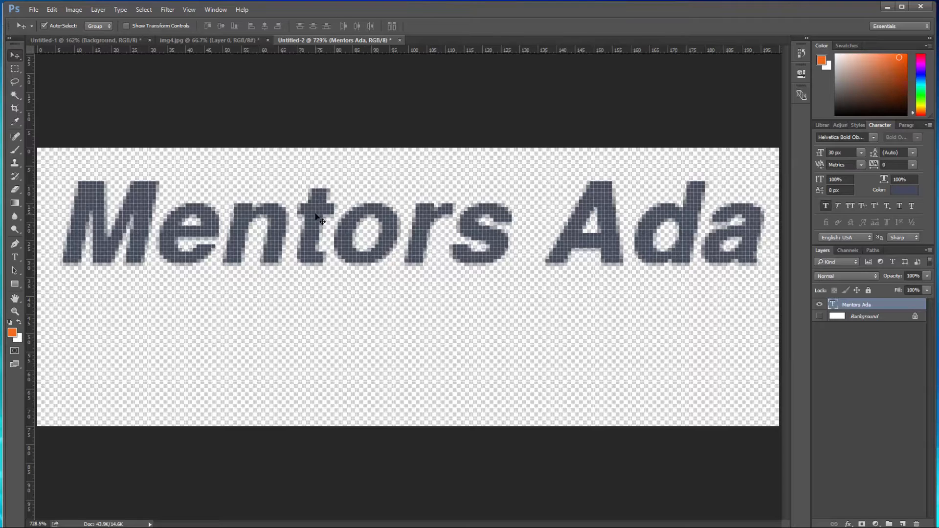
pyautogui.moveTo(330, 237); pyautogui.dragTo(332, 255)
pyautogui.press('c')
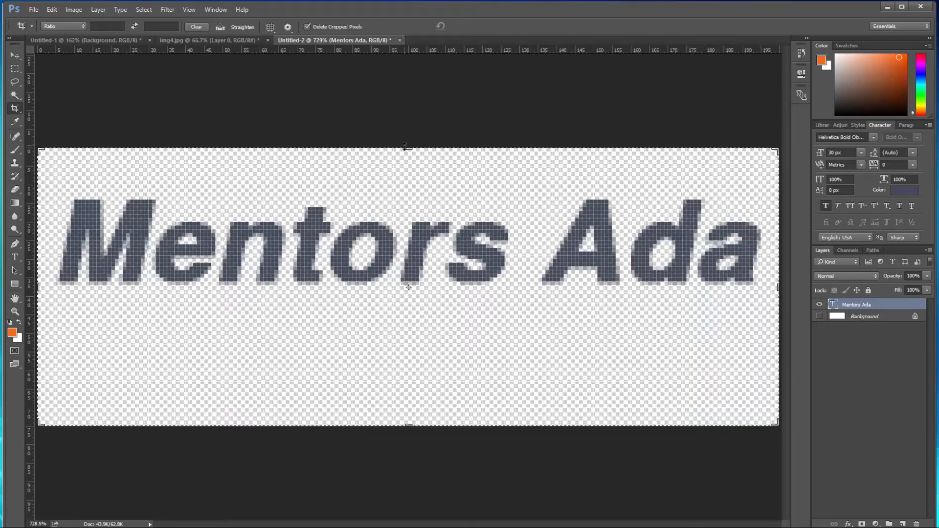
pyautogui.moveTo(409, 148); pyautogui.dragTo(407, 166)
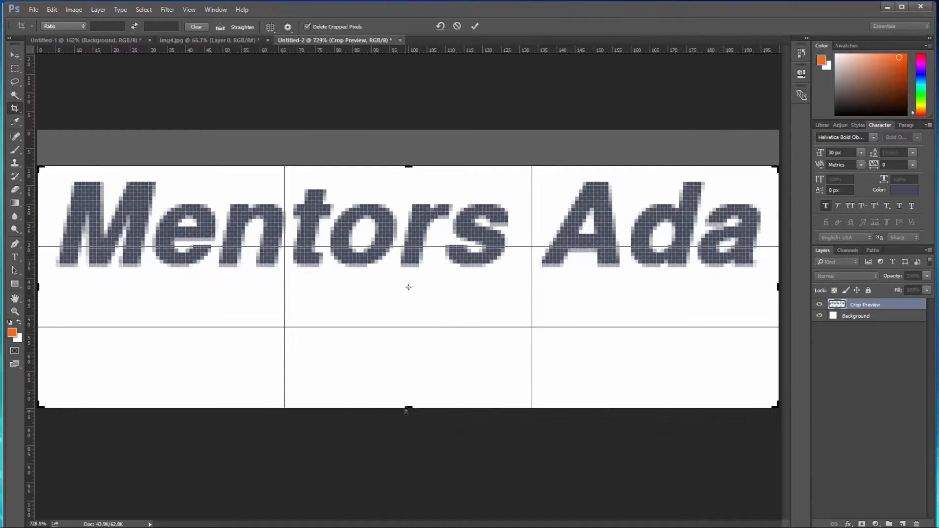
pyautogui.moveTo(409, 407); pyautogui.dragTo(416, 340)
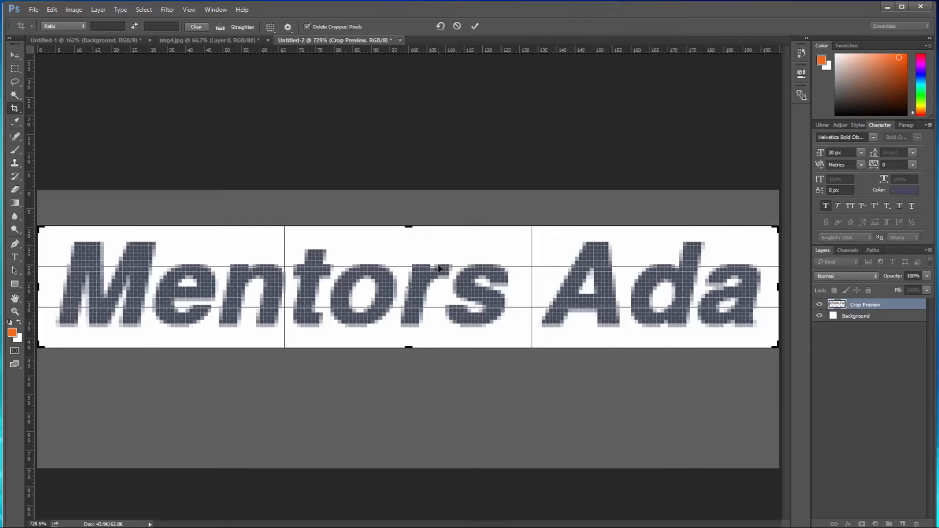
pyautogui.doubleClick(439, 266)
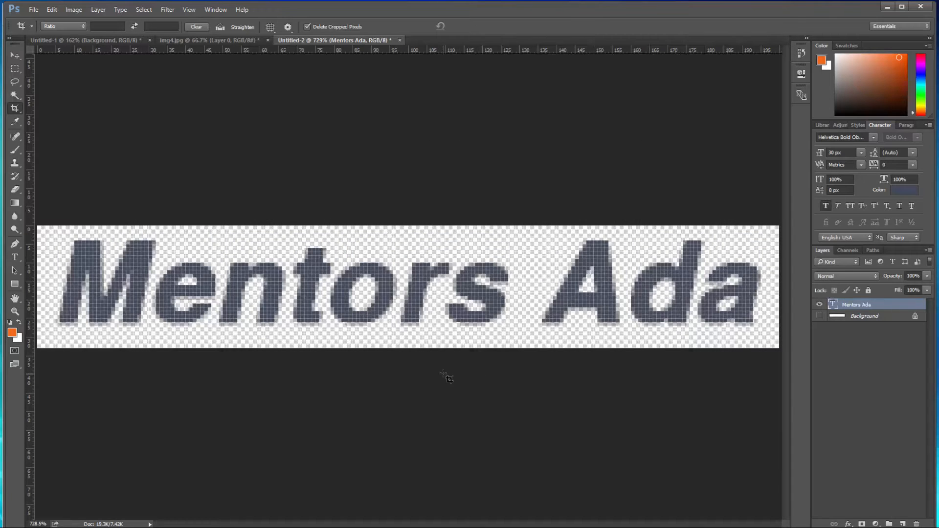
# Step: Switch to the browser to view the index.html page again
pyautogui.hotkey('alt', 'Tab')
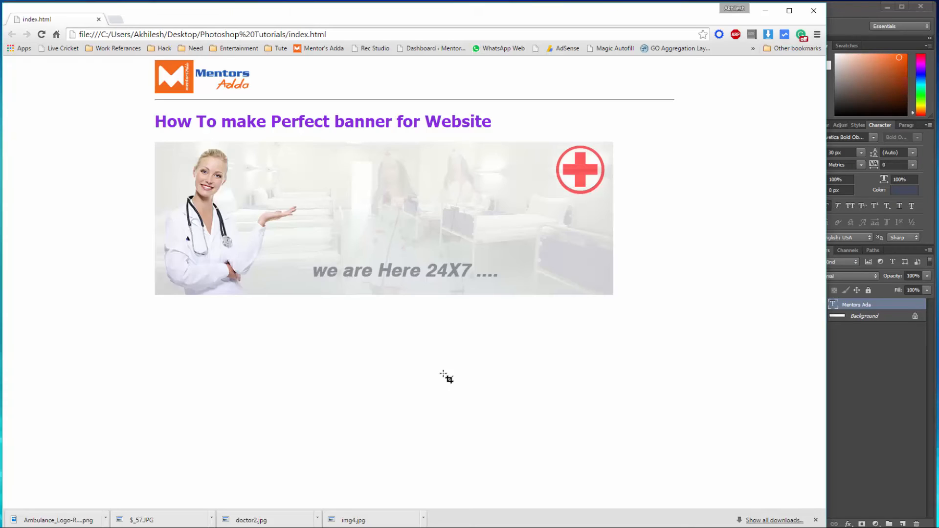